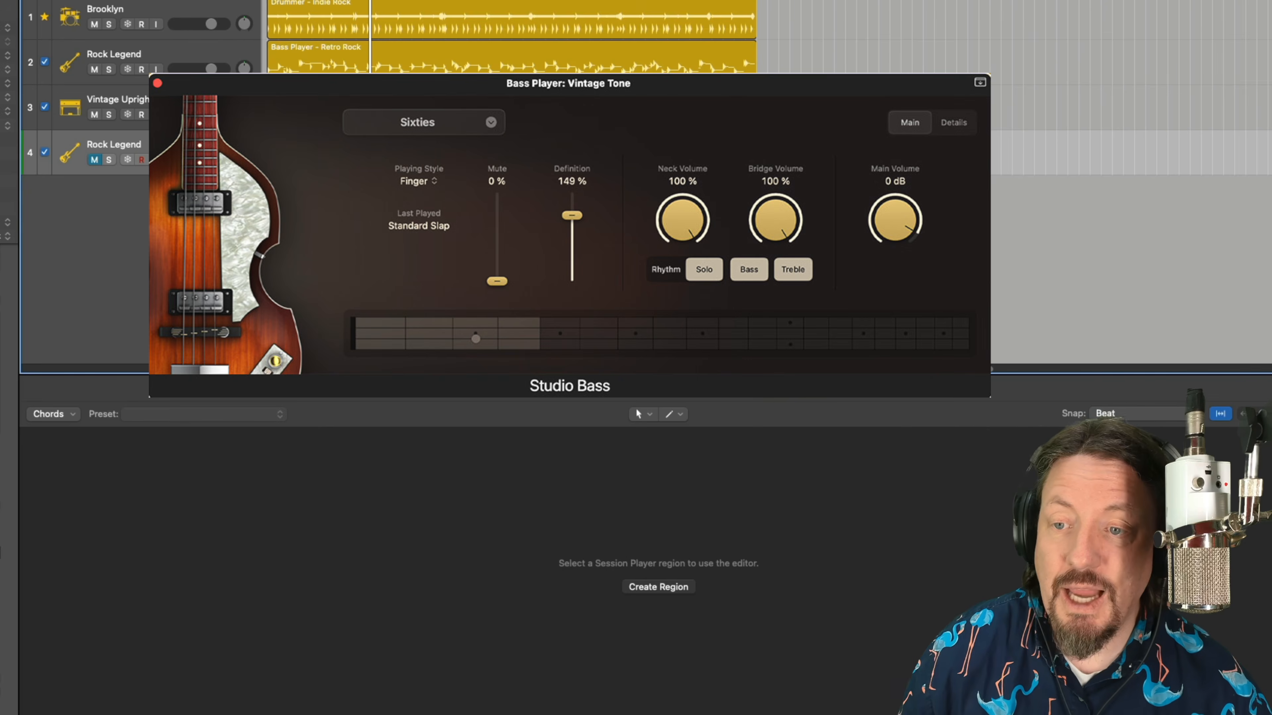
# Close the Vintage Tone bass window and open the Studio Bass instrument of the second track, Rock Legend.
pyautogui.click(158, 84)
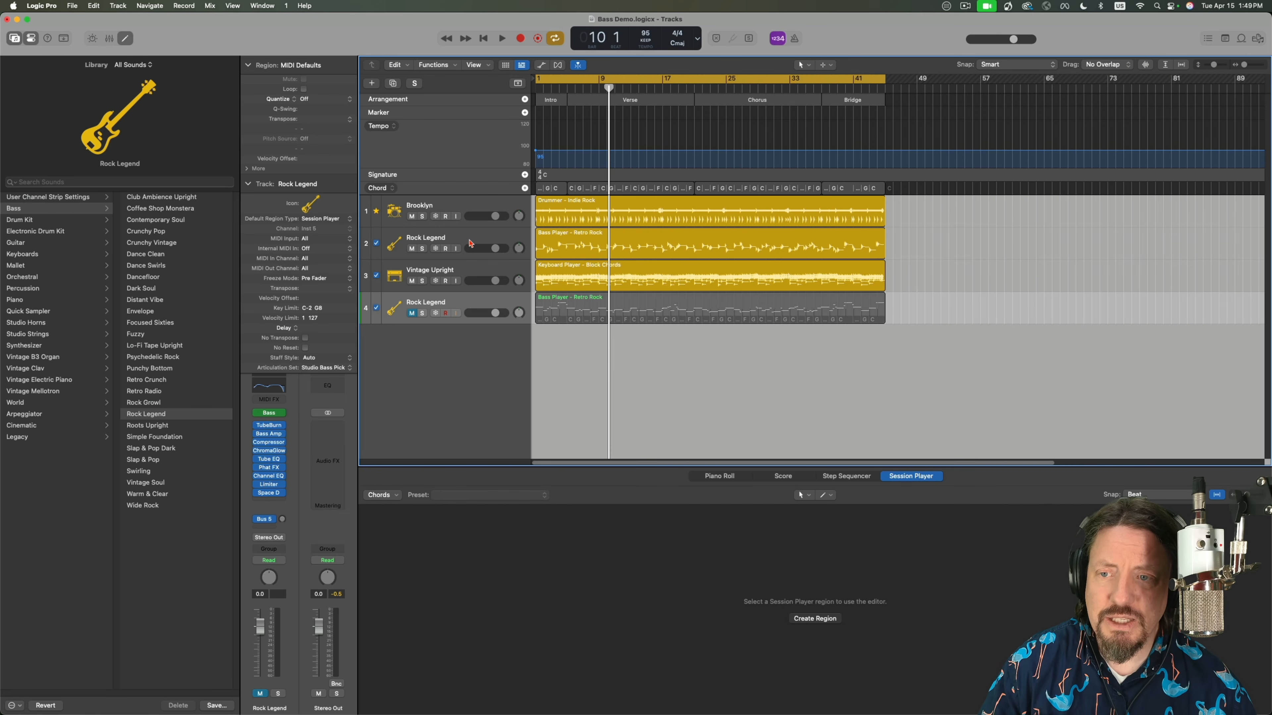
pyautogui.click(470, 242)
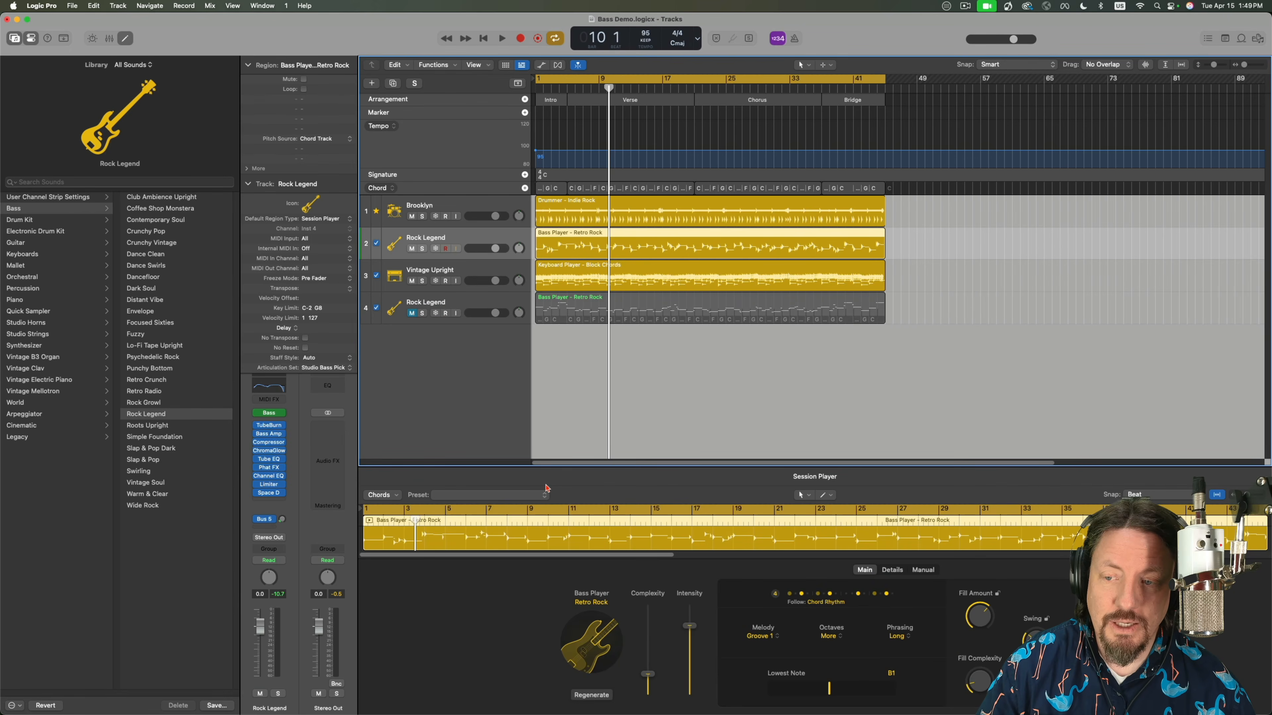
pyautogui.click(276, 414)
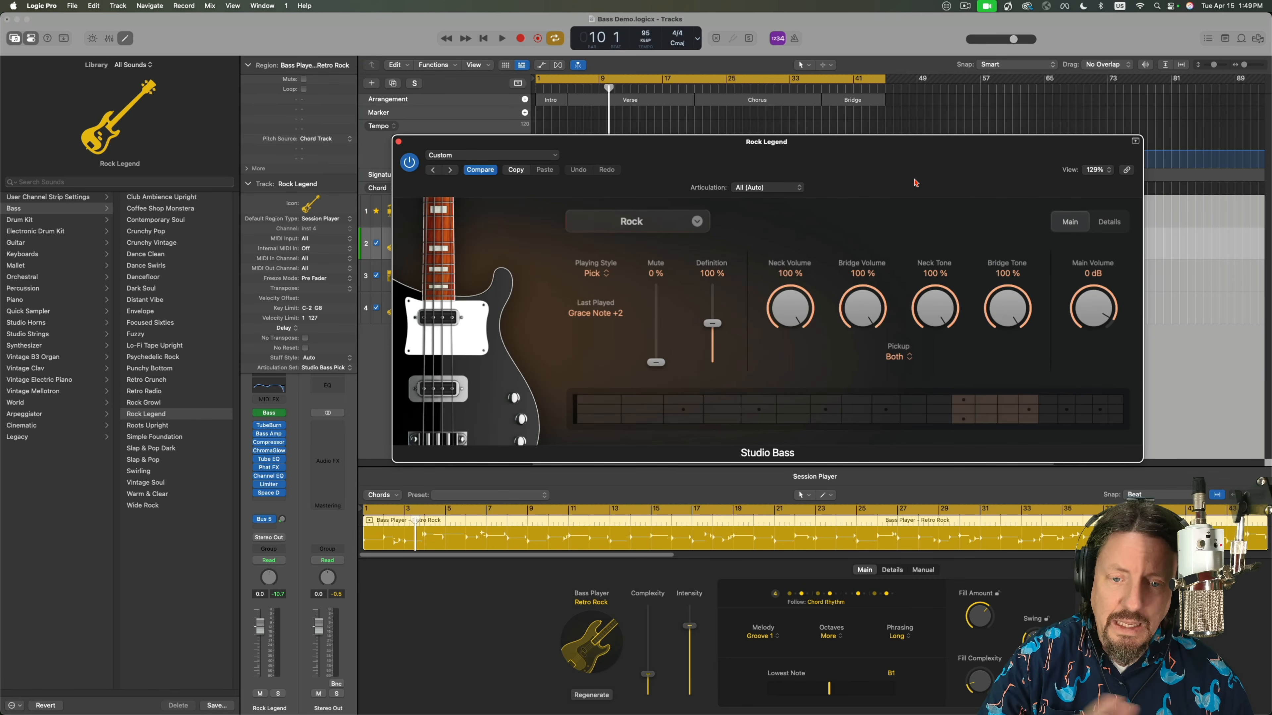
pyautogui.moveTo(904, 172); pyautogui.dragTo(886, 162)
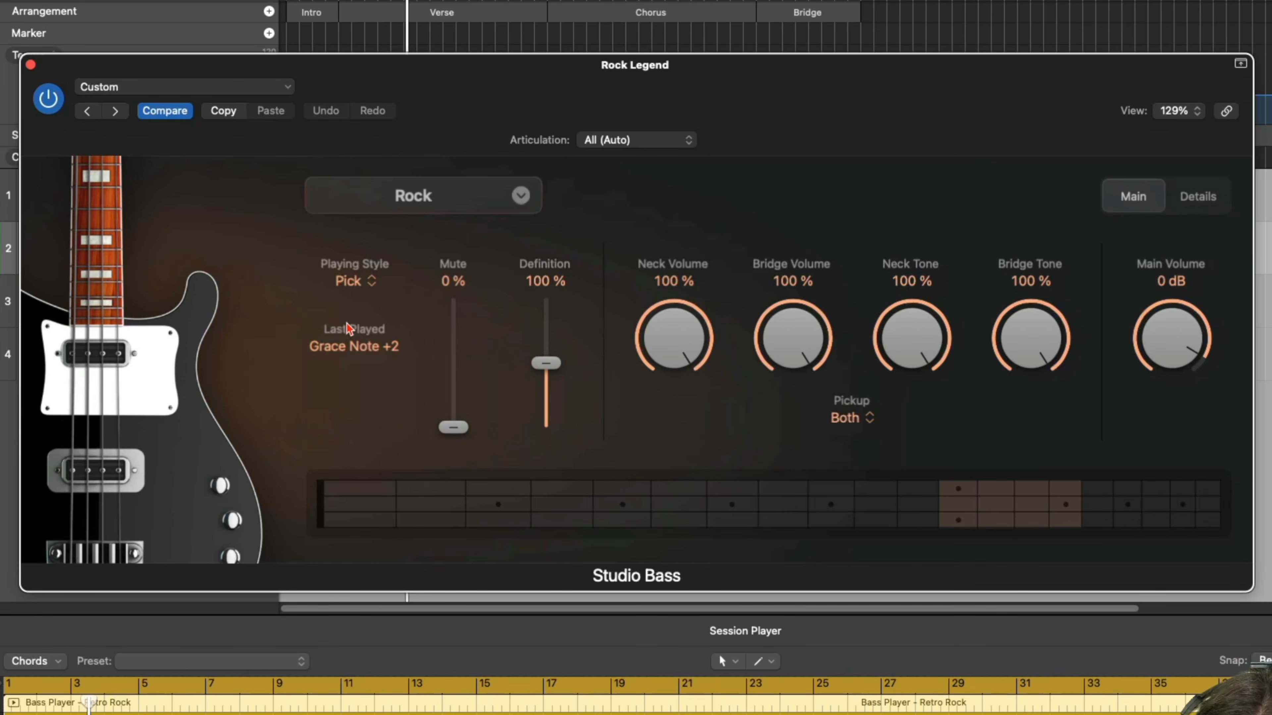
# Examine the available bass models and the articulation choices in the Rock Legend Studio Bass instrument.
pyautogui.click(423, 207)
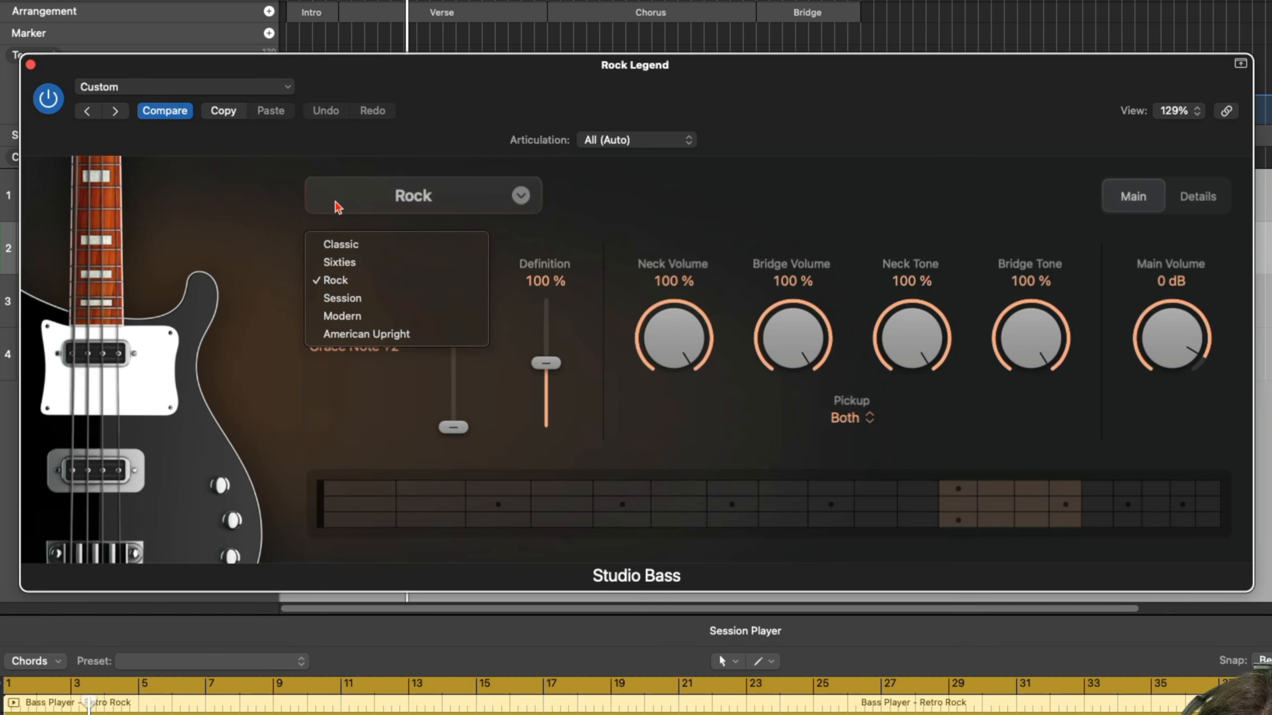
pyautogui.click(261, 202)
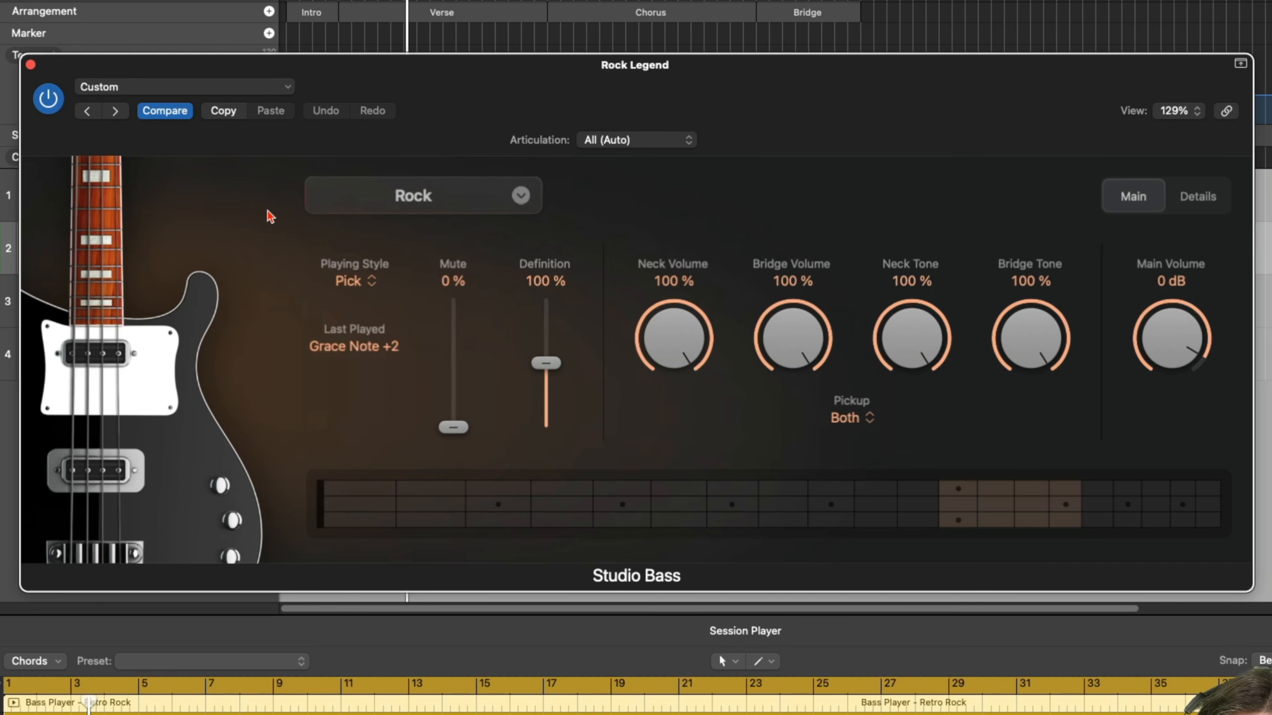
pyautogui.click(651, 140)
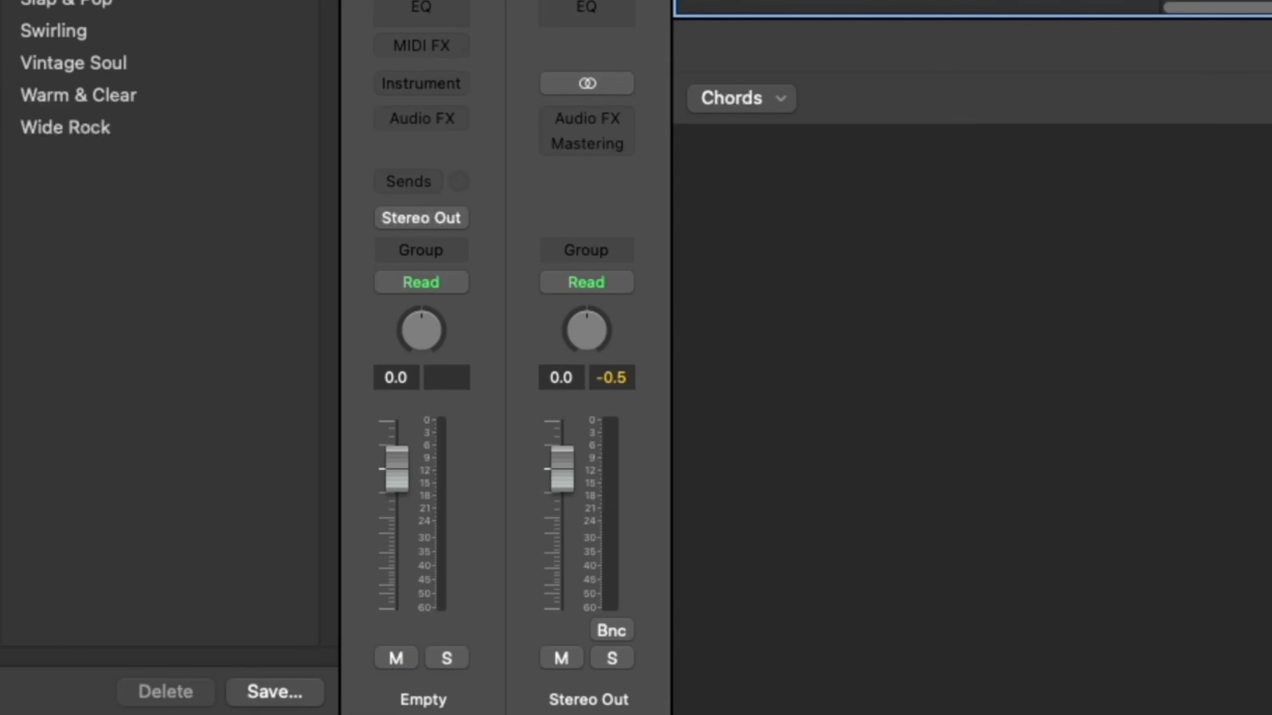
# Load Studio Strings in stereo as the instrument on the empty software instrument track.
pyautogui.click(445, 85)
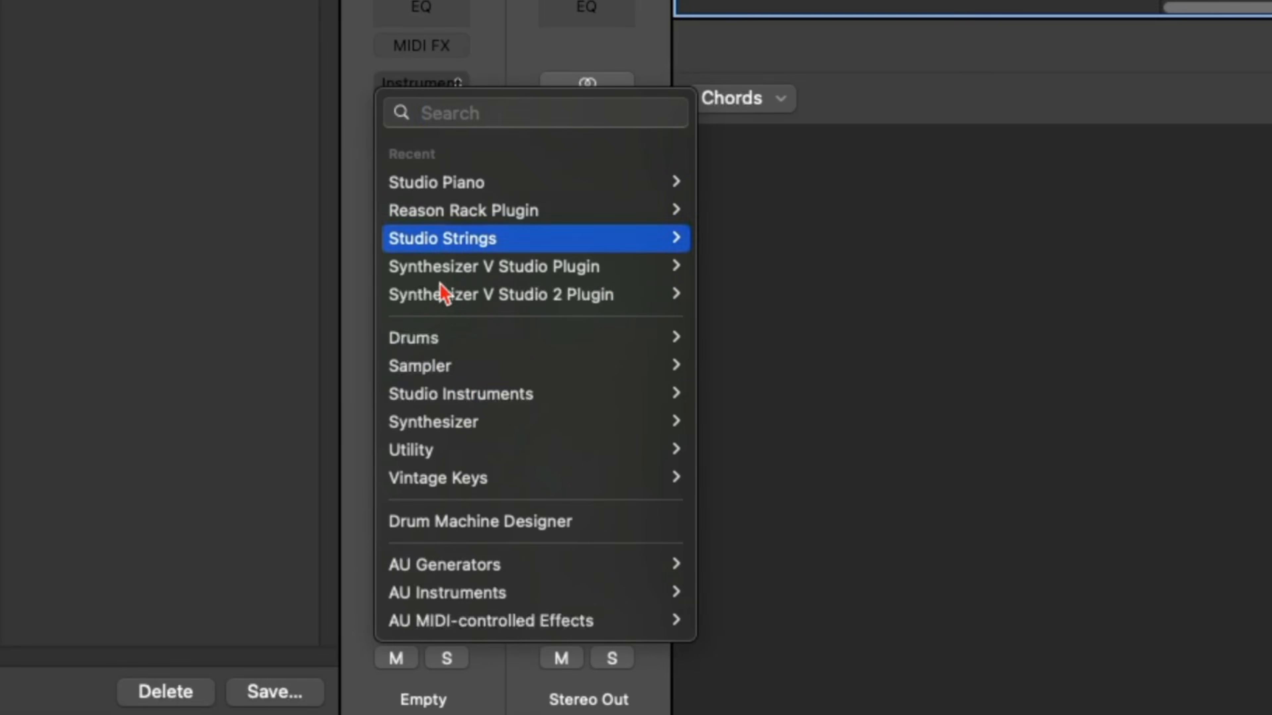
pyautogui.moveTo(461, 395)
pyautogui.moveTo(736, 491)
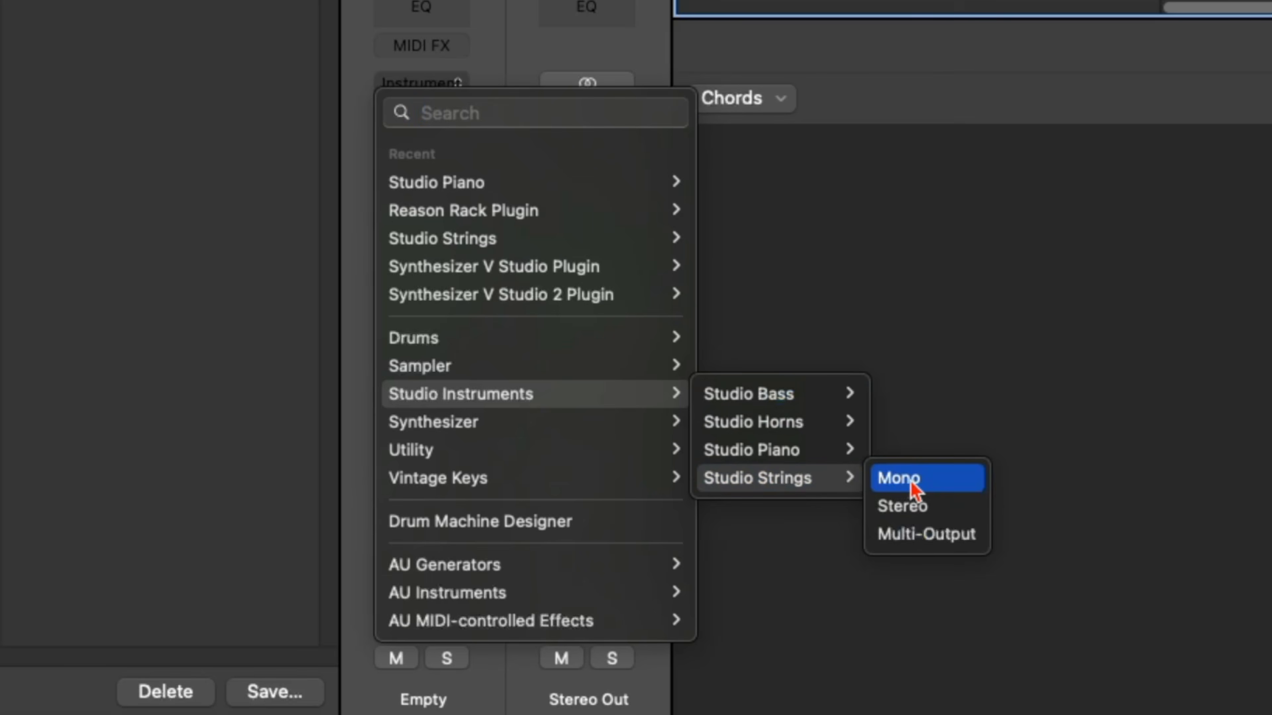
pyautogui.click(911, 504)
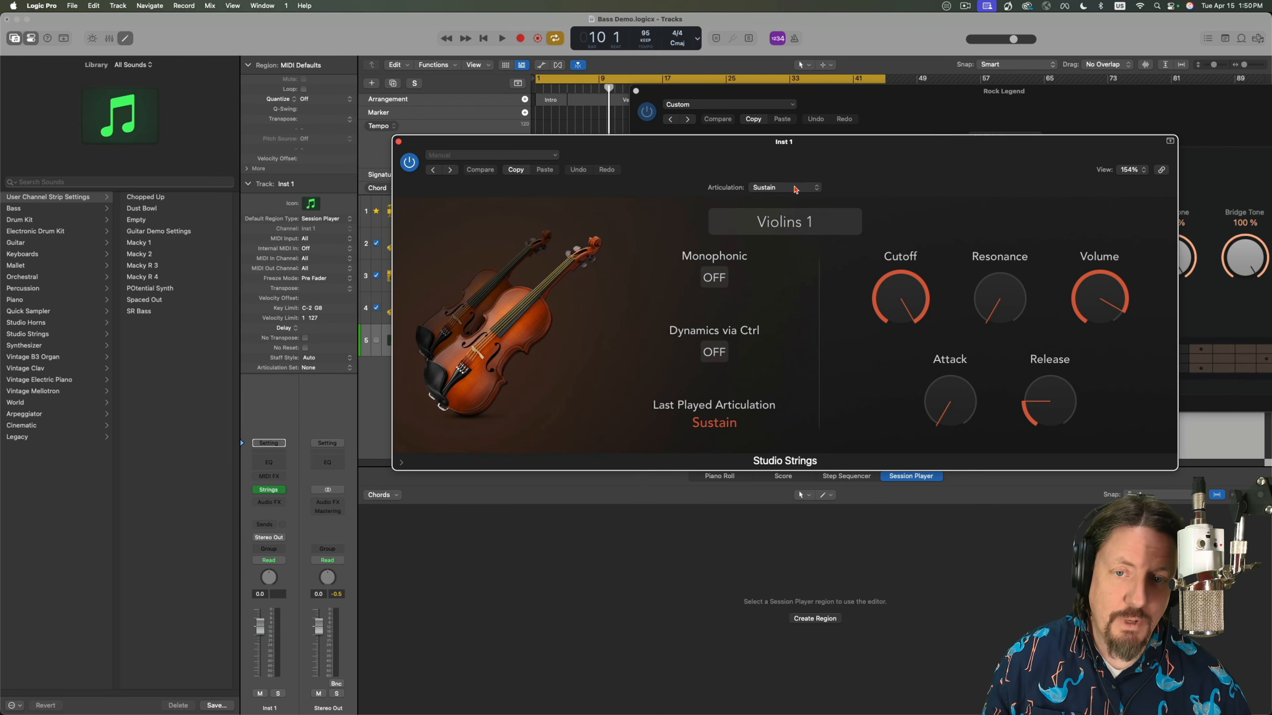
# Examine the Studio Strings articulation choices, close that instrument, and compare them with those of the Rock Legend Studio Bass.
pyautogui.click(793, 188)
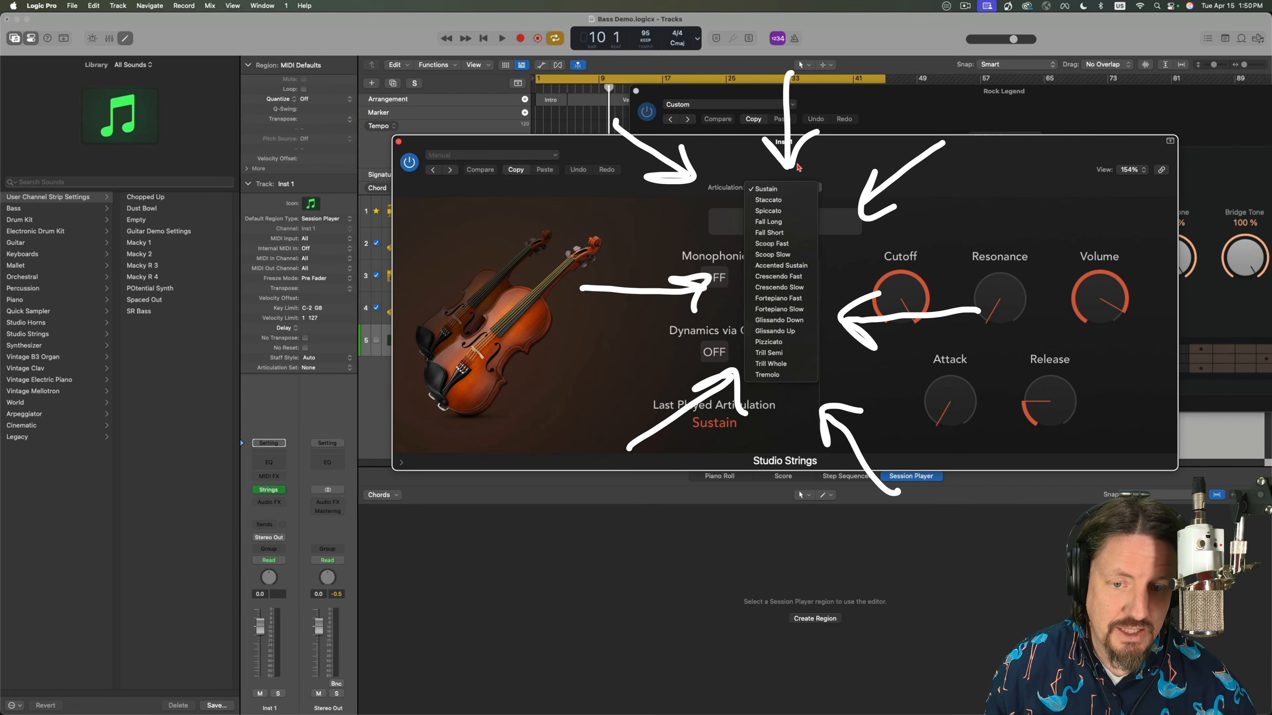
pyautogui.click(697, 156)
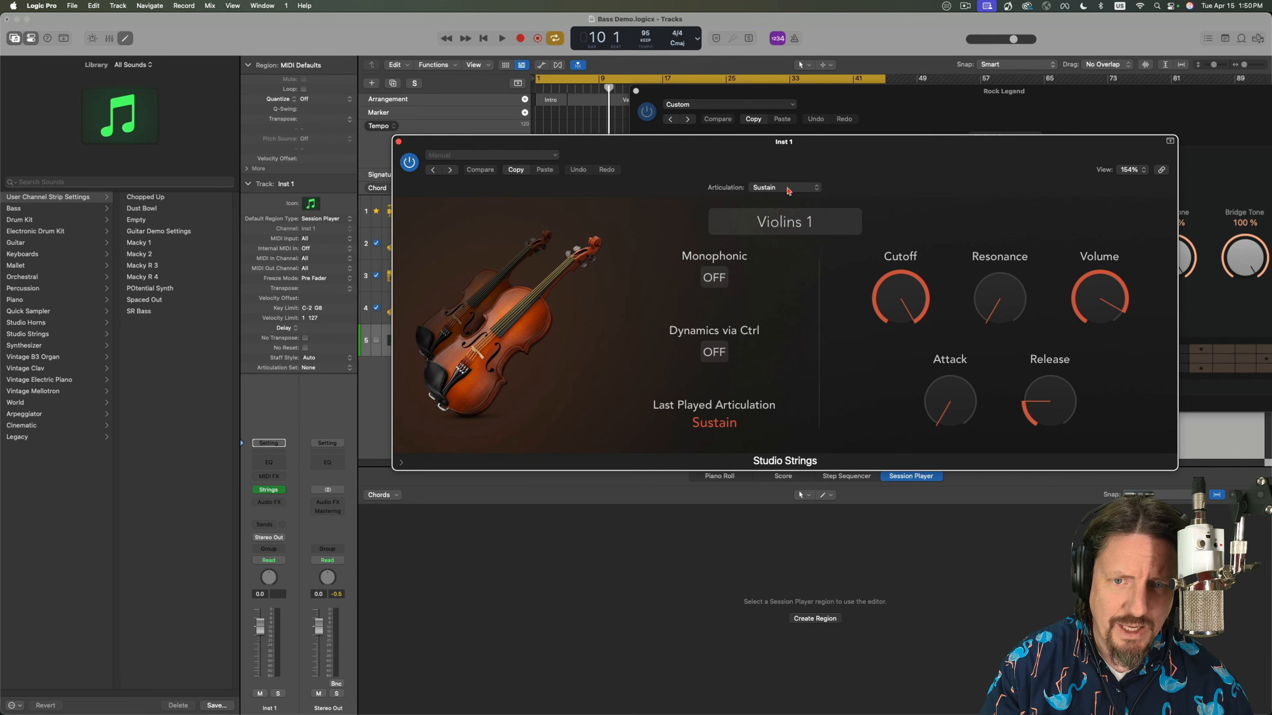
pyautogui.click(783, 188)
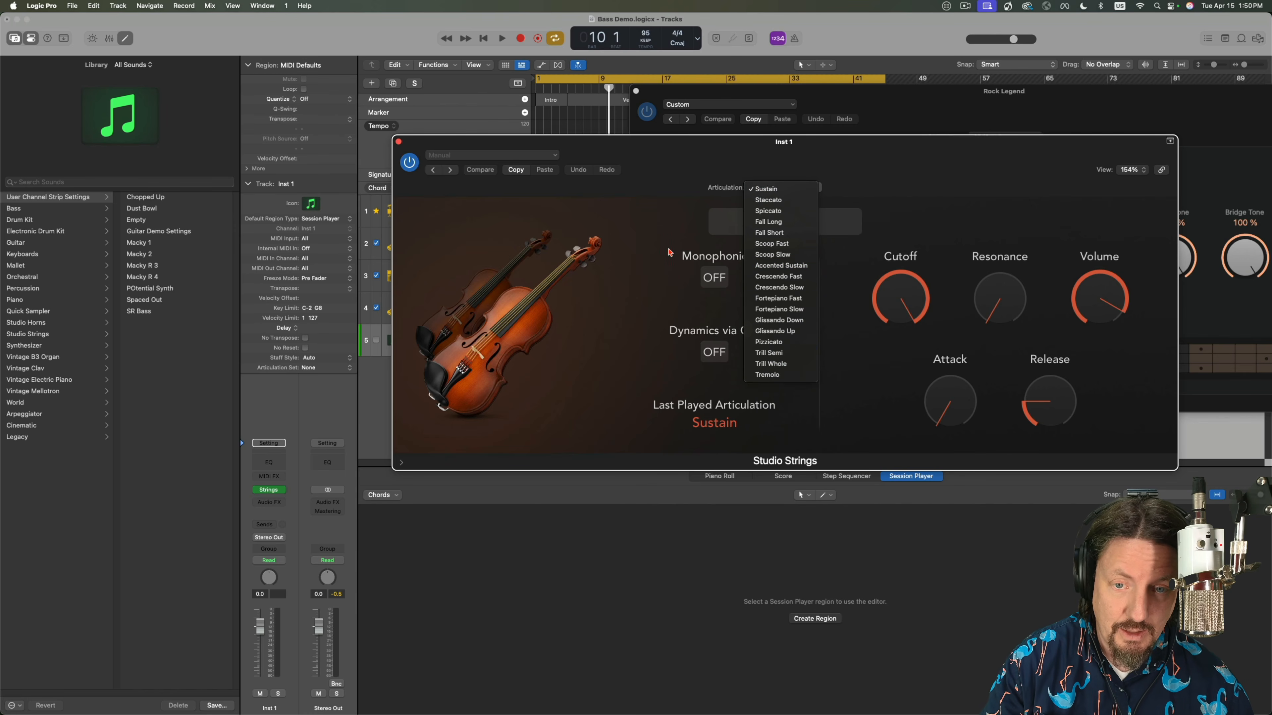
pyautogui.click(398, 145)
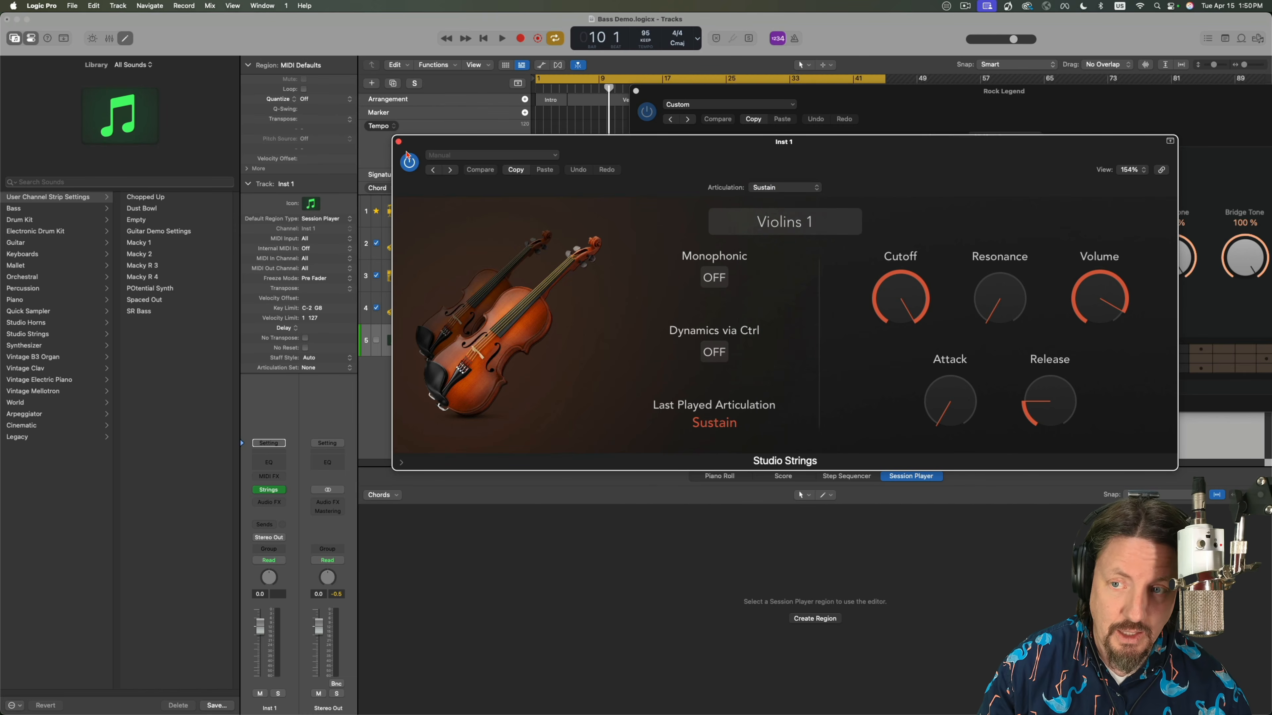
pyautogui.click(399, 143)
pyautogui.moveTo(985, 94); pyautogui.dragTo(697, 101)
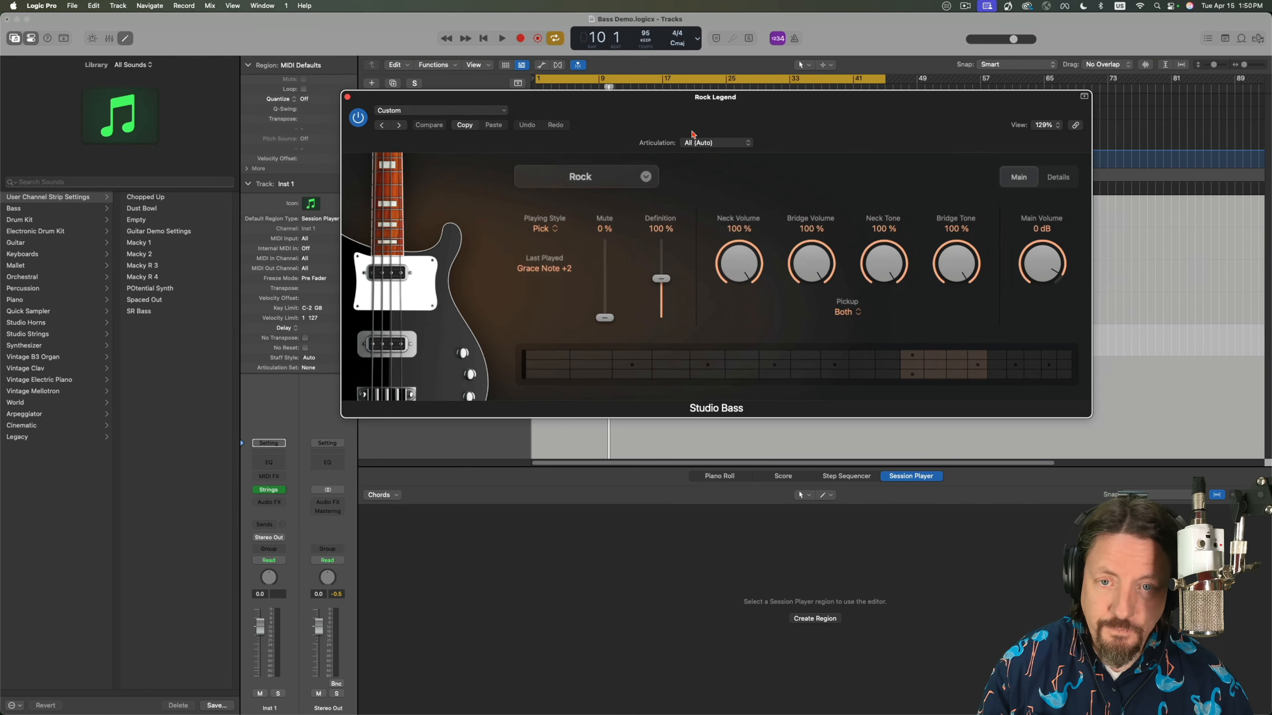
pyautogui.click(732, 144)
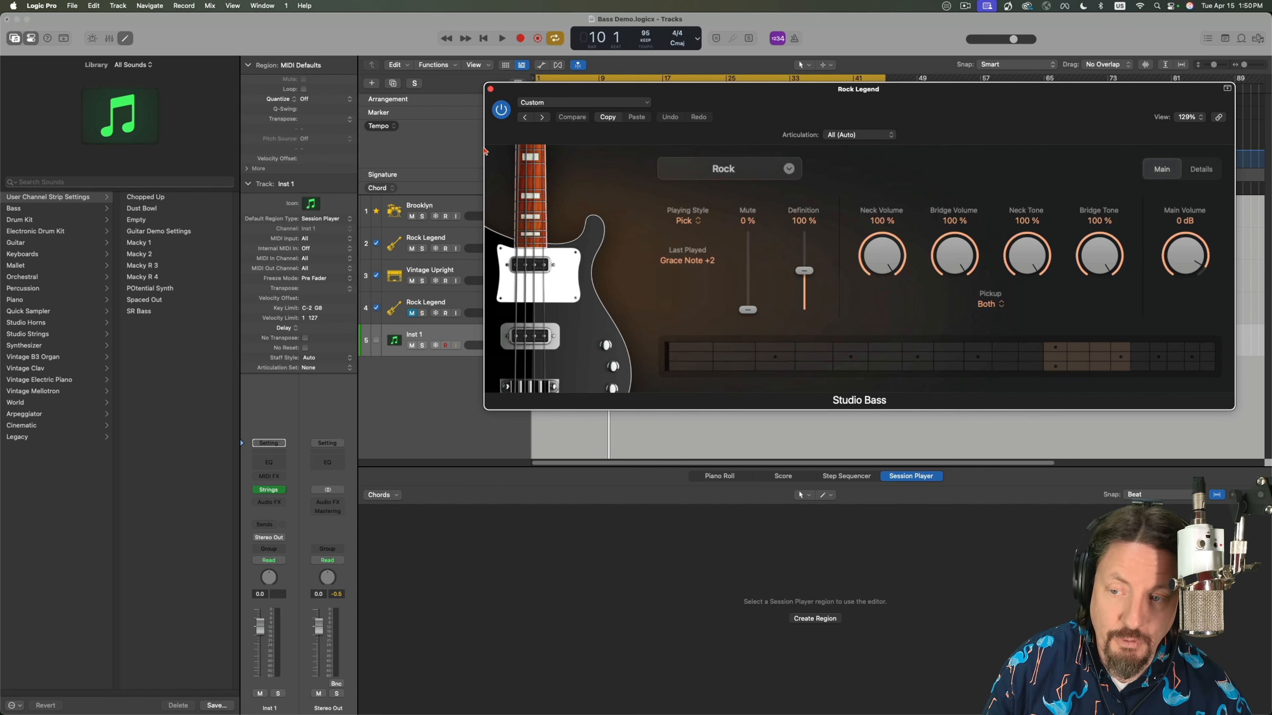
# Browse the articulation sets available for the Inst 1 track, including Logic's Studio Bass, Studio Horns and Studio Strings sets.
pyautogui.click(308, 367)
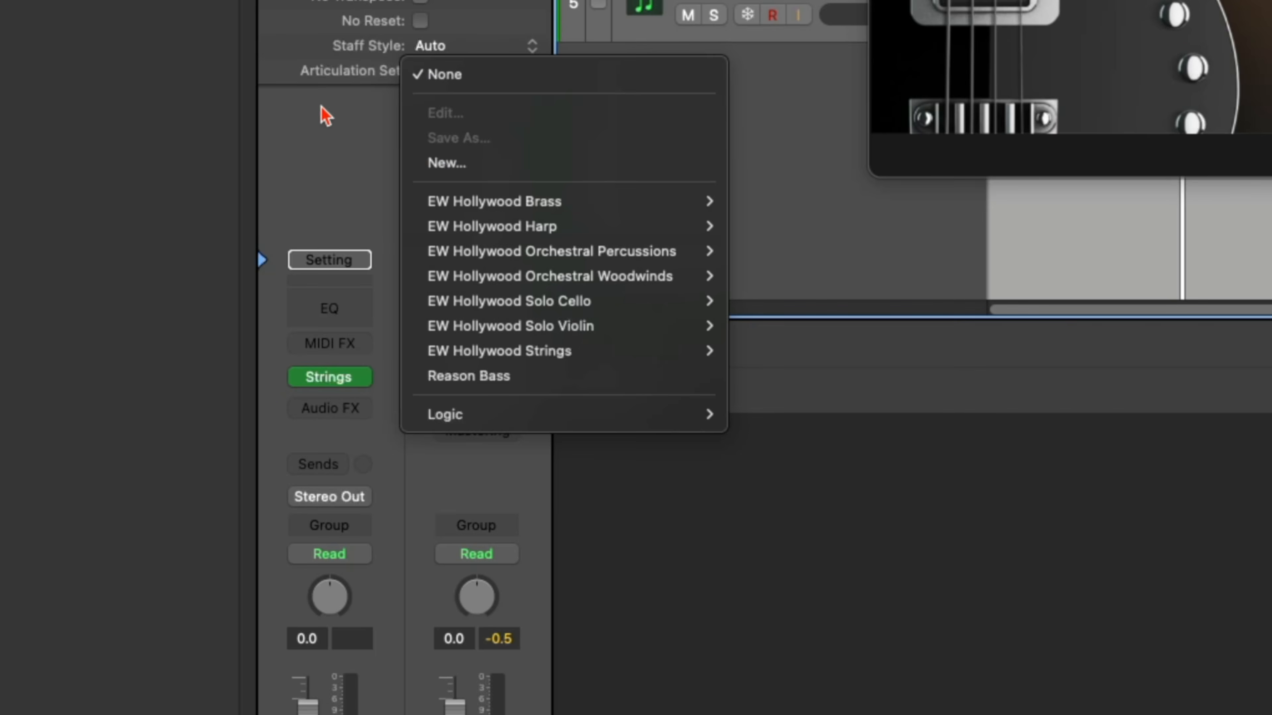
pyautogui.click(262, 370)
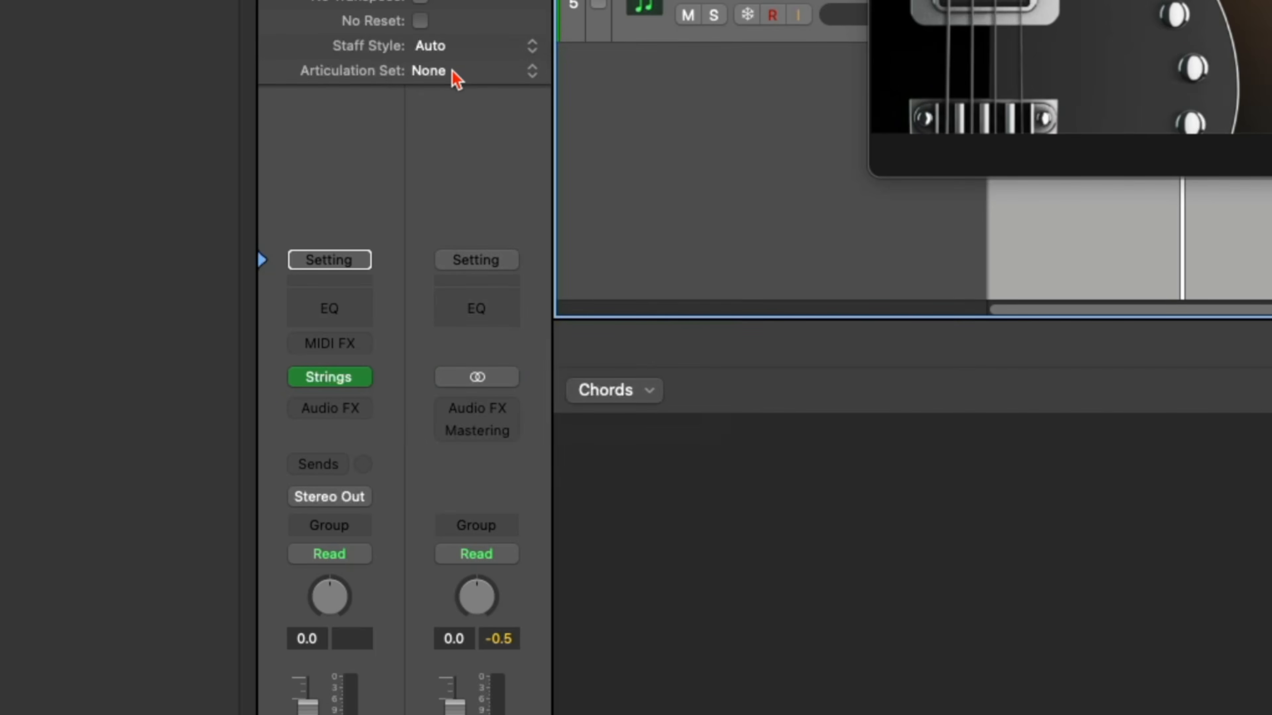
pyautogui.click(457, 78)
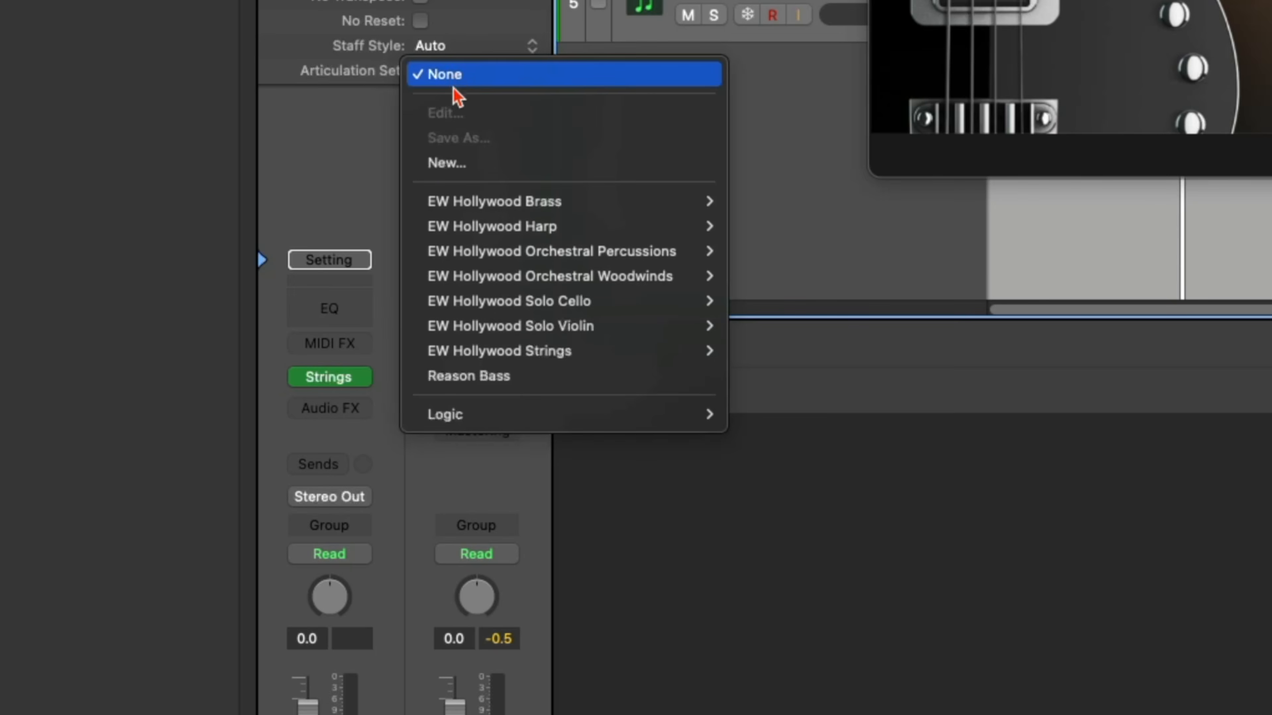
pyautogui.moveTo(460, 422)
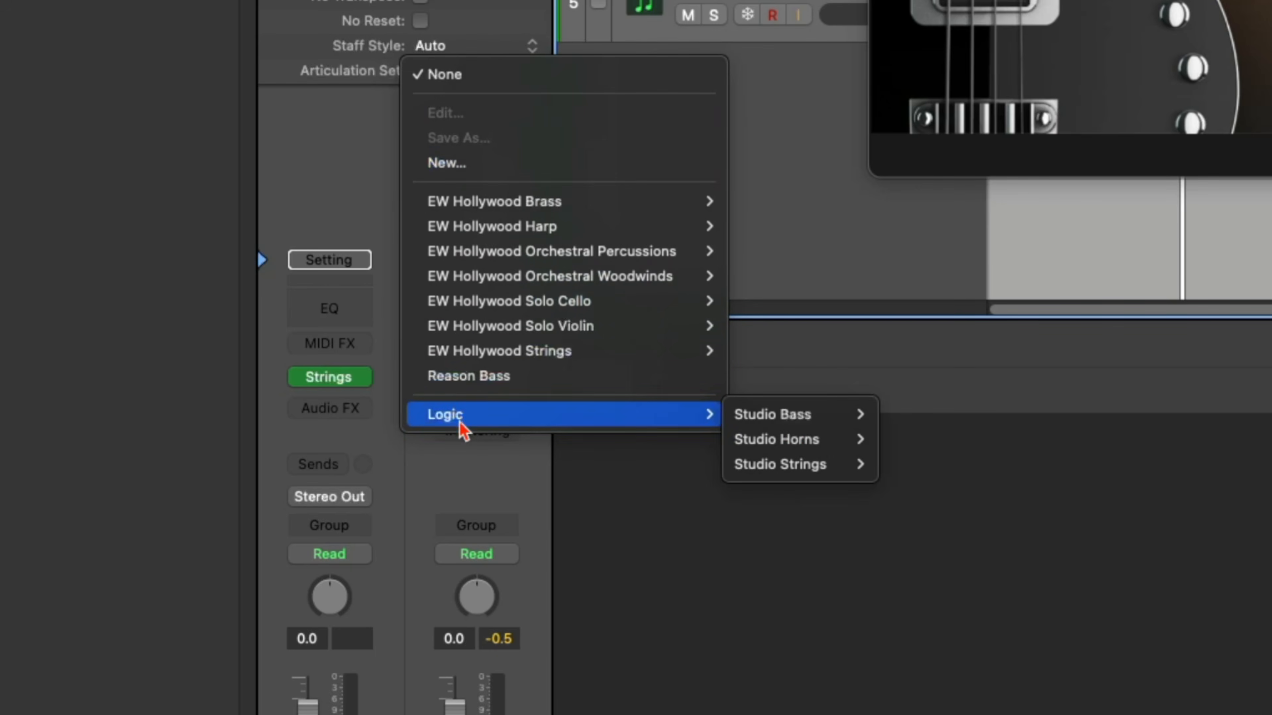
pyautogui.moveTo(843, 418)
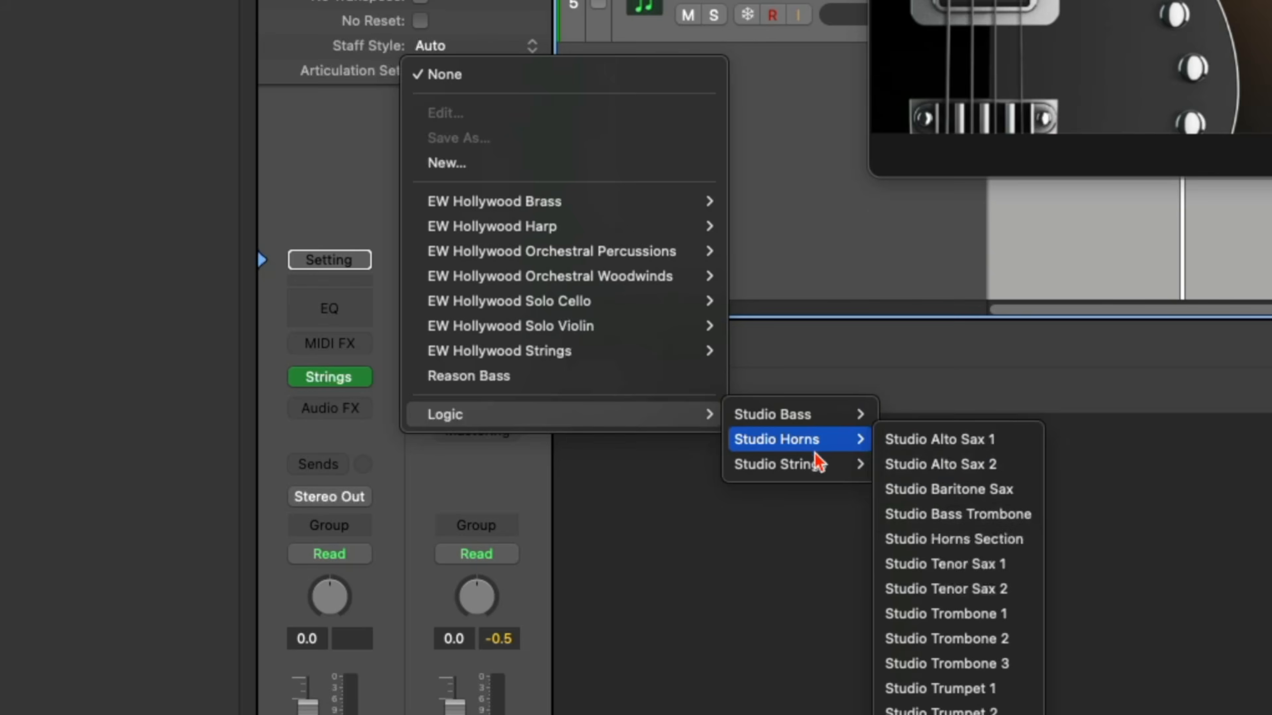
pyautogui.moveTo(813, 463)
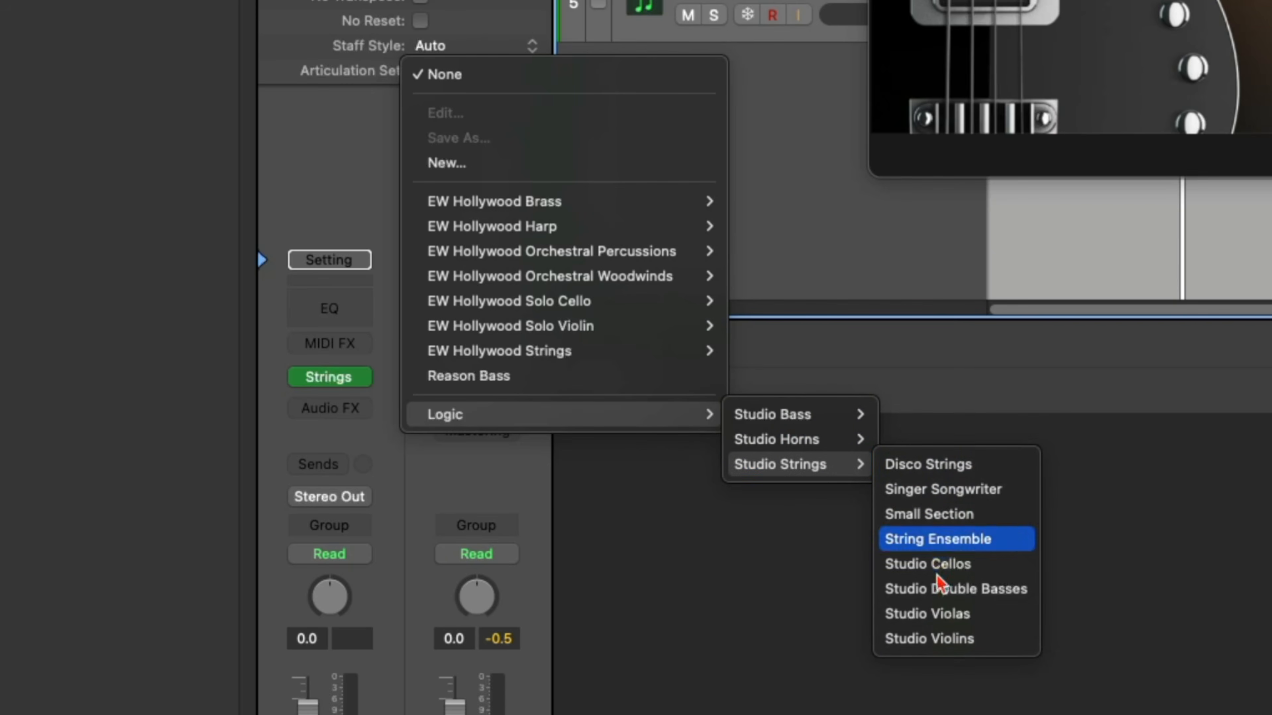
pyautogui.click(869, 345)
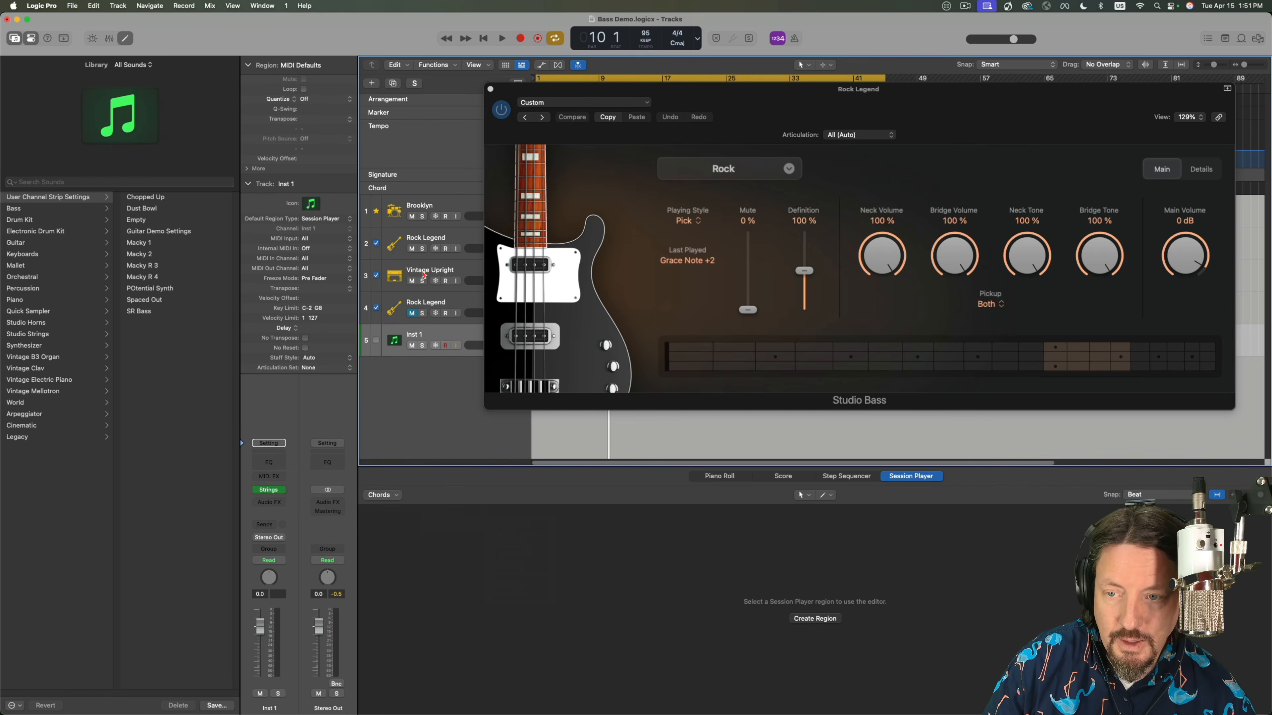
# Assign Logic's Studio Bass Pick articulation set to the second track, Rock Legend.
pyautogui.click(425, 239)
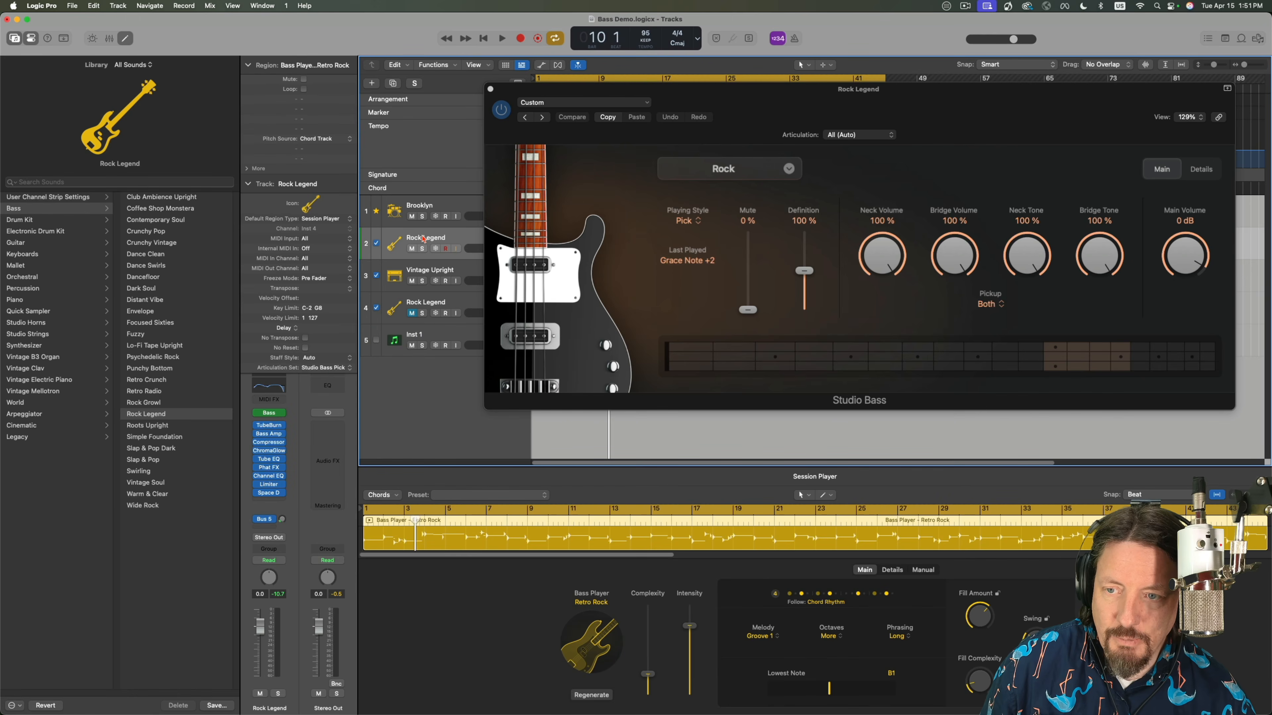
pyautogui.click(331, 368)
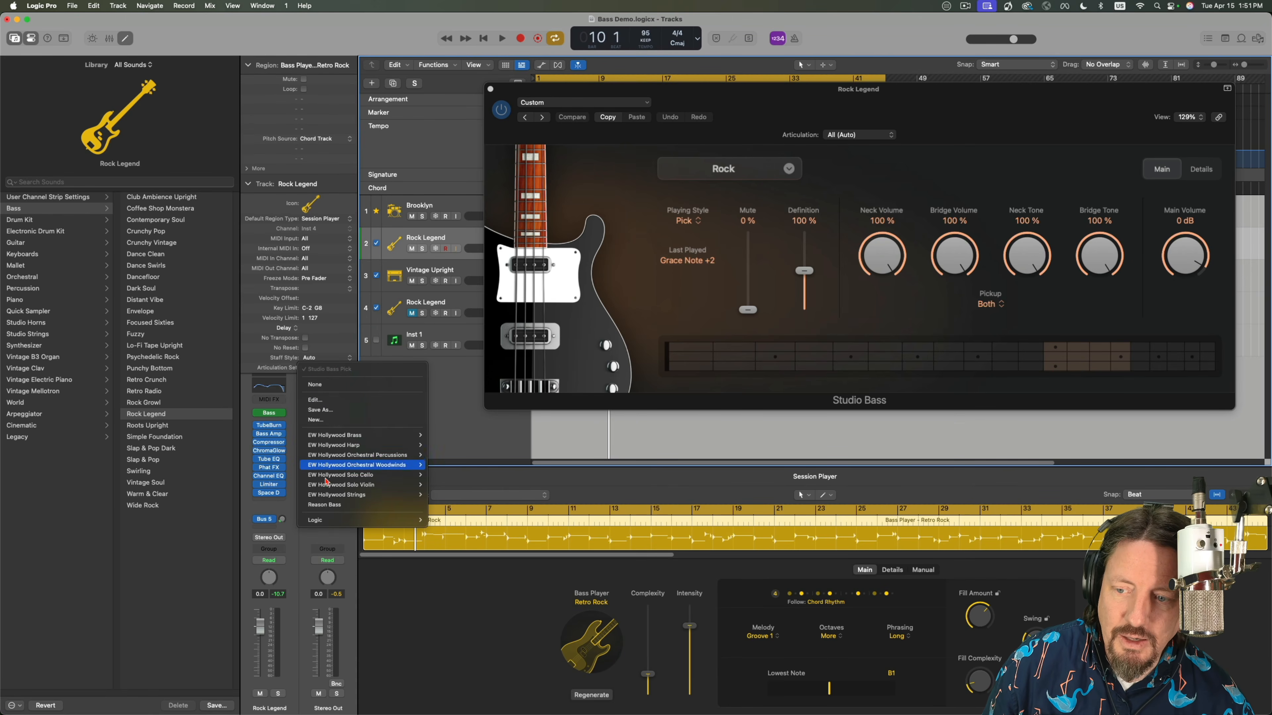
pyautogui.moveTo(324, 524)
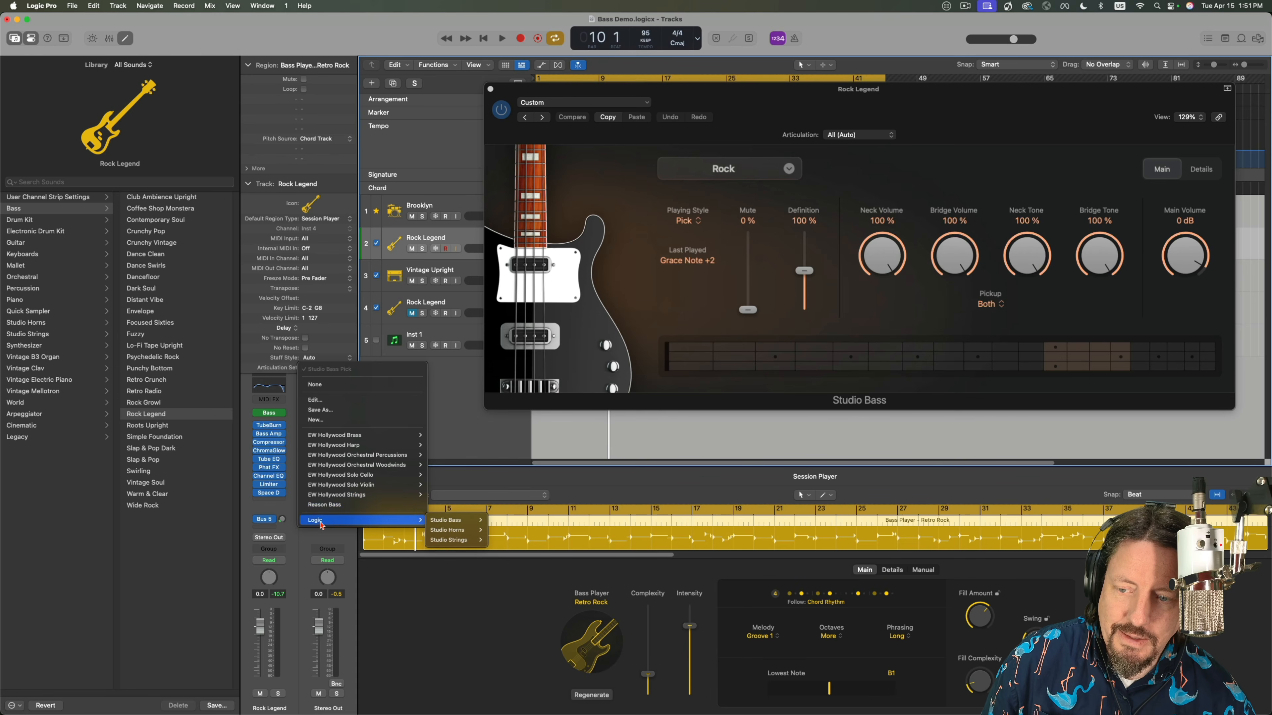
pyautogui.moveTo(475, 524)
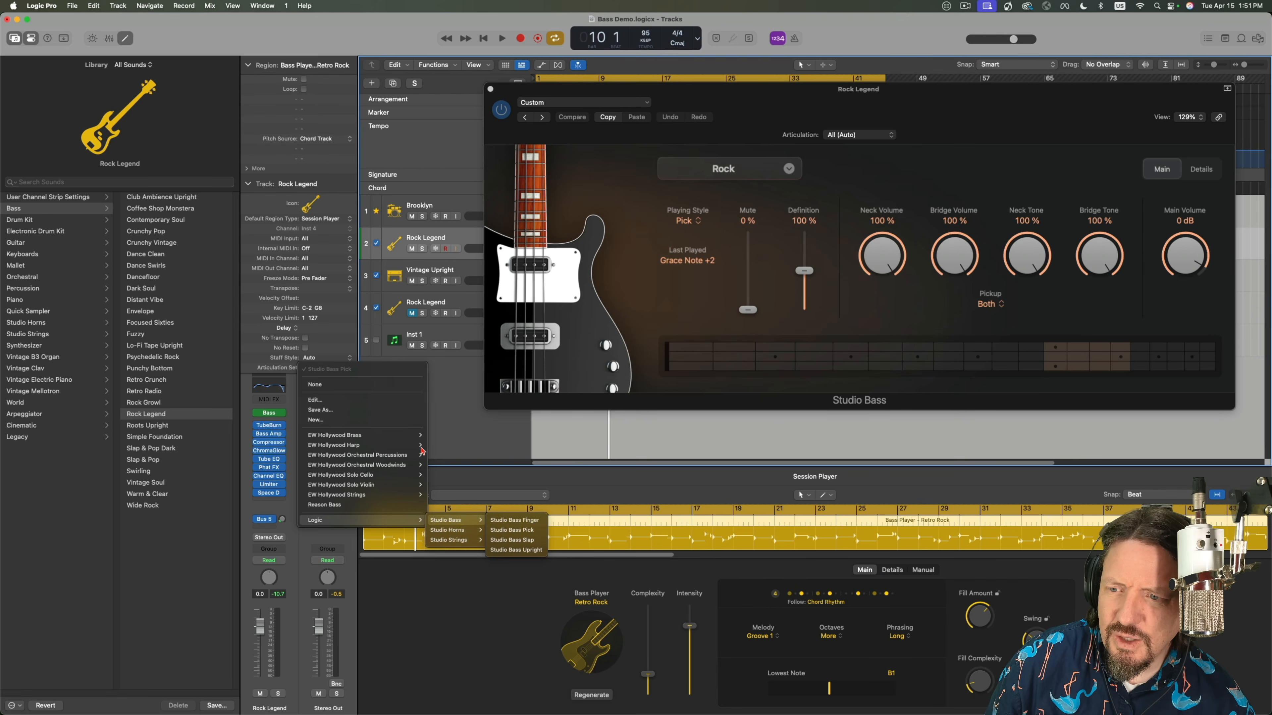
pyautogui.click(512, 530)
# Review Logic's Studio Bass articulation sets for the second track without choosing another one.
pyautogui.click(339, 369)
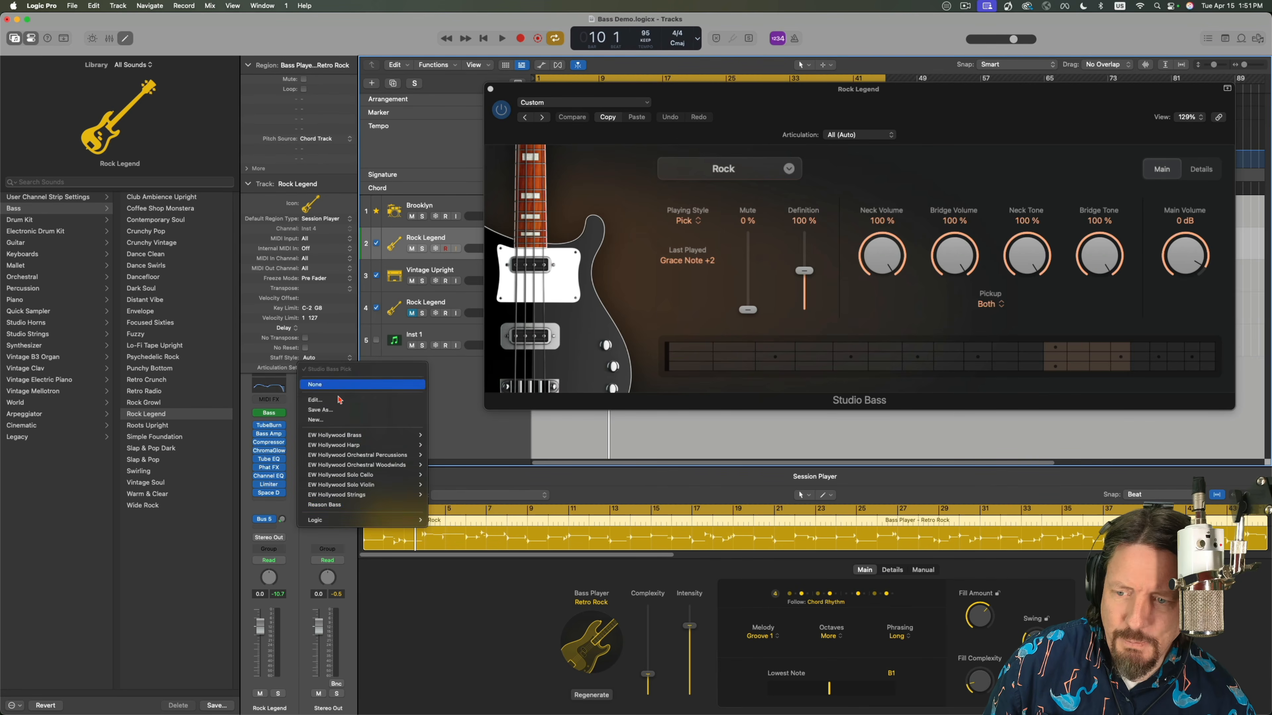
pyautogui.moveTo(352, 521)
pyautogui.moveTo(460, 521)
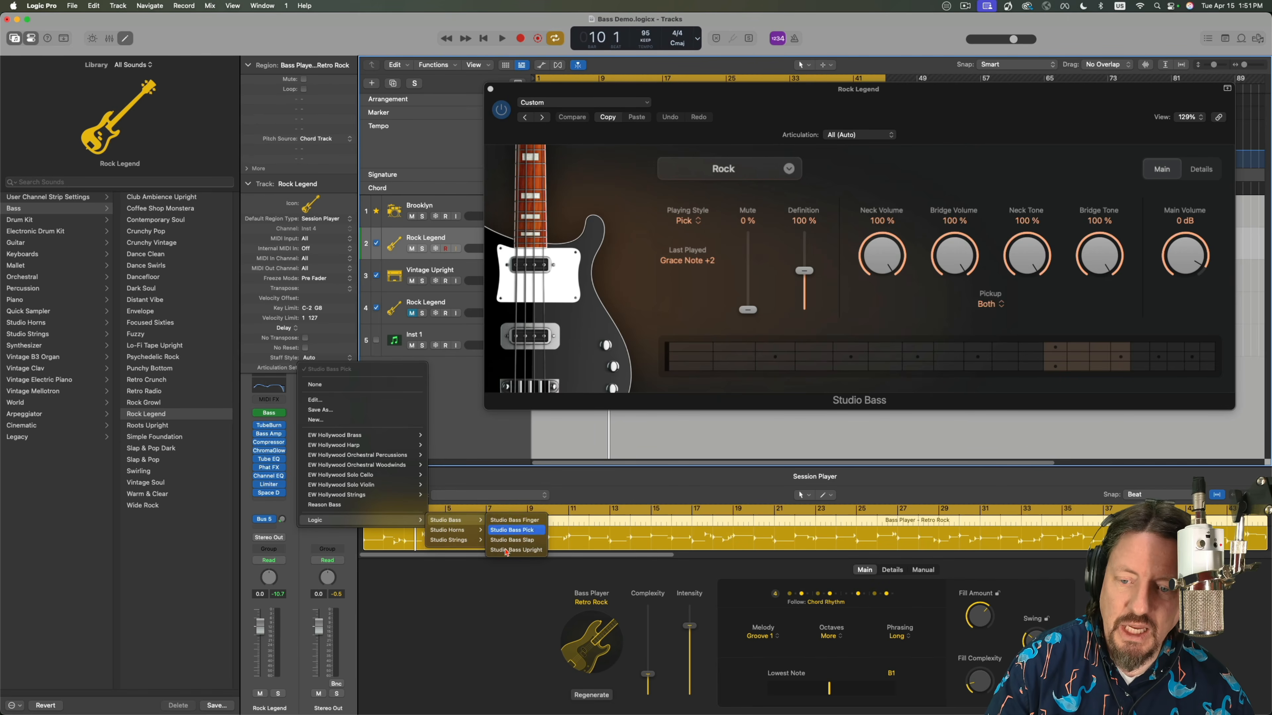
pyautogui.click(443, 394)
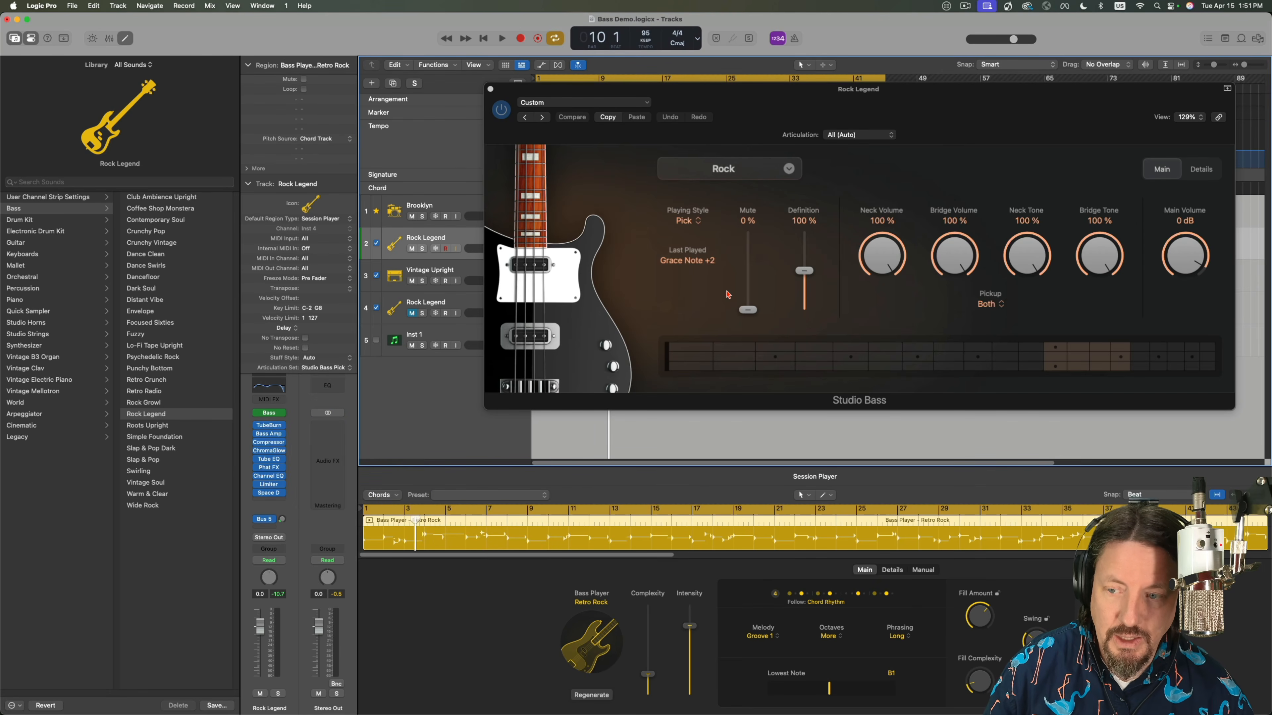
# Move the Rock Legend Studio Bass window aside and close it to reveal the arrangement.
pyautogui.click(411, 313)
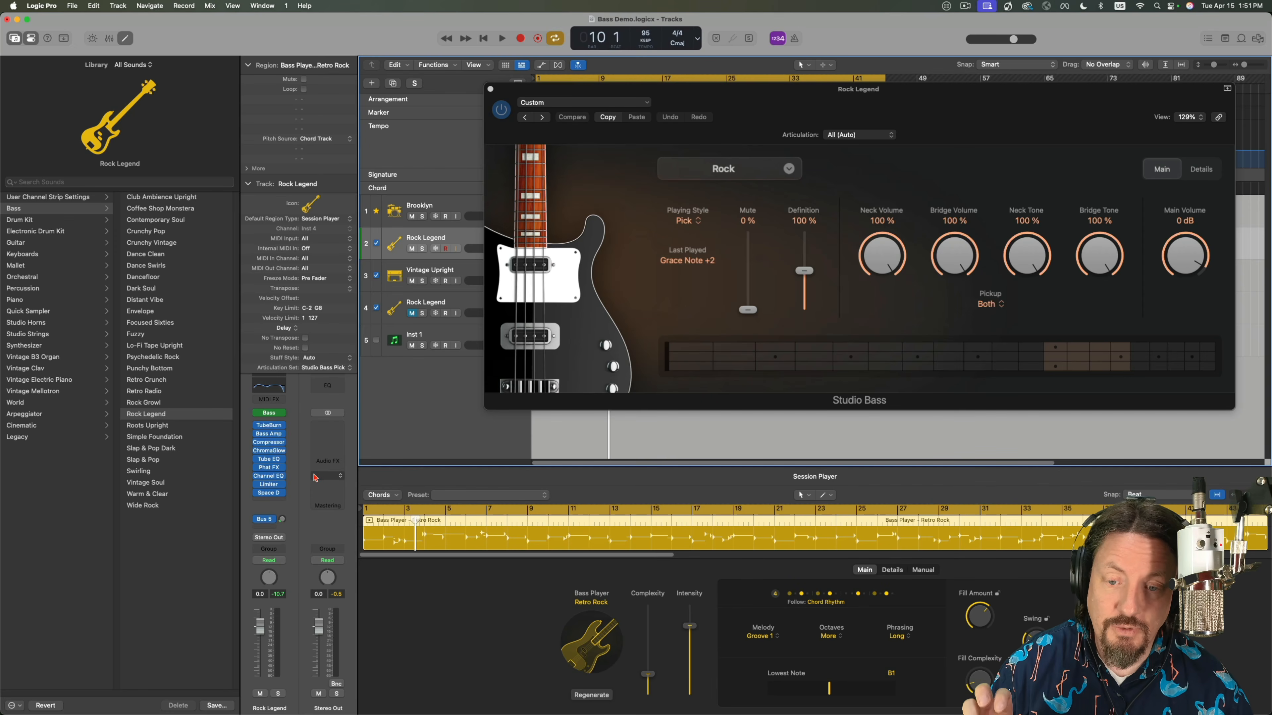
pyautogui.moveTo(942, 110); pyautogui.dragTo(832, 100)
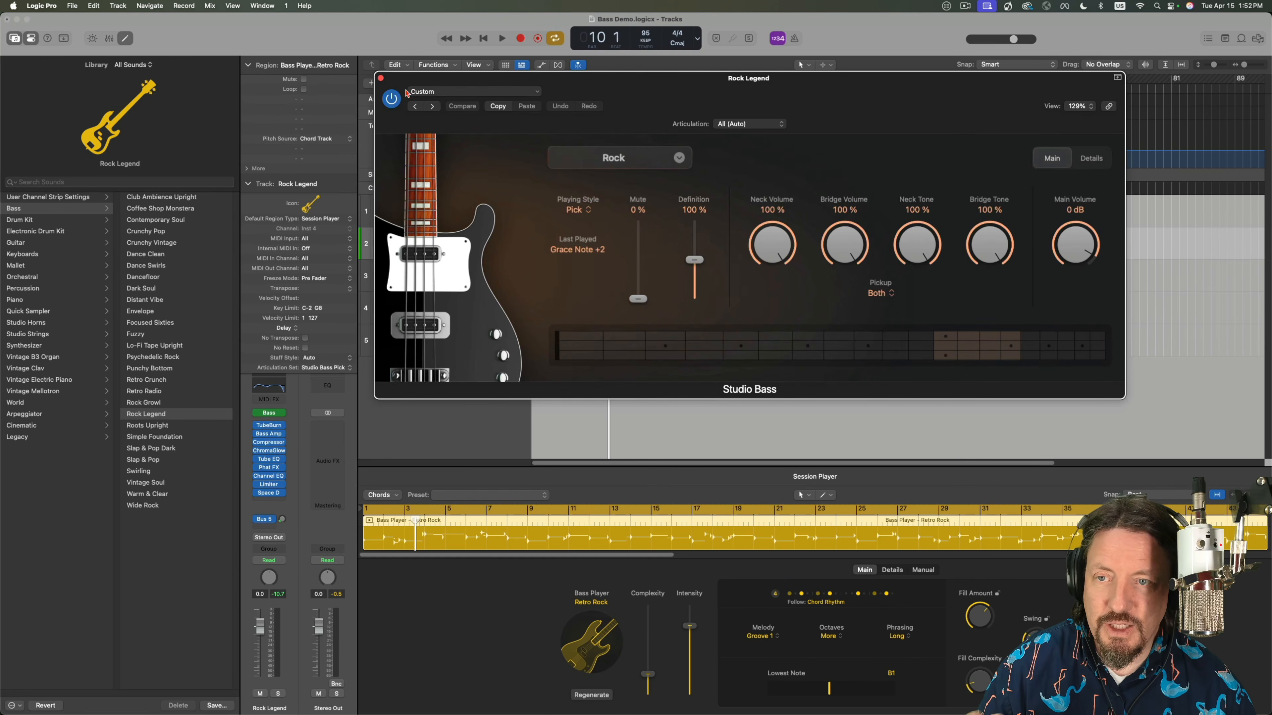
pyautogui.click(380, 78)
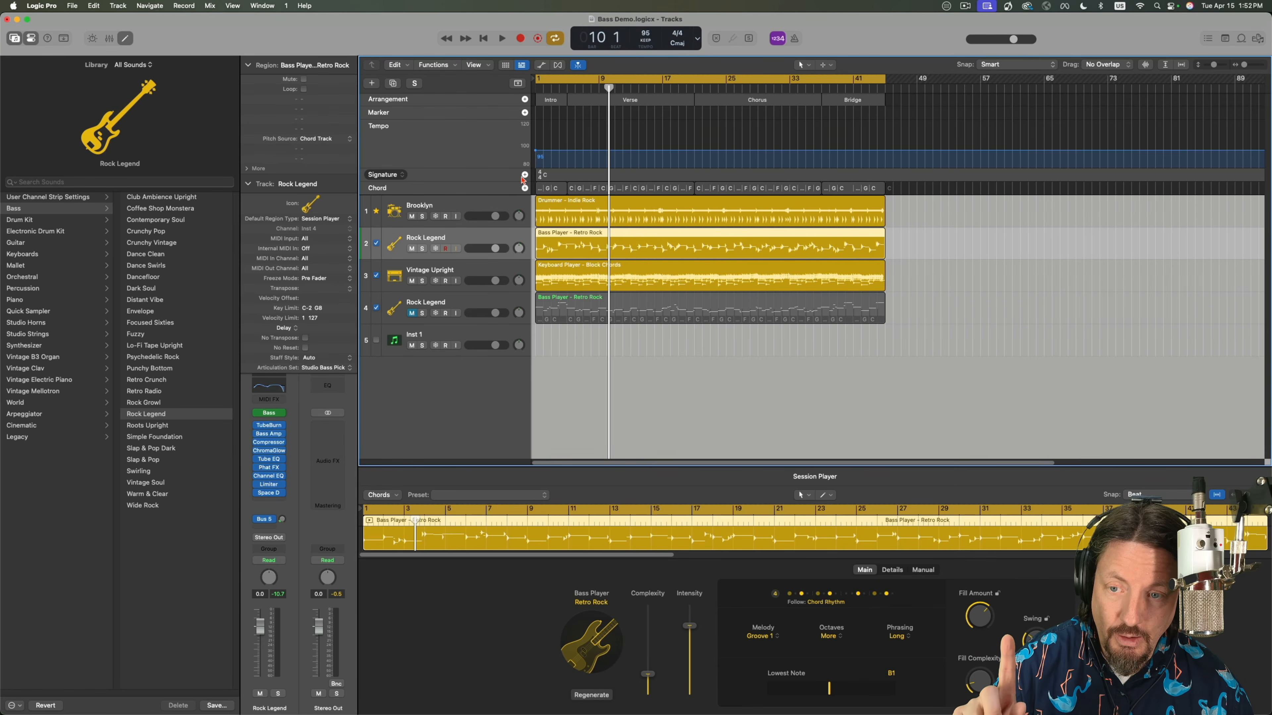
# Play the project from the beginning and show the notes of the fourth track's muted bass region in the Piano Roll.
pyautogui.press('Return')
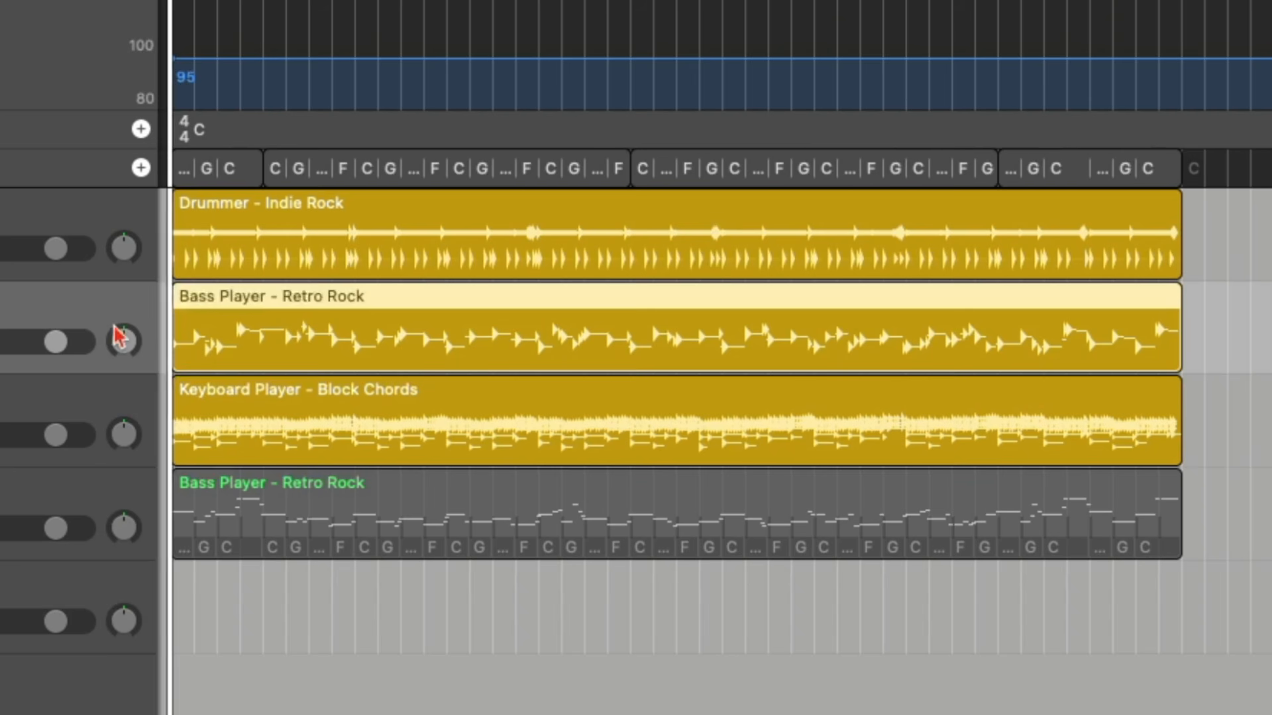
pyautogui.press('space')
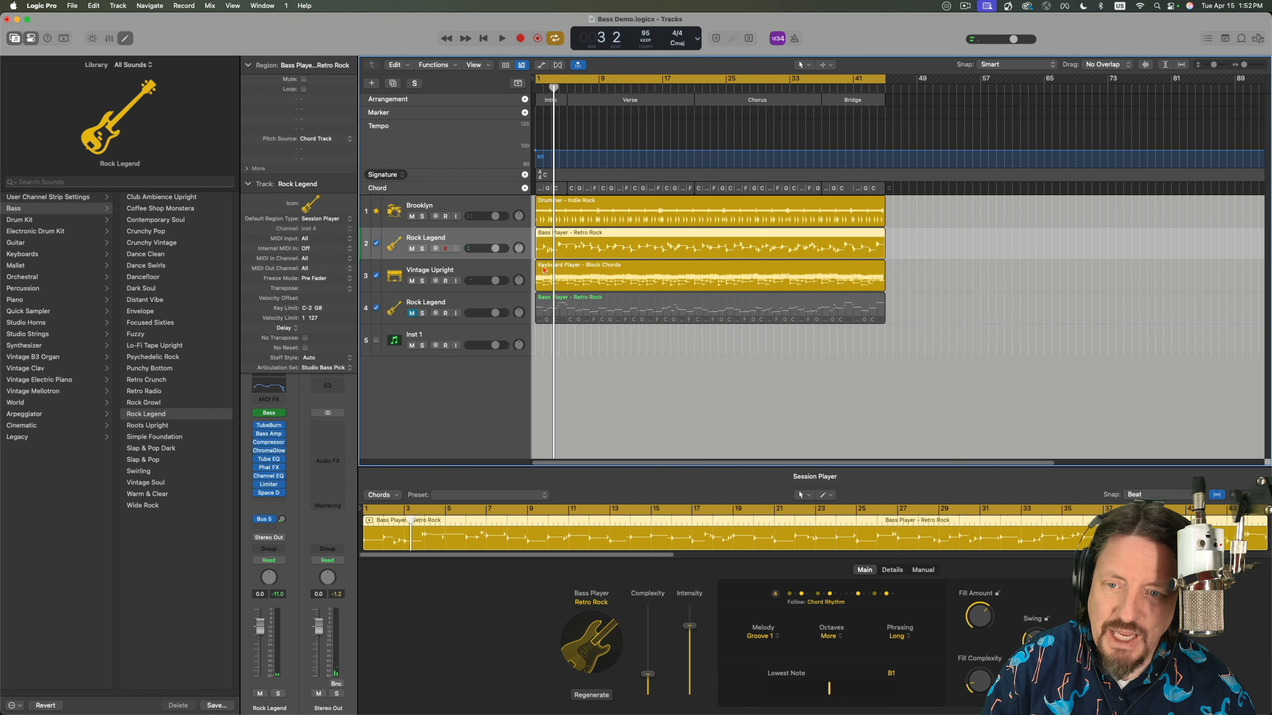
pyautogui.click(555, 244)
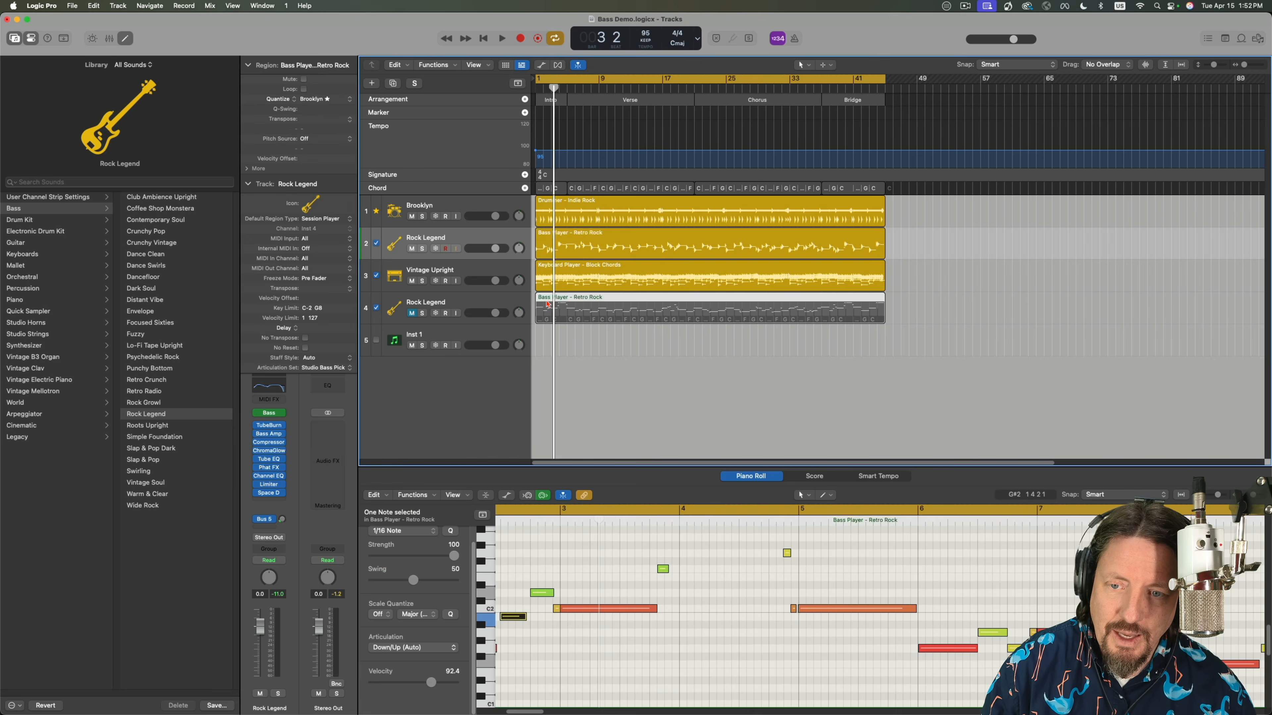
# Show the conversion options for the second track's Bass Player region without choosing one.
pyautogui.rightClick(554, 244)
pyautogui.moveTo(575, 423)
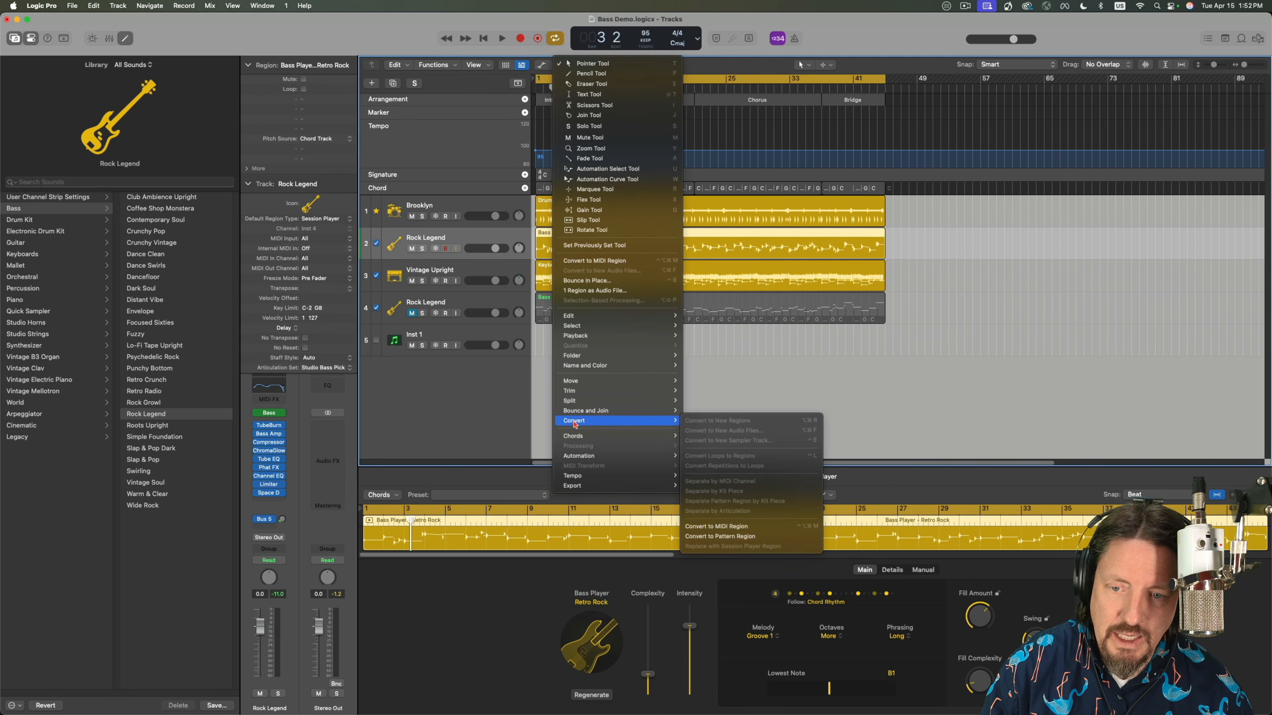
pyautogui.click(717, 354)
# Unmute the fourth track and mute the second, showing the fourth track's bass region in an enlarged Piano Roll.
pyautogui.click(412, 313)
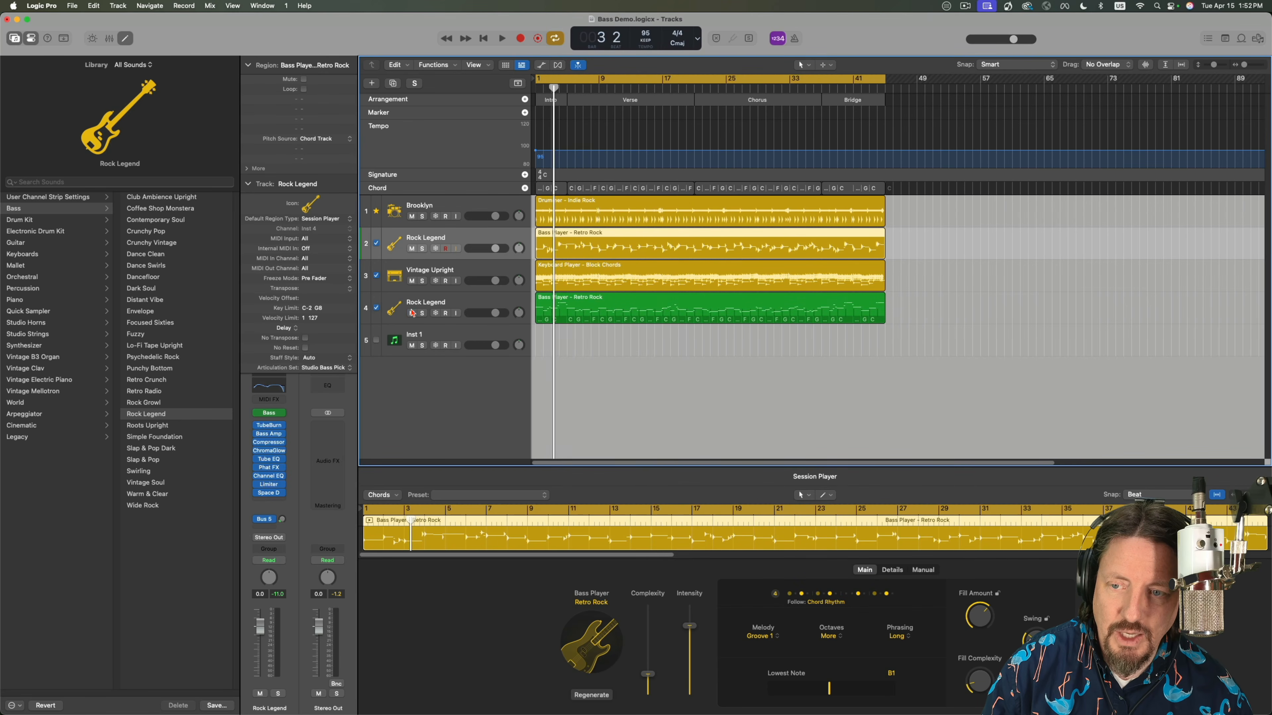
pyautogui.click(412, 250)
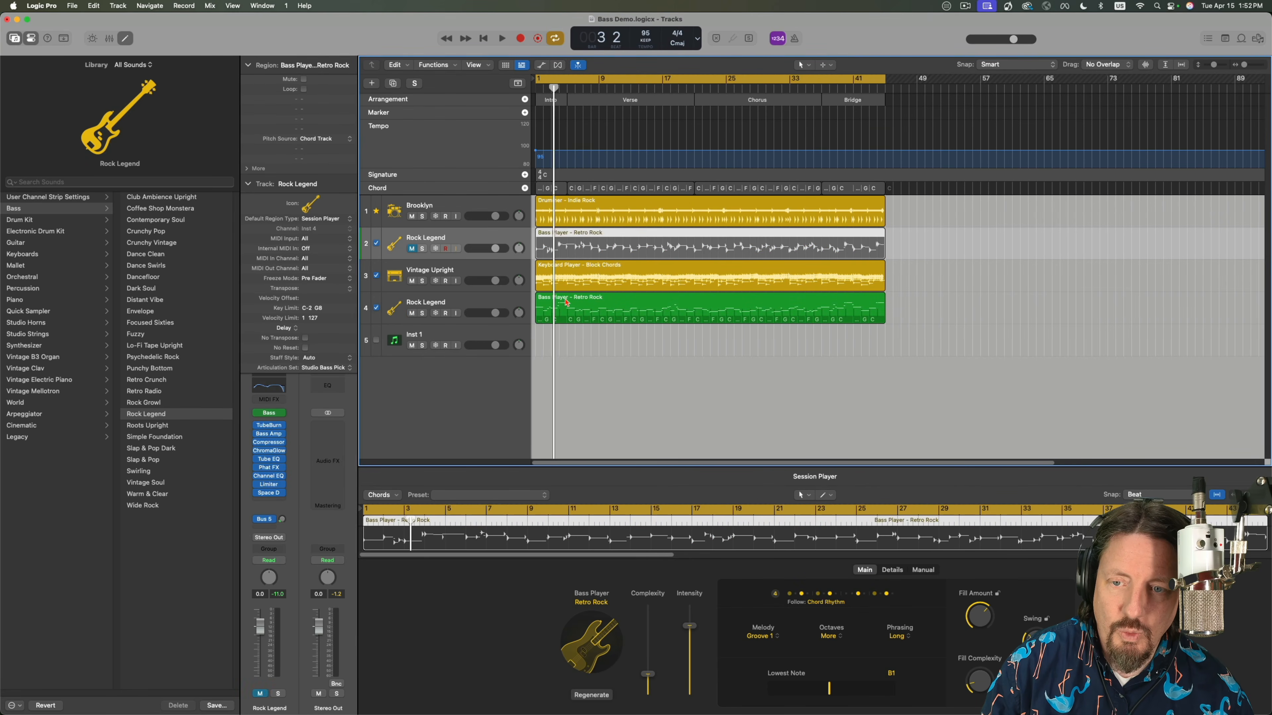
pyautogui.click(566, 303)
pyautogui.moveTo(688, 468); pyautogui.dragTo(688, 298)
pyautogui.scroll(5, 709, 451)
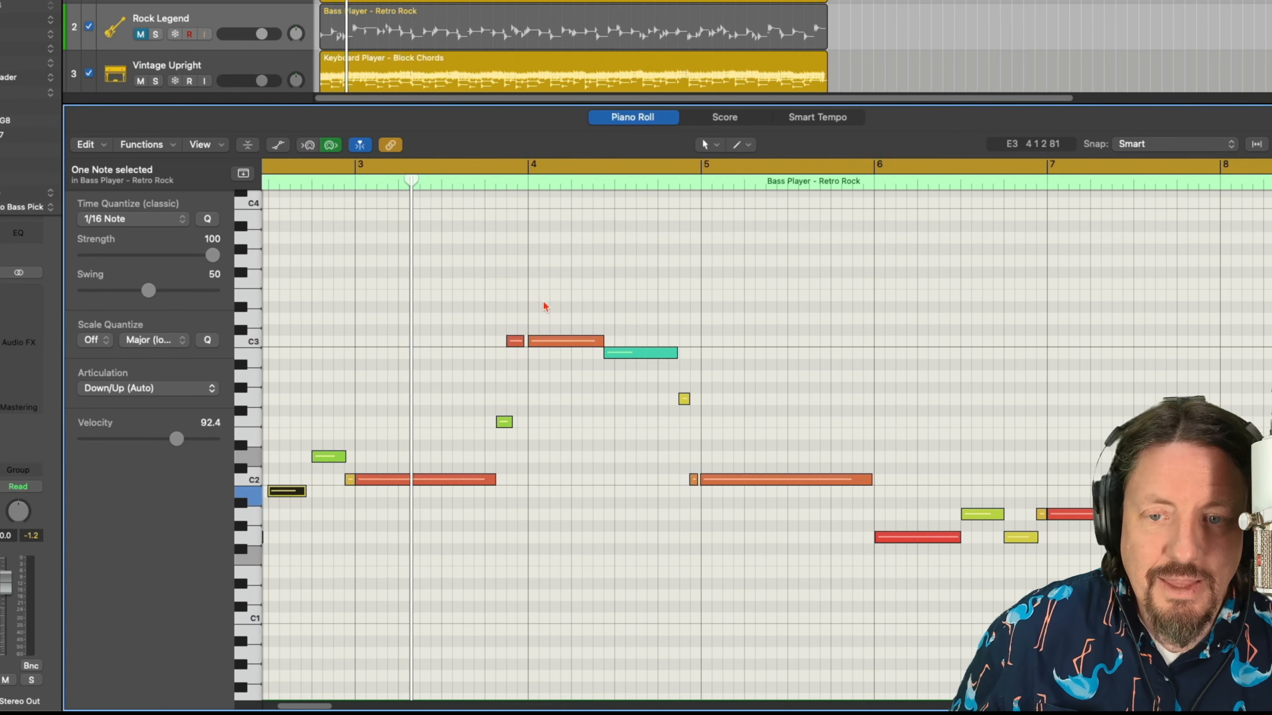
# Check the articulation of the region's first note, D2, and view the available choices without changing it.
pyautogui.hscroll(-8, 690, 436)
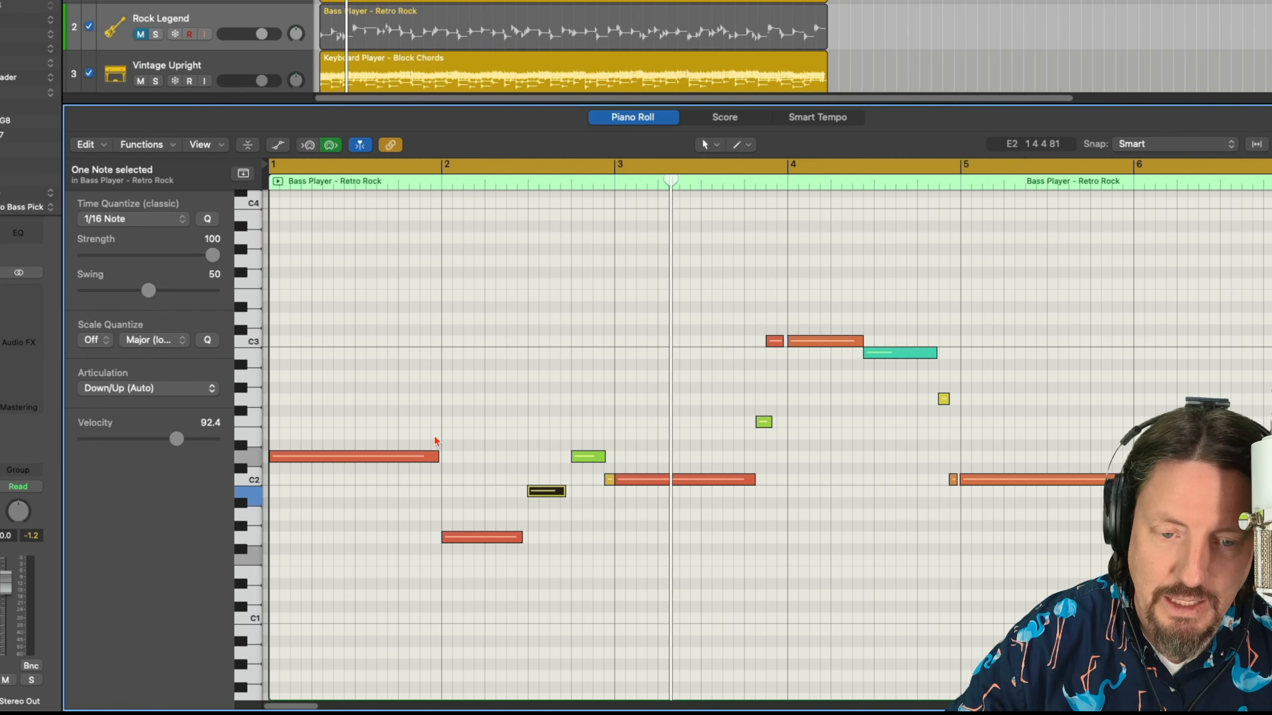
pyautogui.click(314, 457)
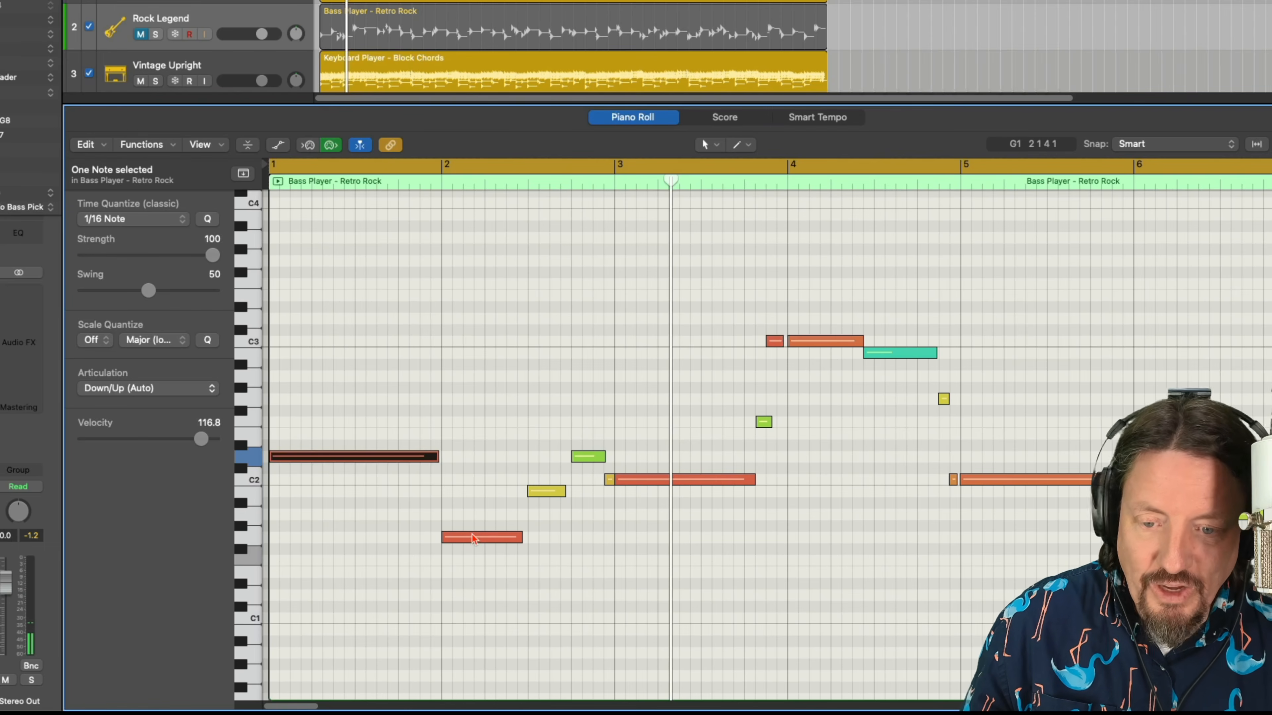
pyautogui.click(115, 394)
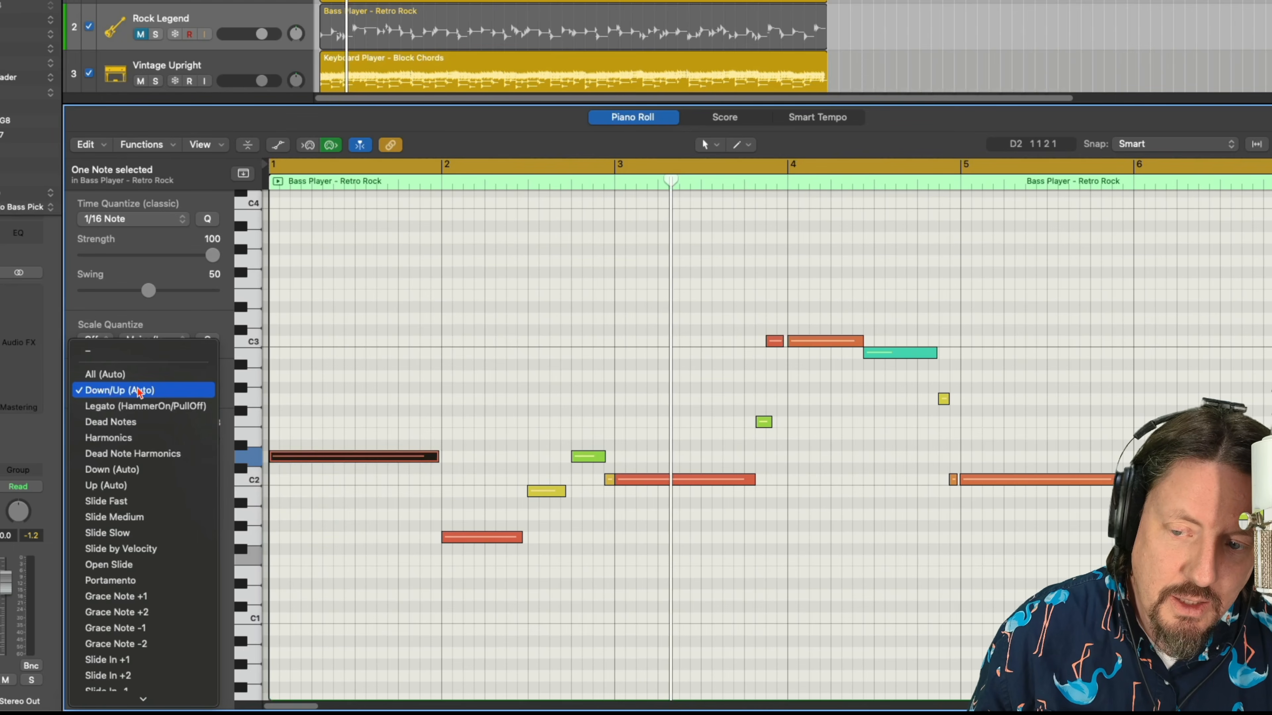
pyautogui.click(339, 393)
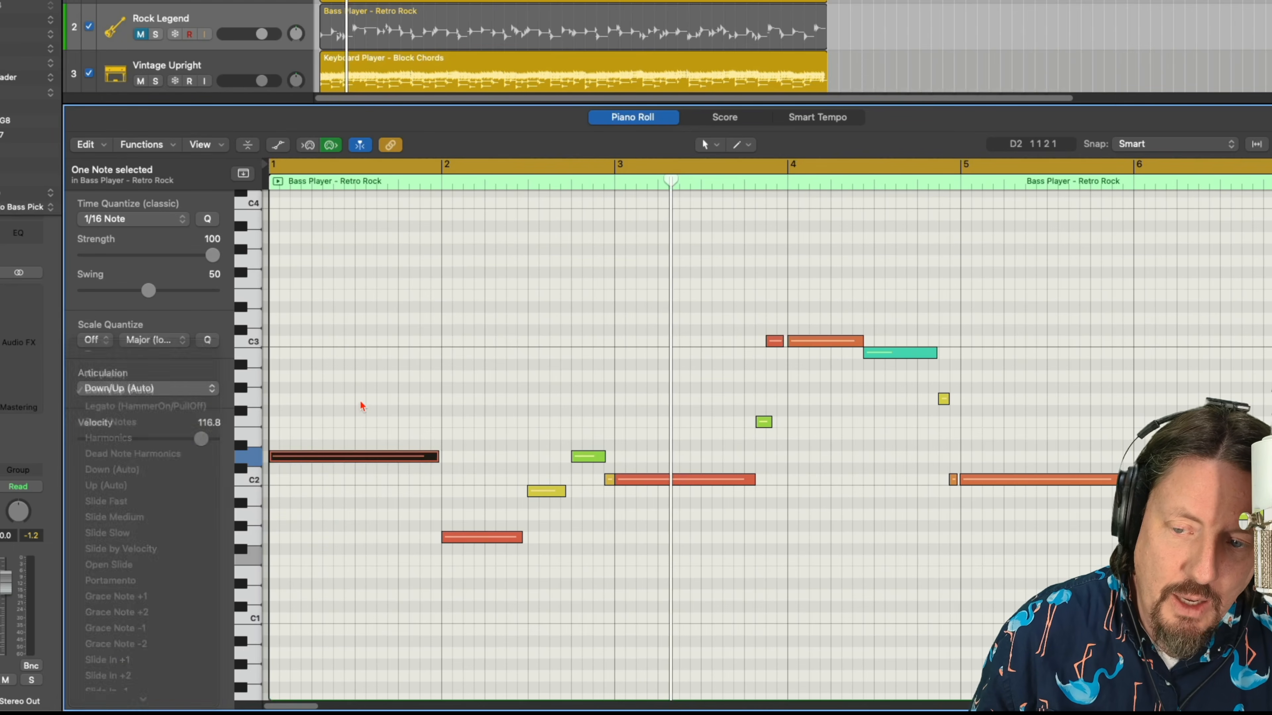
# Check the articulations of the notes in bar 2, keeping Slide by Velocity on the short C2 note before bar 3.
pyautogui.click(489, 540)
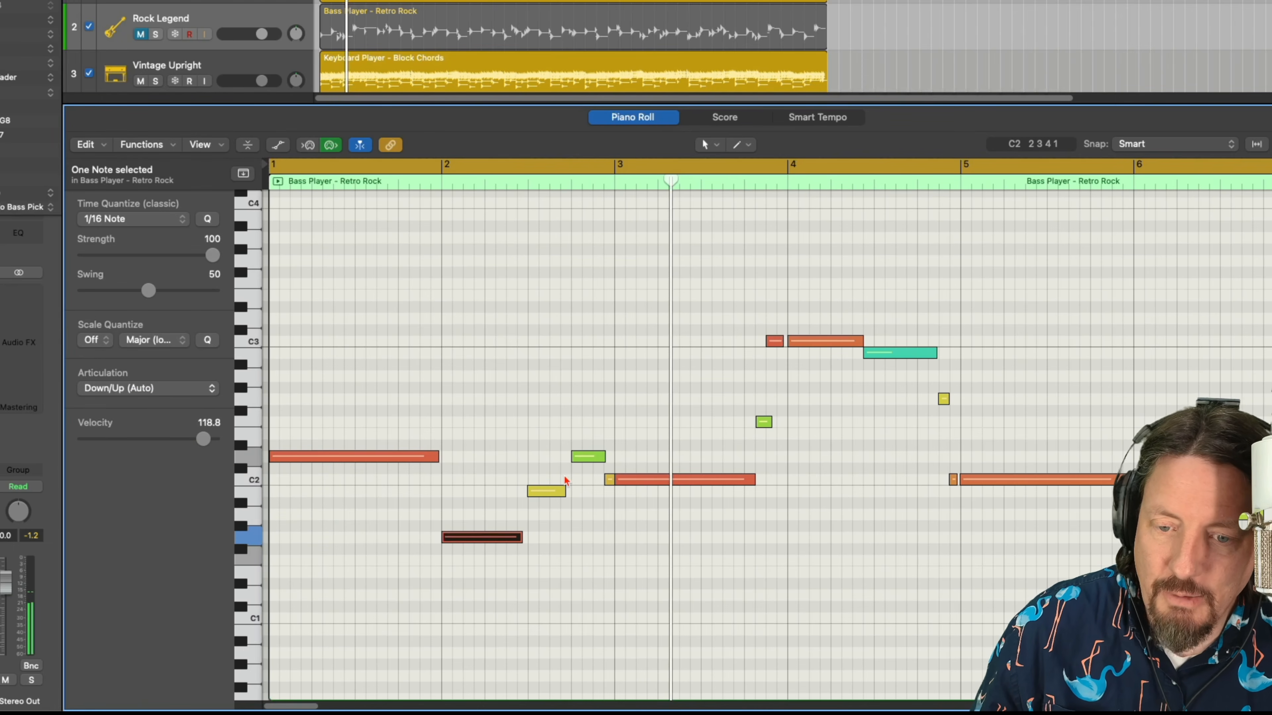
pyautogui.click(559, 491)
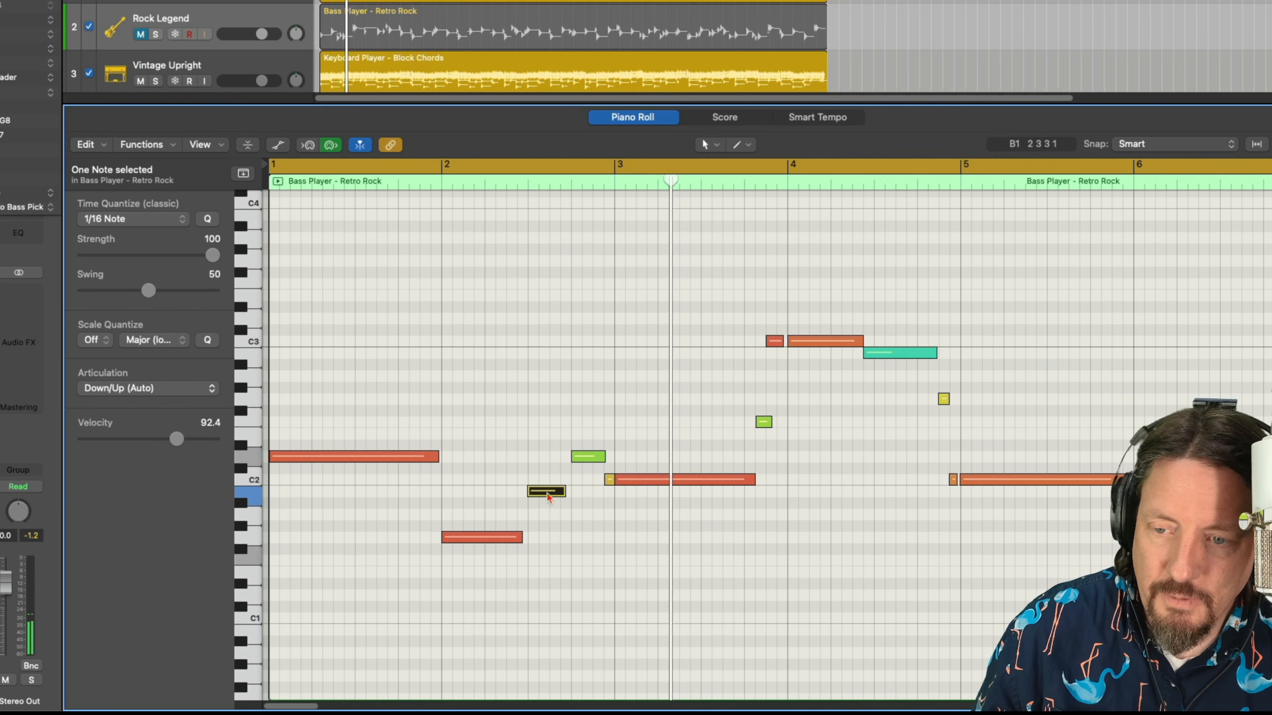
pyautogui.click(587, 457)
pyautogui.click(609, 481)
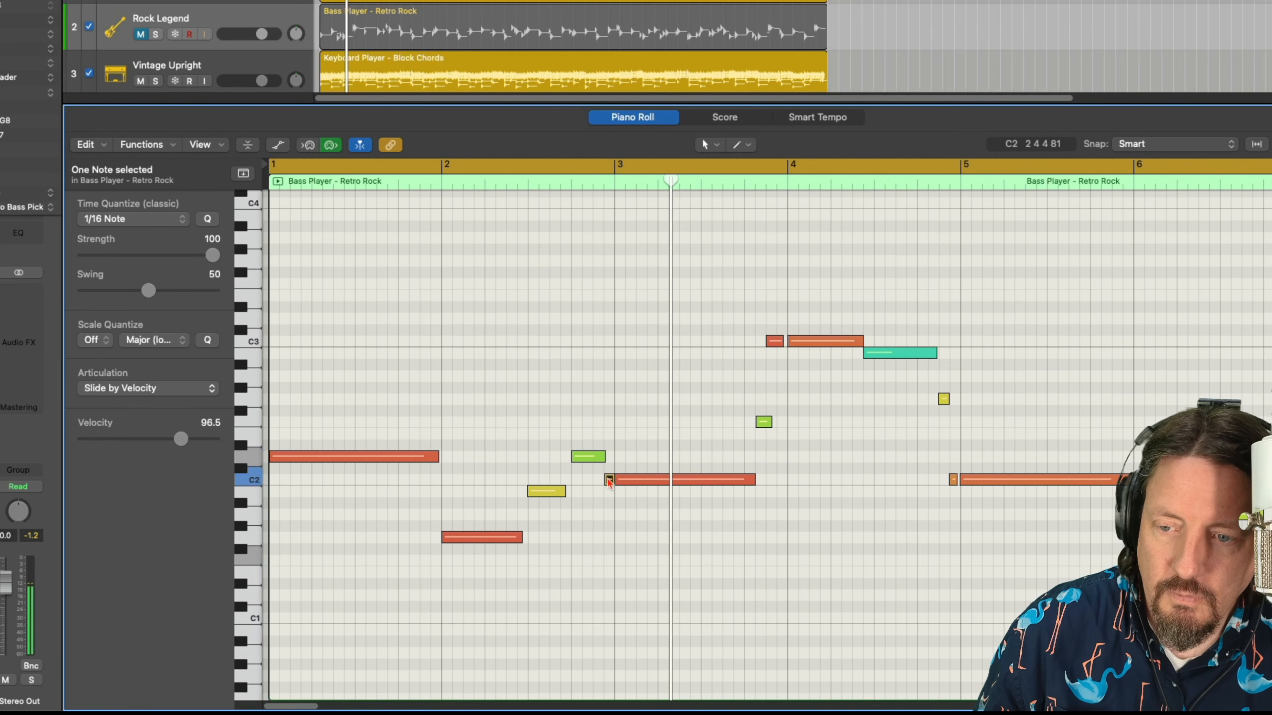
pyautogui.click(161, 395)
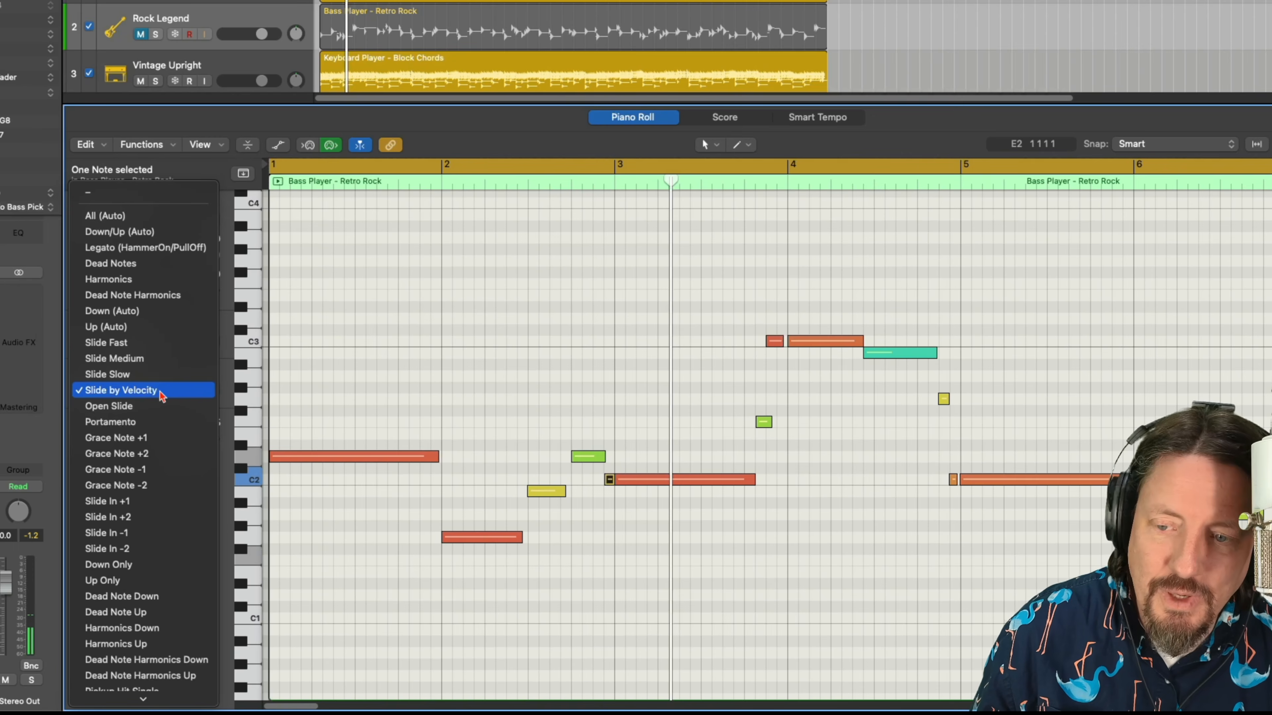
pyautogui.click(135, 396)
# Check the articulation of each note from the long C2 in bar 3 through the long C2 in bar 5.
pyautogui.click(706, 480)
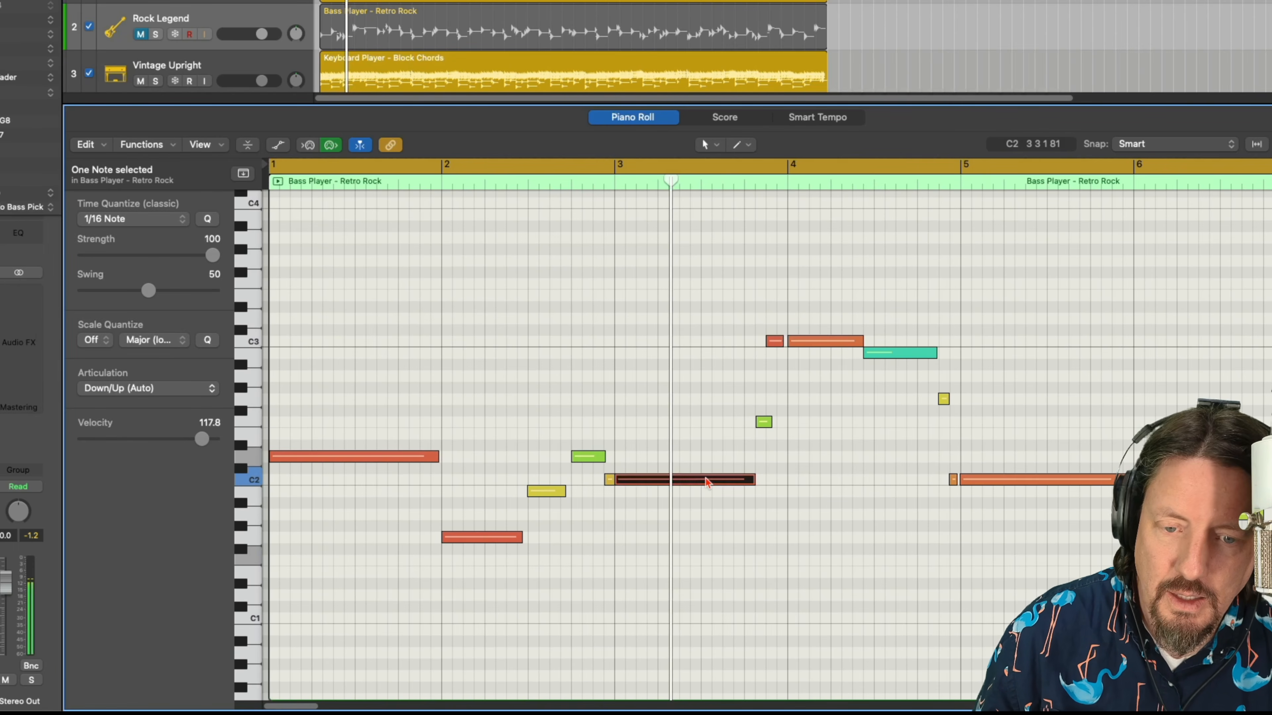
pyautogui.click(764, 422)
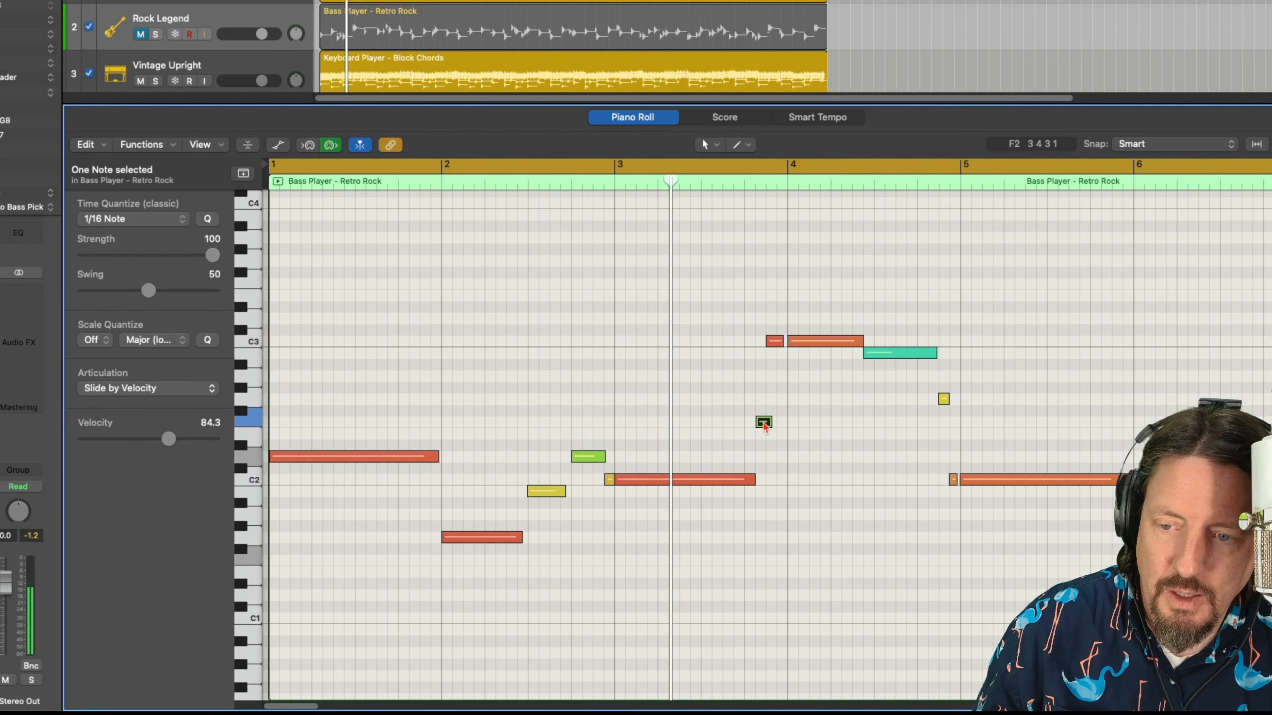
pyautogui.click(777, 342)
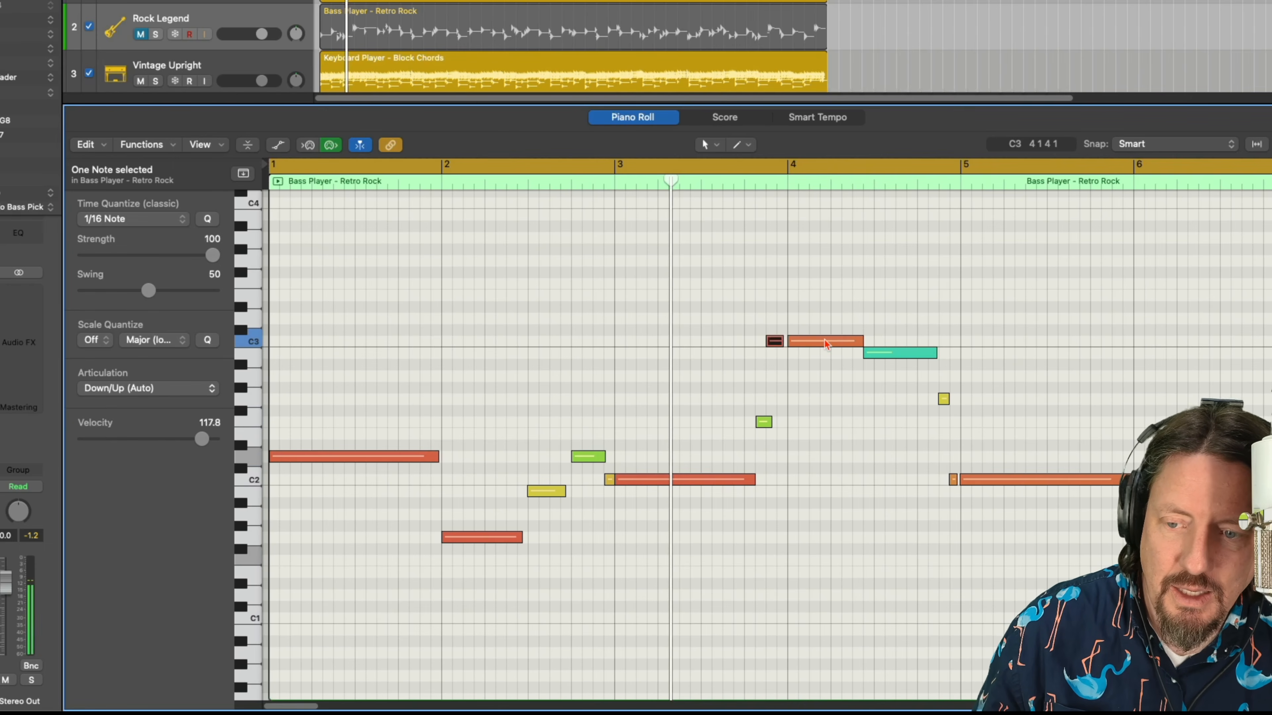
pyautogui.click(827, 342)
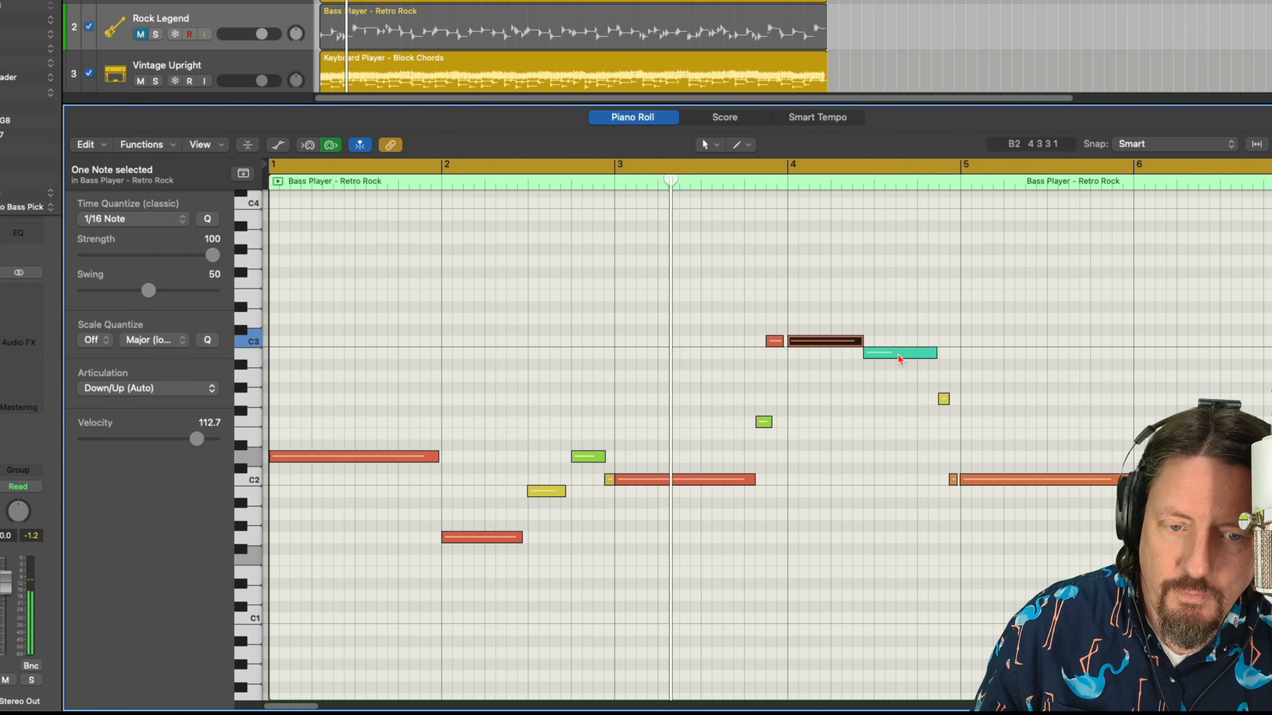
pyautogui.click(908, 353)
pyautogui.click(943, 399)
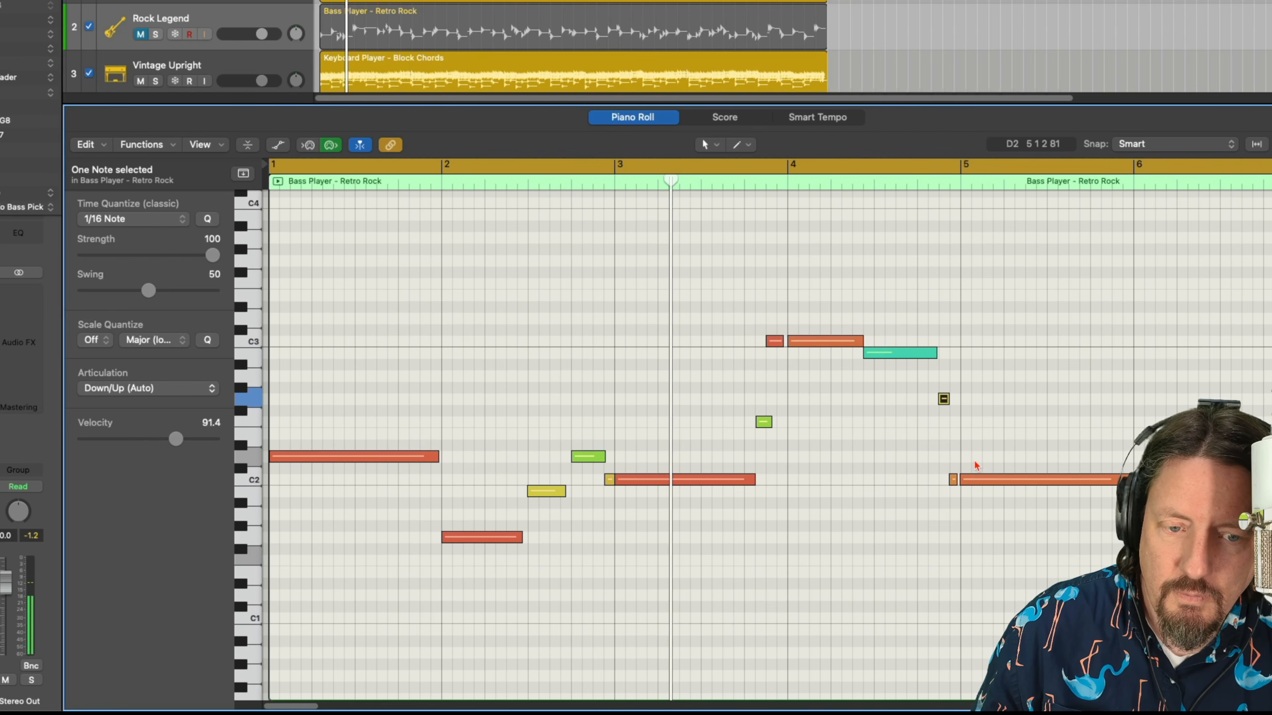
pyautogui.click(952, 479)
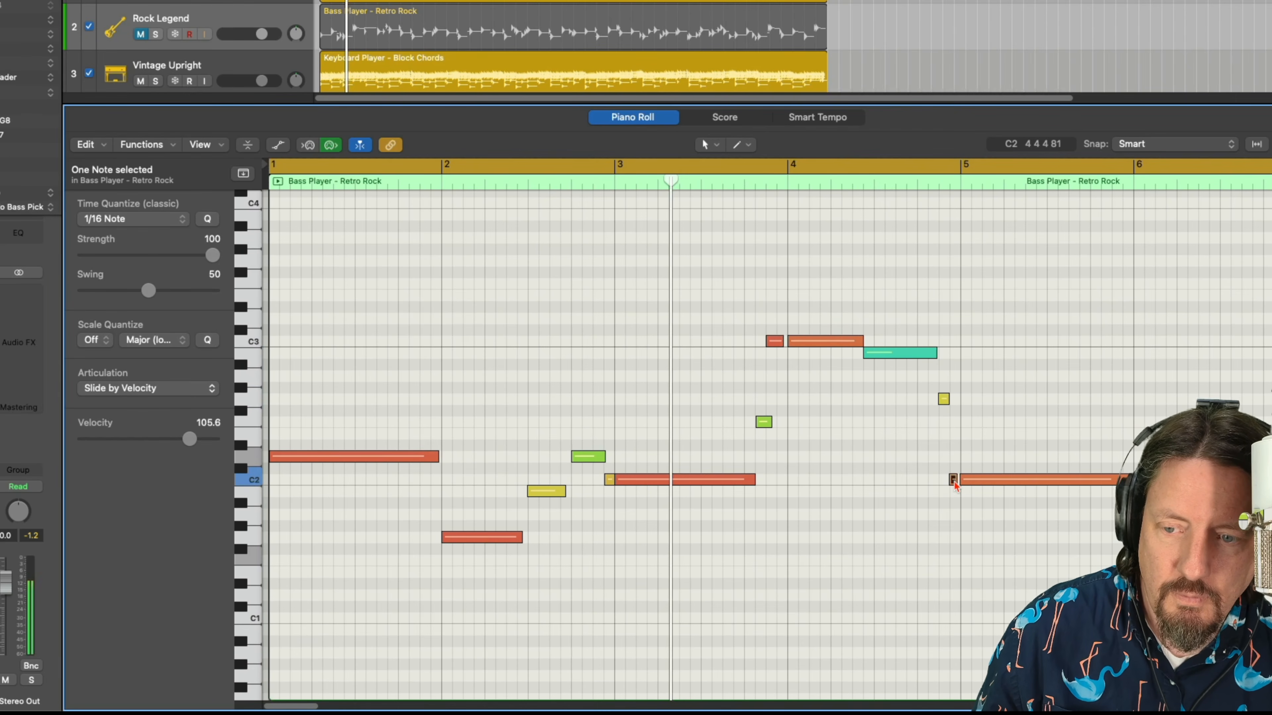
pyautogui.click(989, 480)
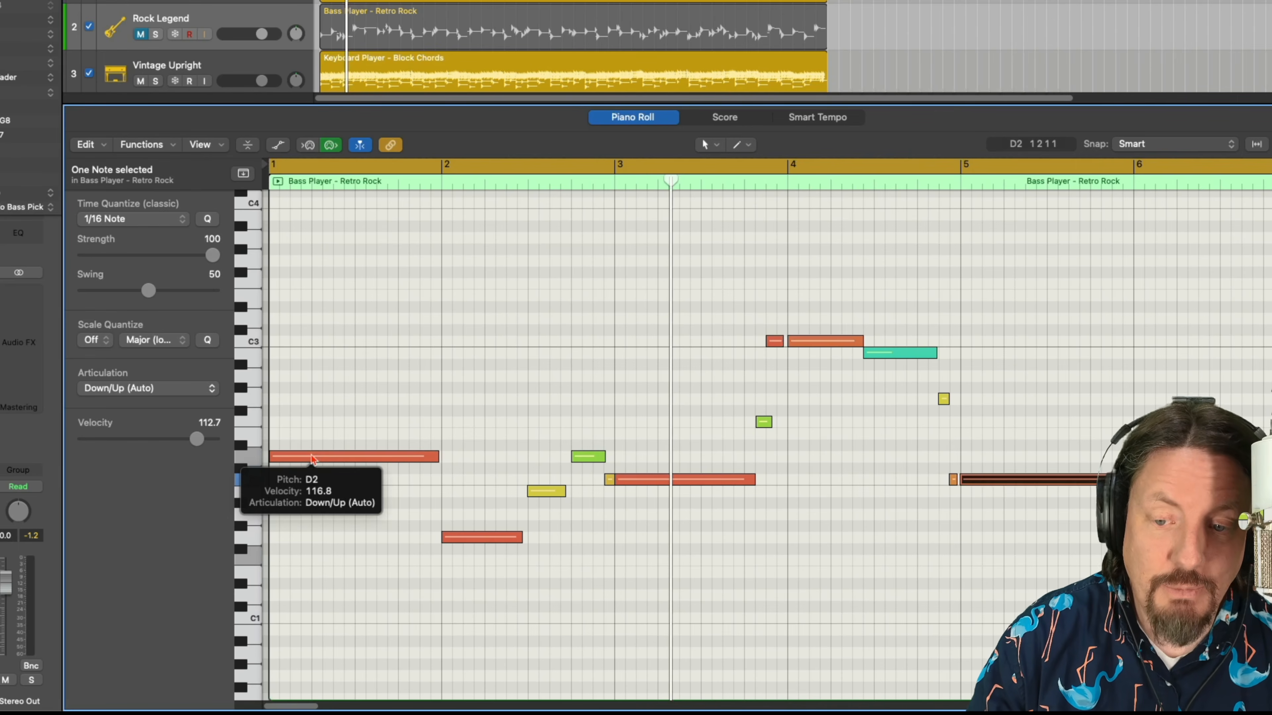
# Review the full articulation list for the first D2 note without choosing another one.
pyautogui.click(333, 460)
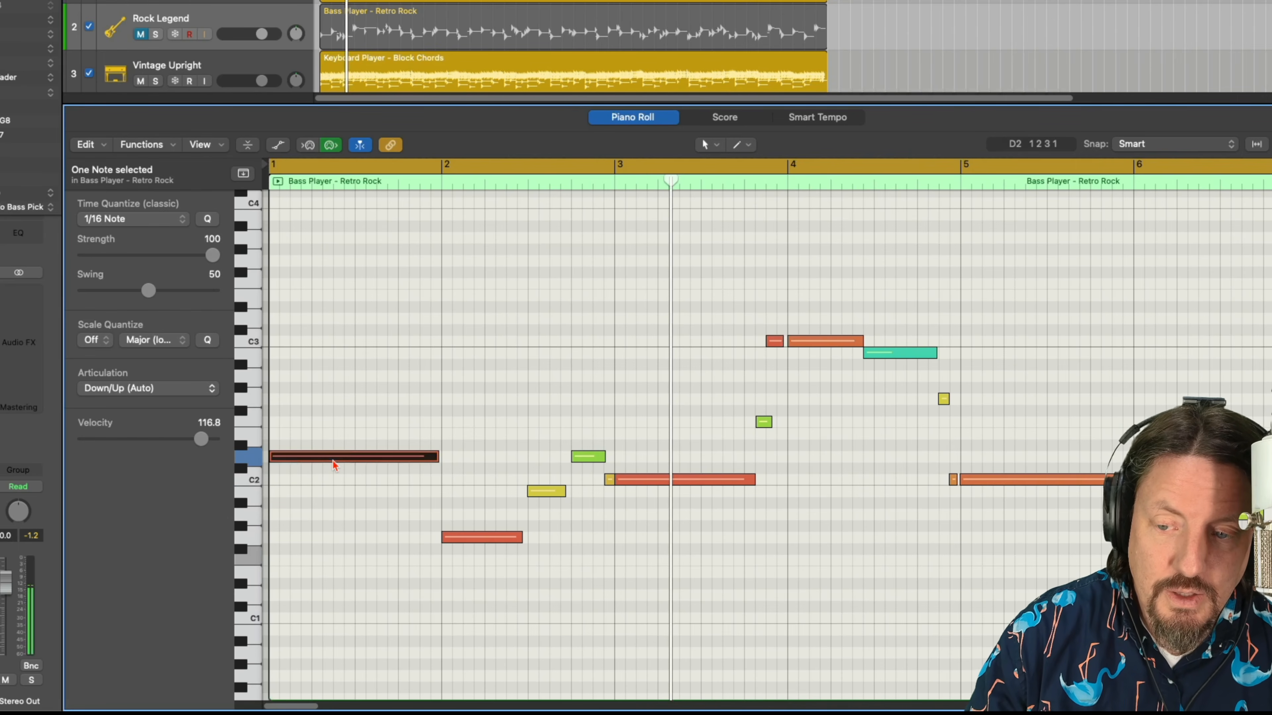
pyautogui.click(173, 394)
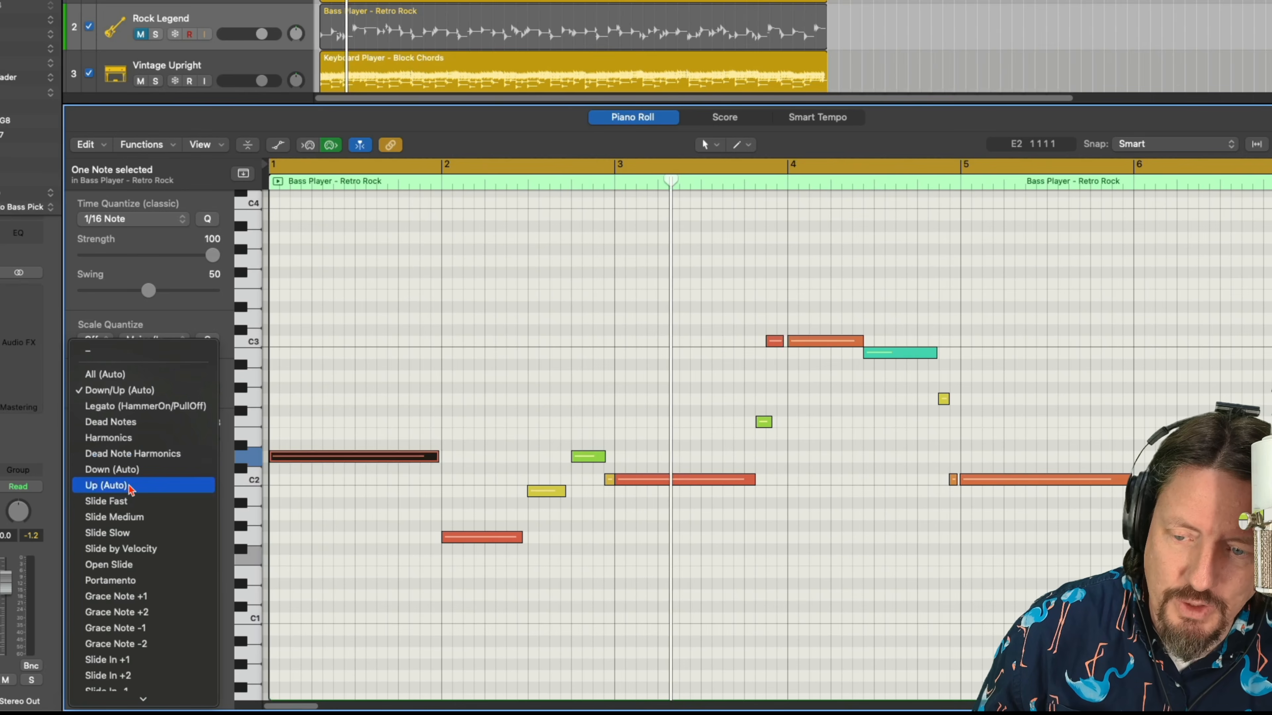
pyautogui.moveTo(121, 698)
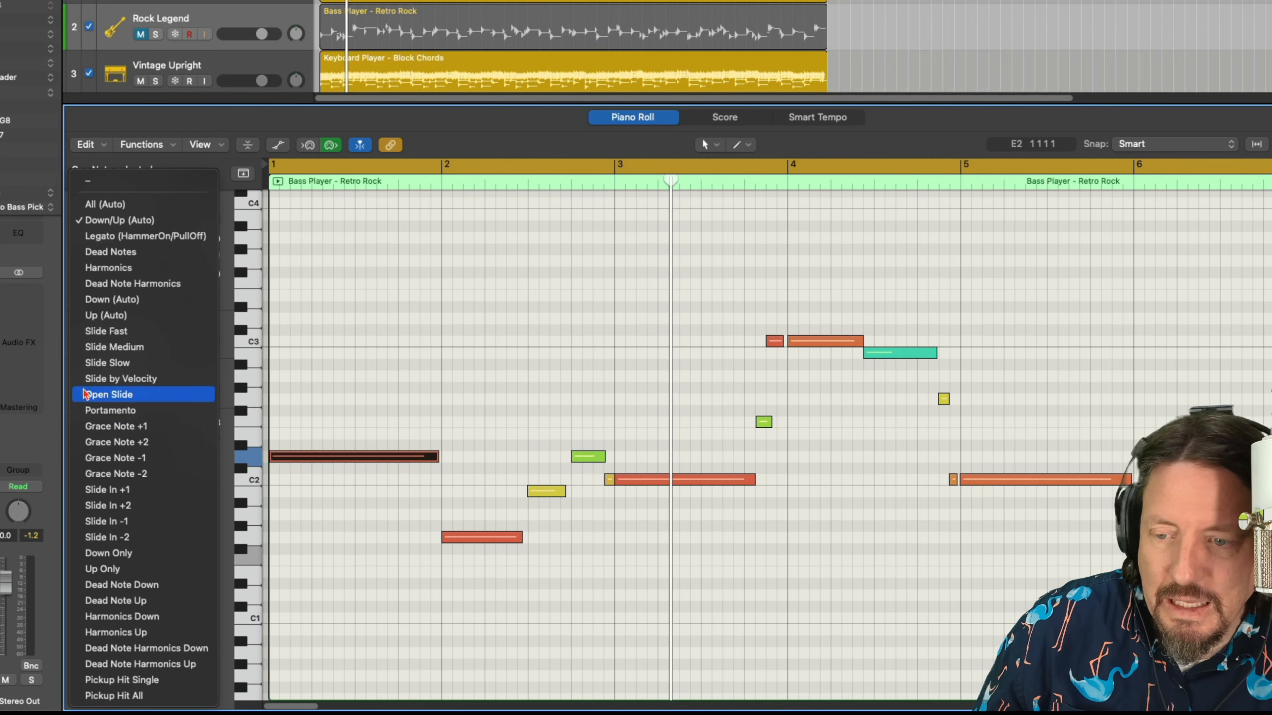
pyautogui.click(296, 382)
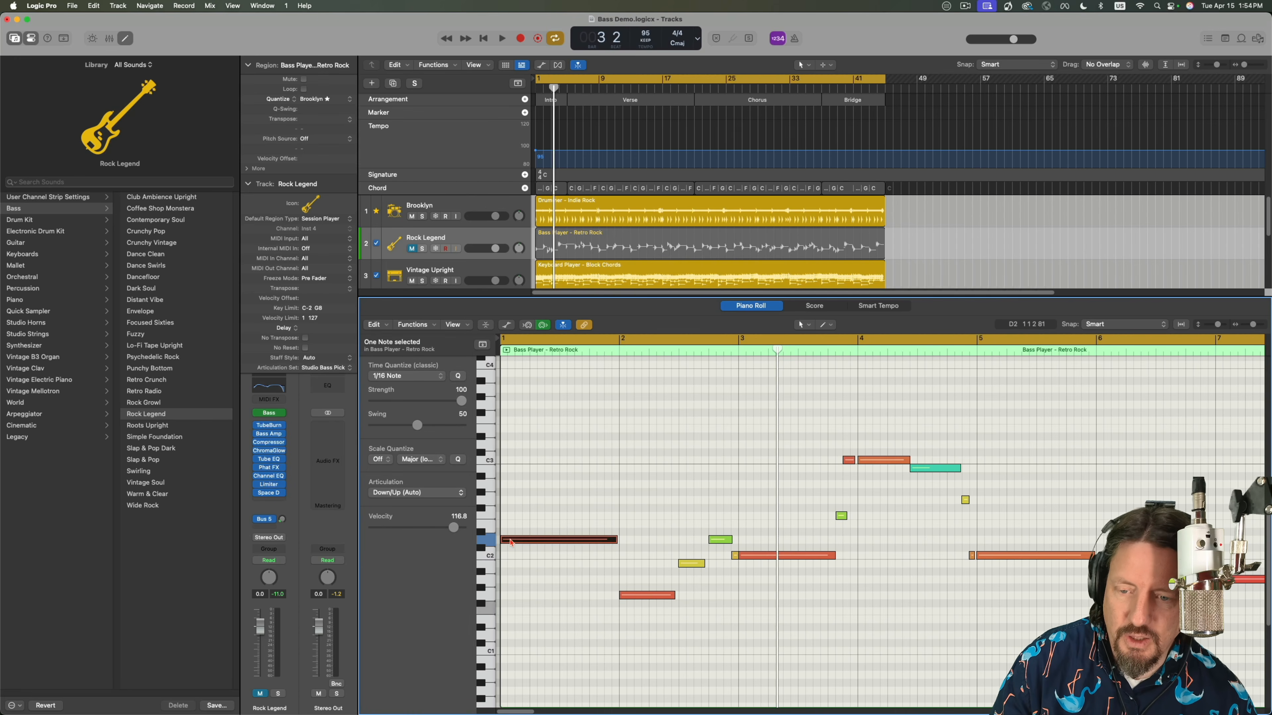
# Copy the first D2 note up to E2, set the copy's articulation to Harmonics, and compare it with the original.
pyautogui.moveTo(511, 541); pyautogui.dragTo(512, 528)
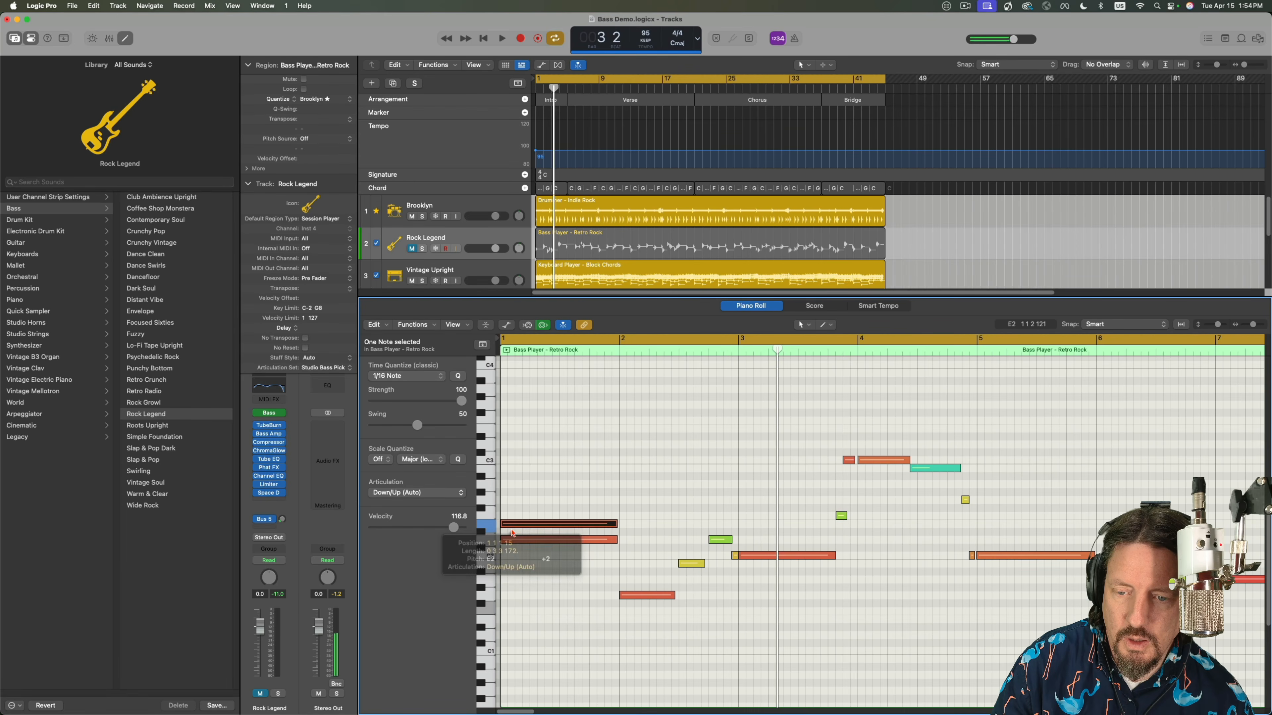
pyautogui.click(410, 493)
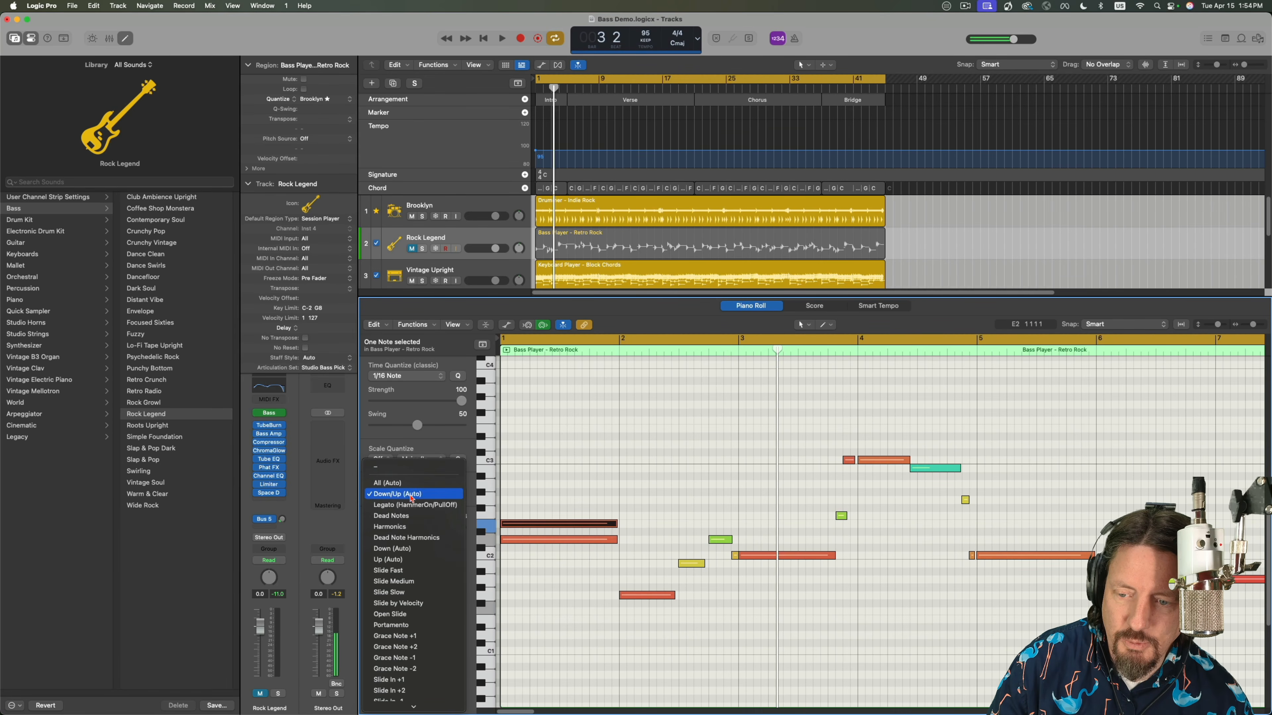
pyautogui.click(399, 527)
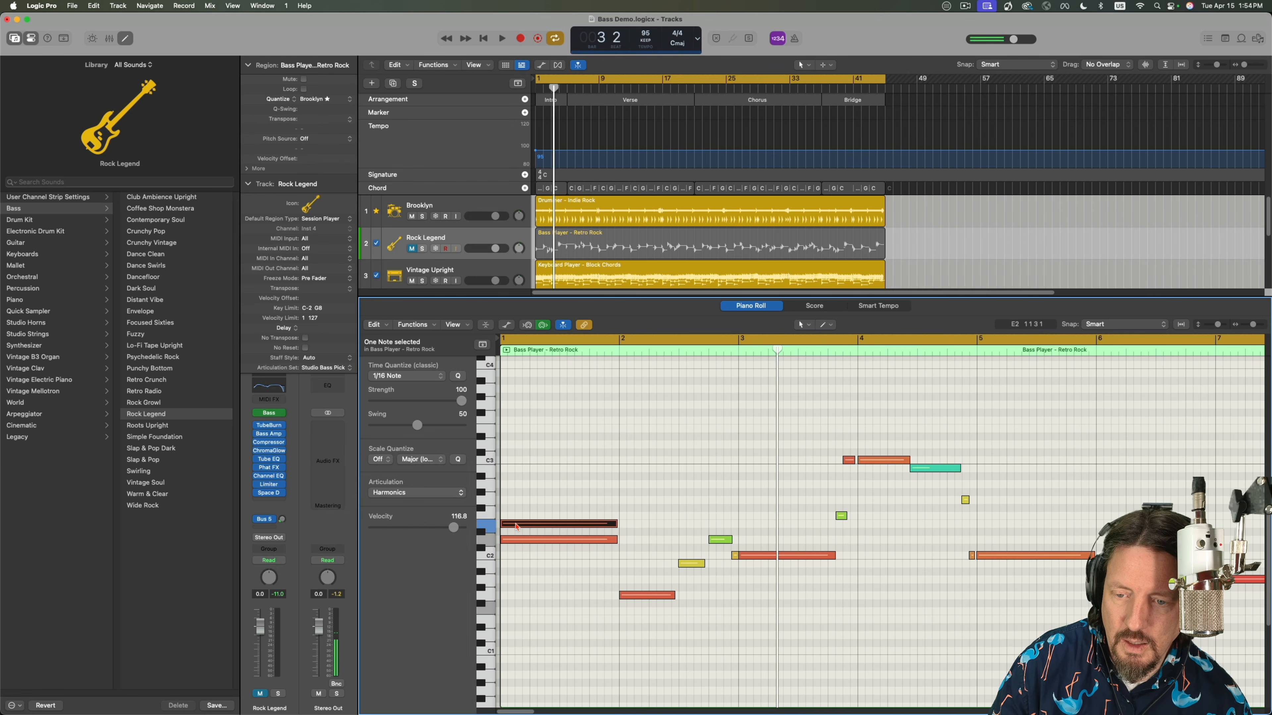
pyautogui.click(515, 541)
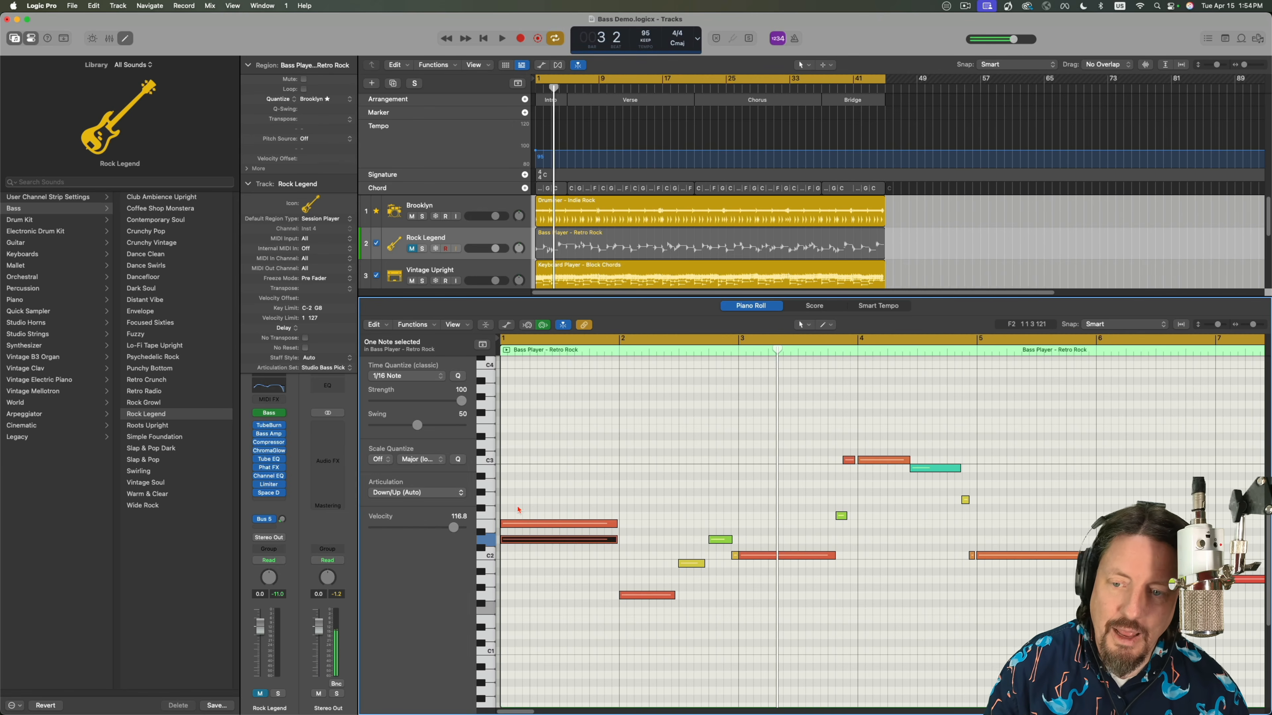
# Solo the fourth track, Rock Legend, and play the two stacked opening notes from the beginning twice.
pyautogui.scroll(-5, 562, 256)
pyautogui.scroll(3, 456, 252)
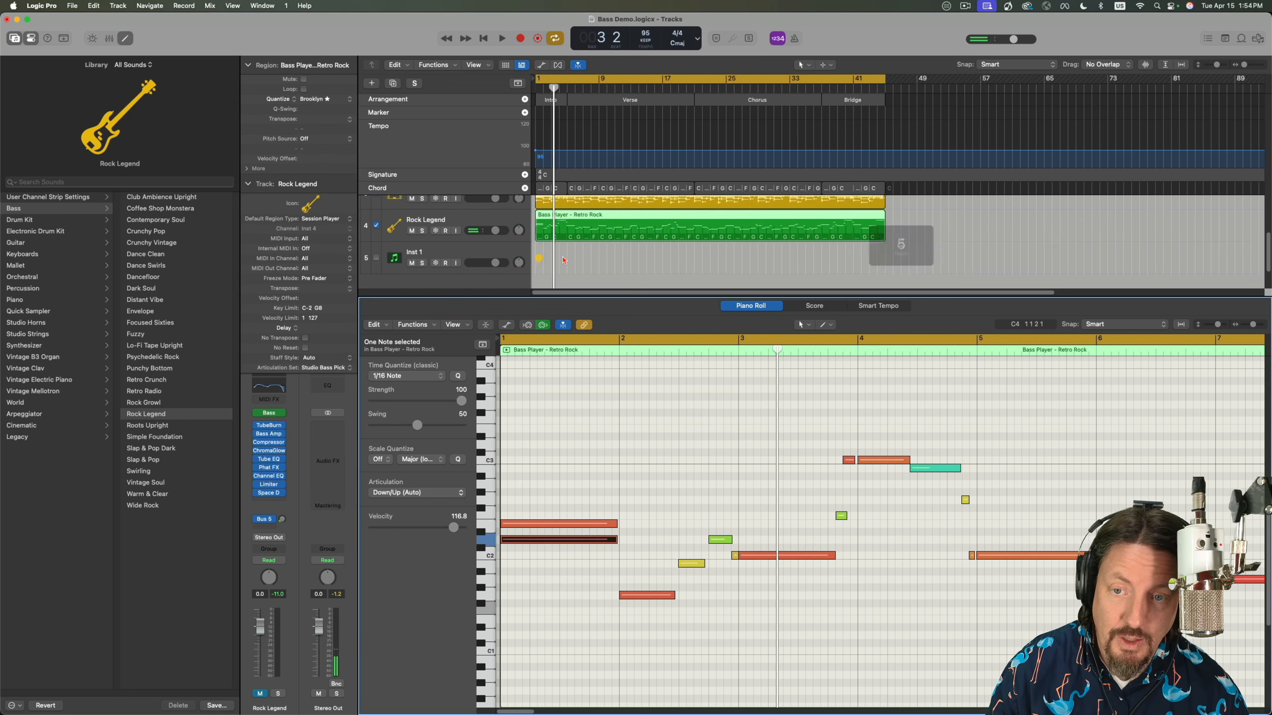
pyautogui.click(424, 270)
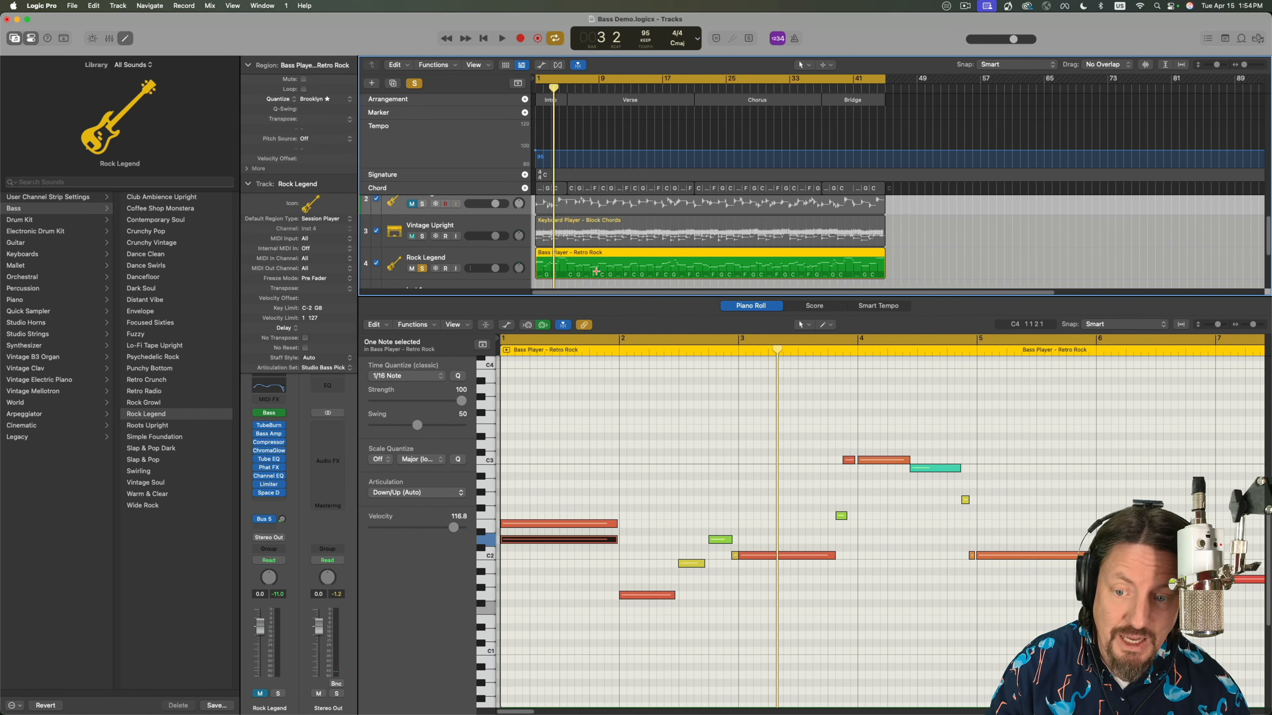
pyautogui.click(496, 353)
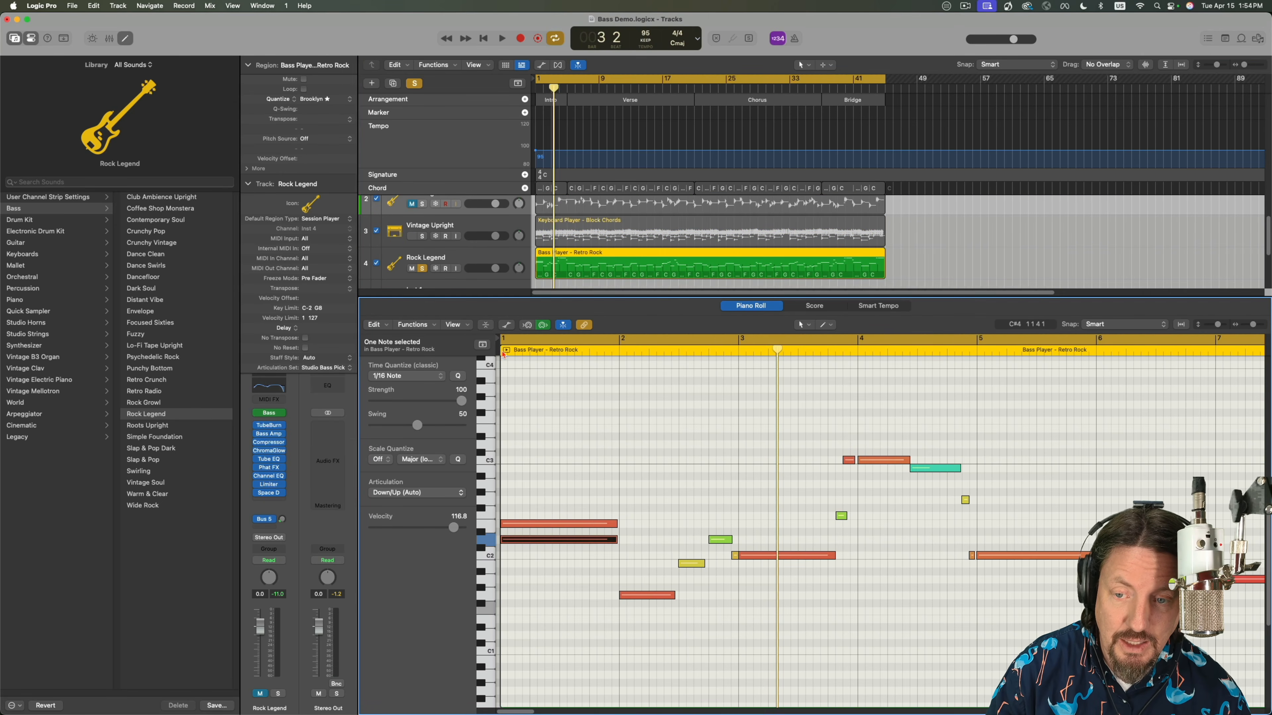
pyautogui.press('space')
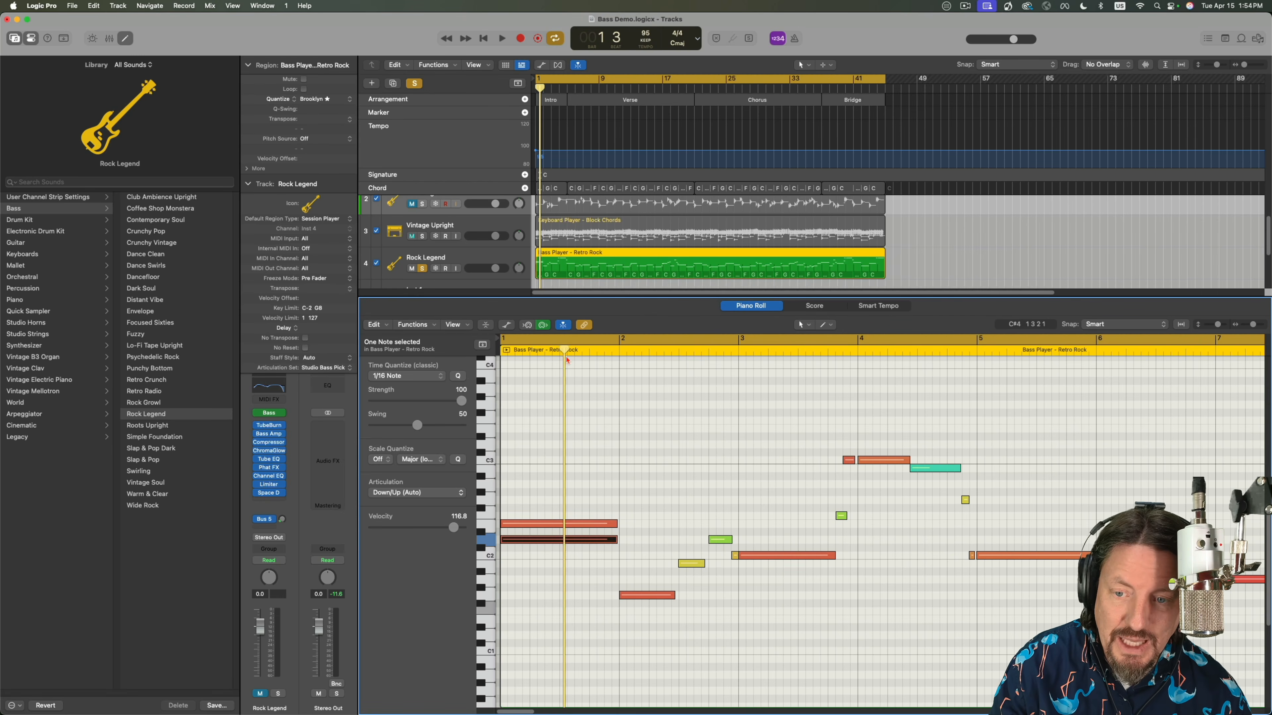
pyautogui.press('space')
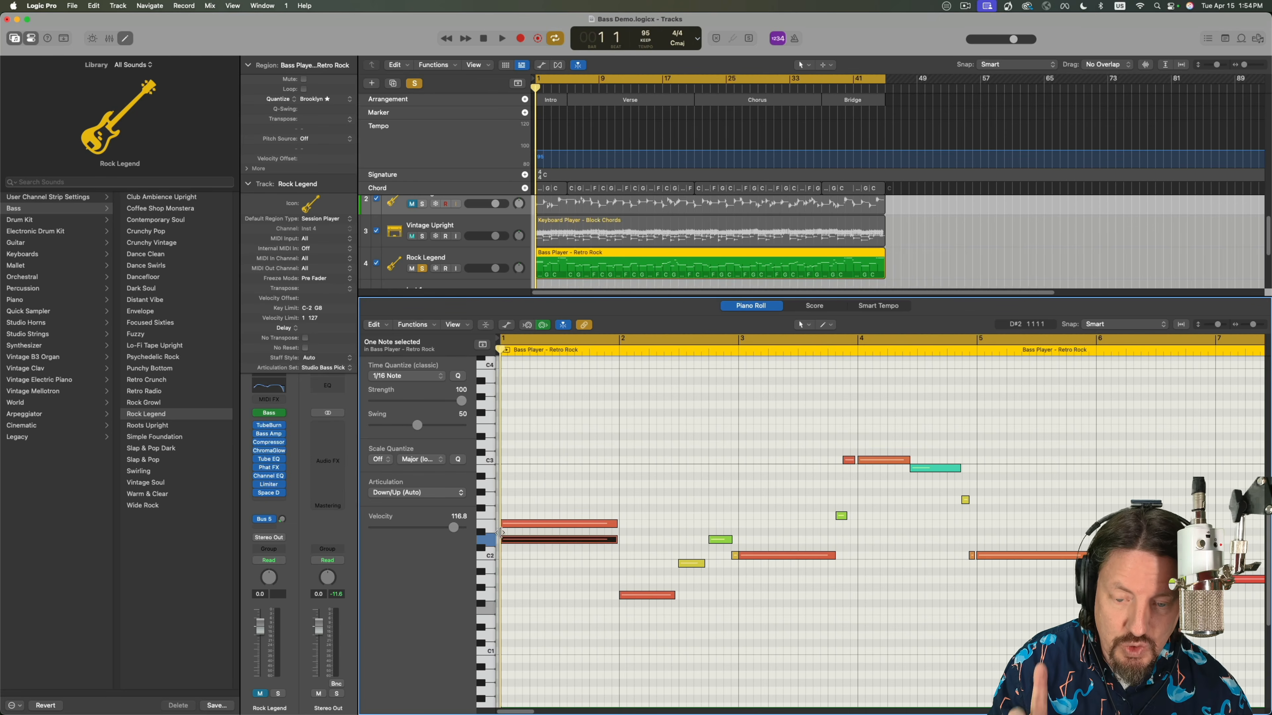
pyautogui.press('space')
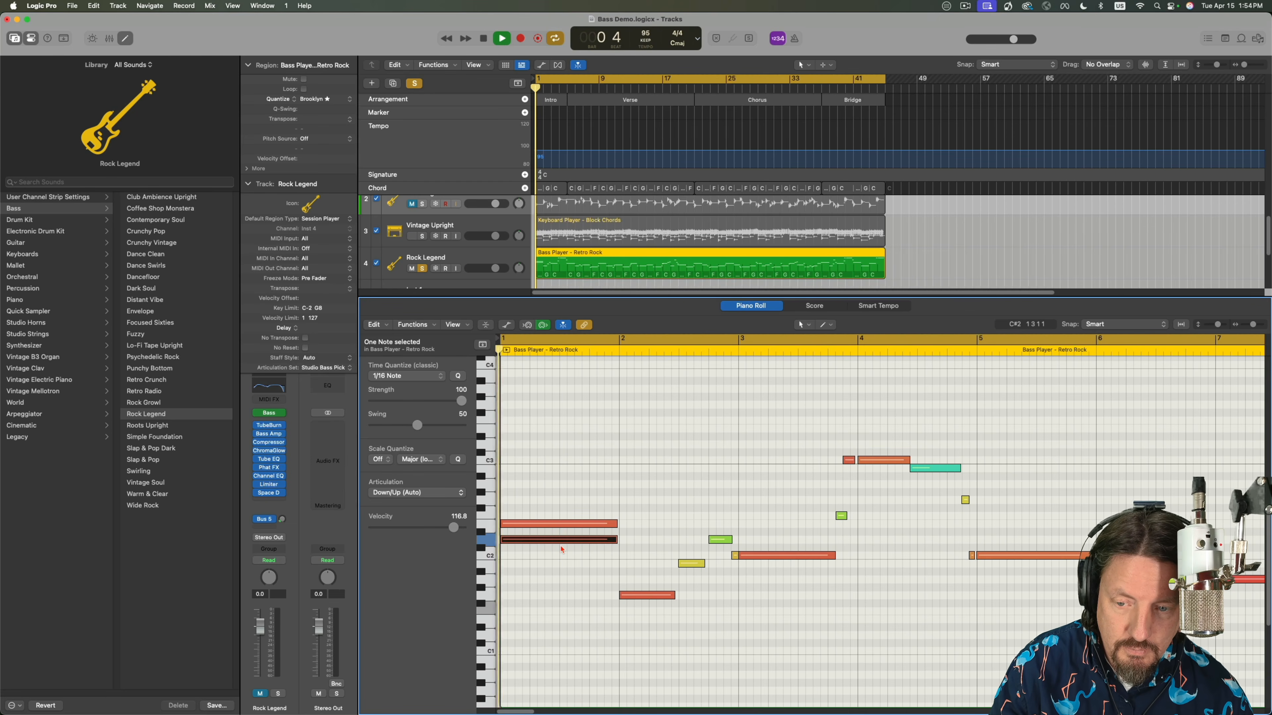
pyautogui.press('space')
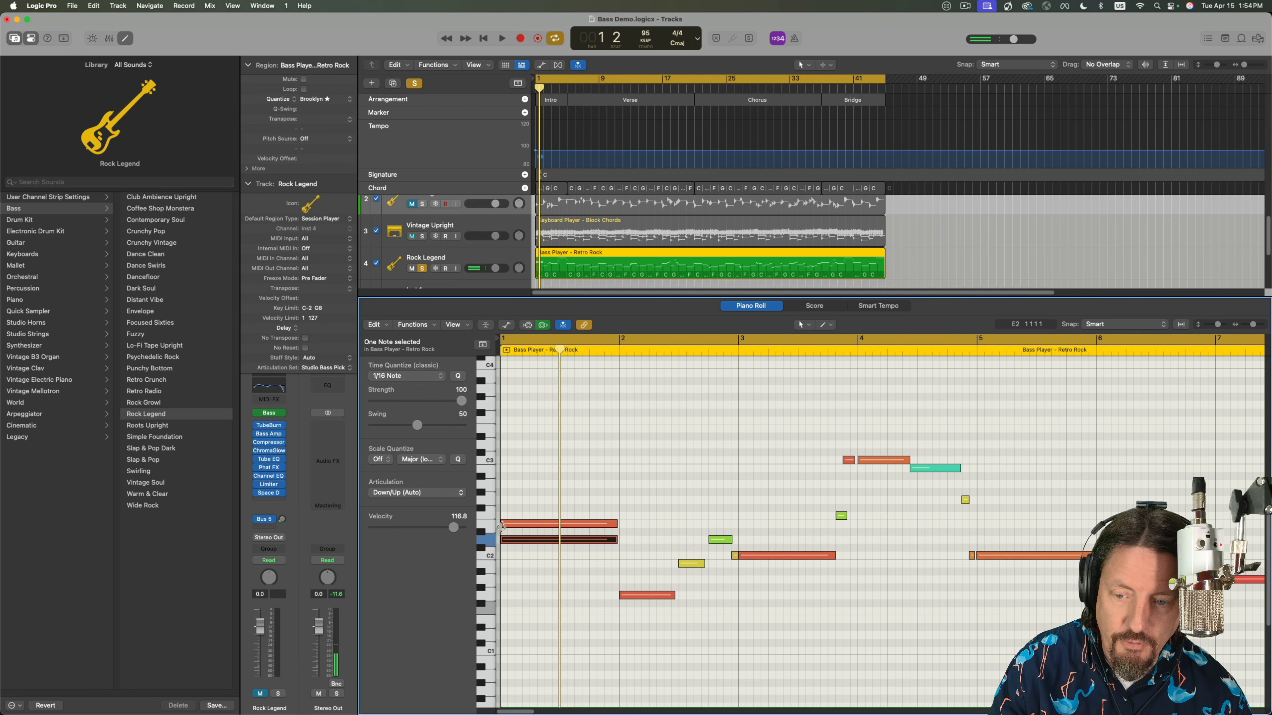
# Trim the start of the E2 Harmonics note so it begins slightly after the D2 note.
pyautogui.click(507, 525)
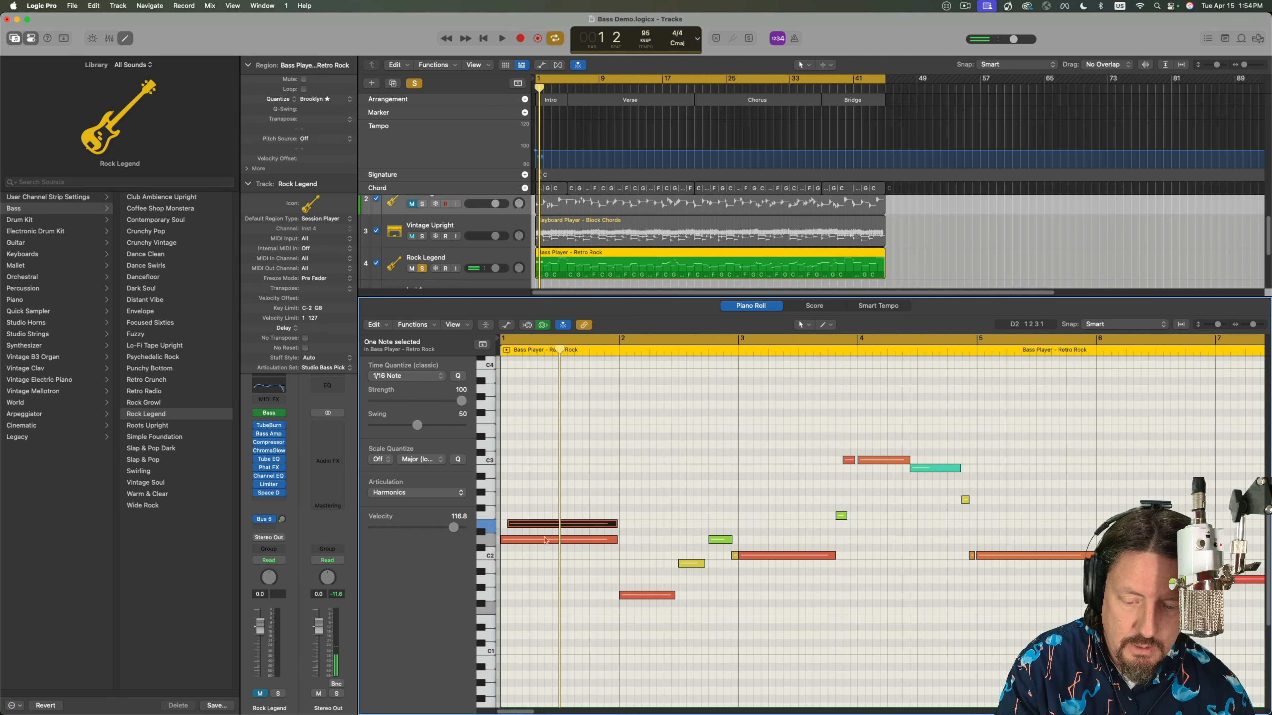
# Play the offset D2 and E2 Harmonics notes from the beginning.
pyautogui.press('Return')
pyautogui.press('space')
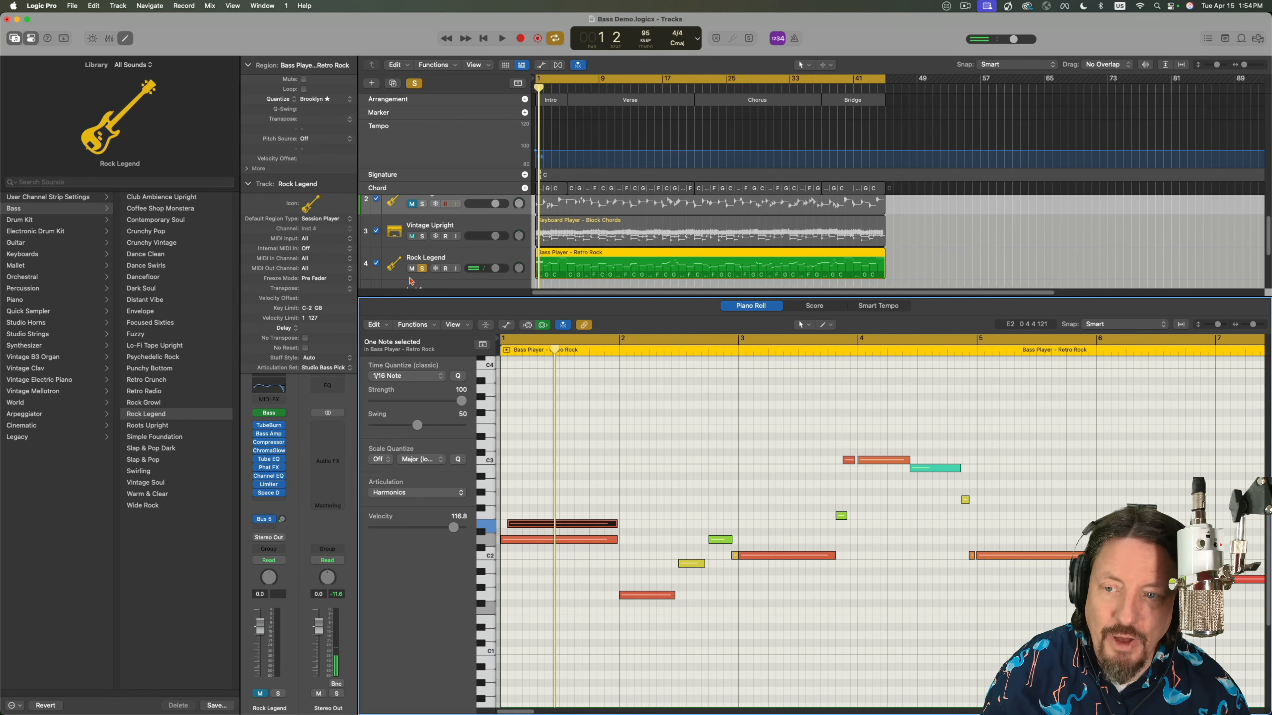
# Open the fourth track's Studio Bass instrument and set Voice Mode to Polyphonic in its details.
pyautogui.scroll(-1, 461, 256)
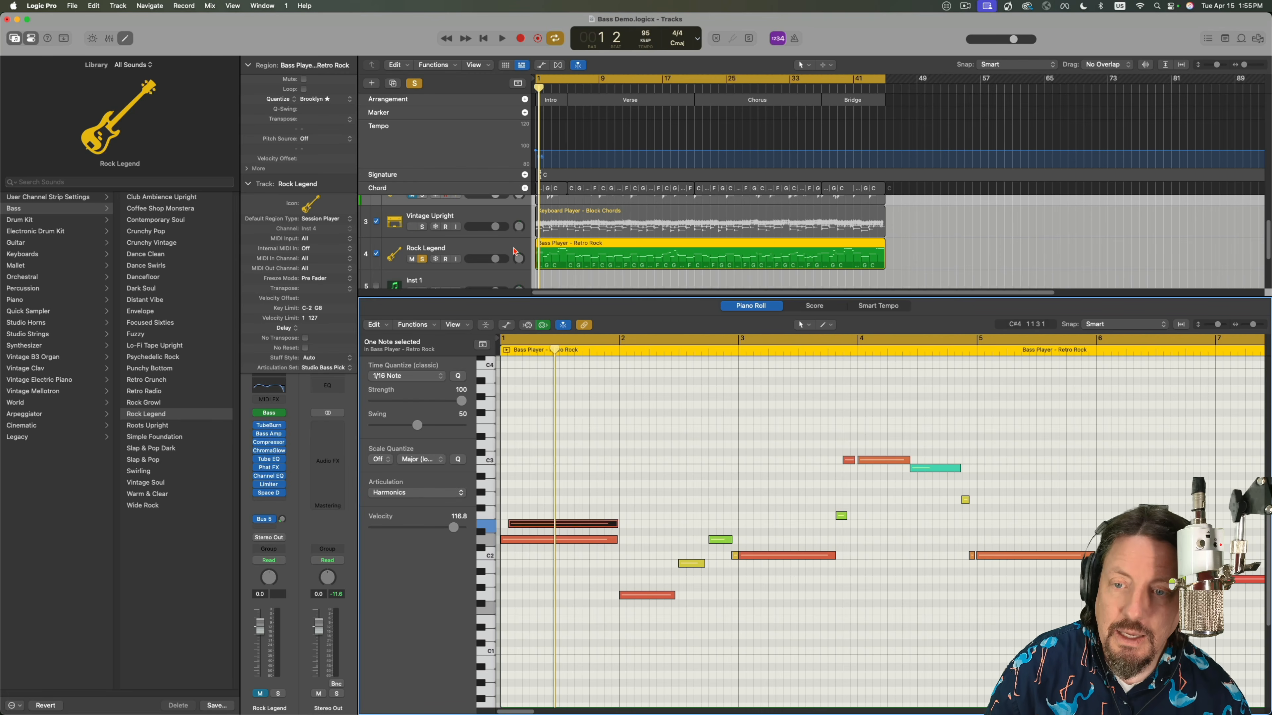
pyautogui.scroll(-2, 478, 235)
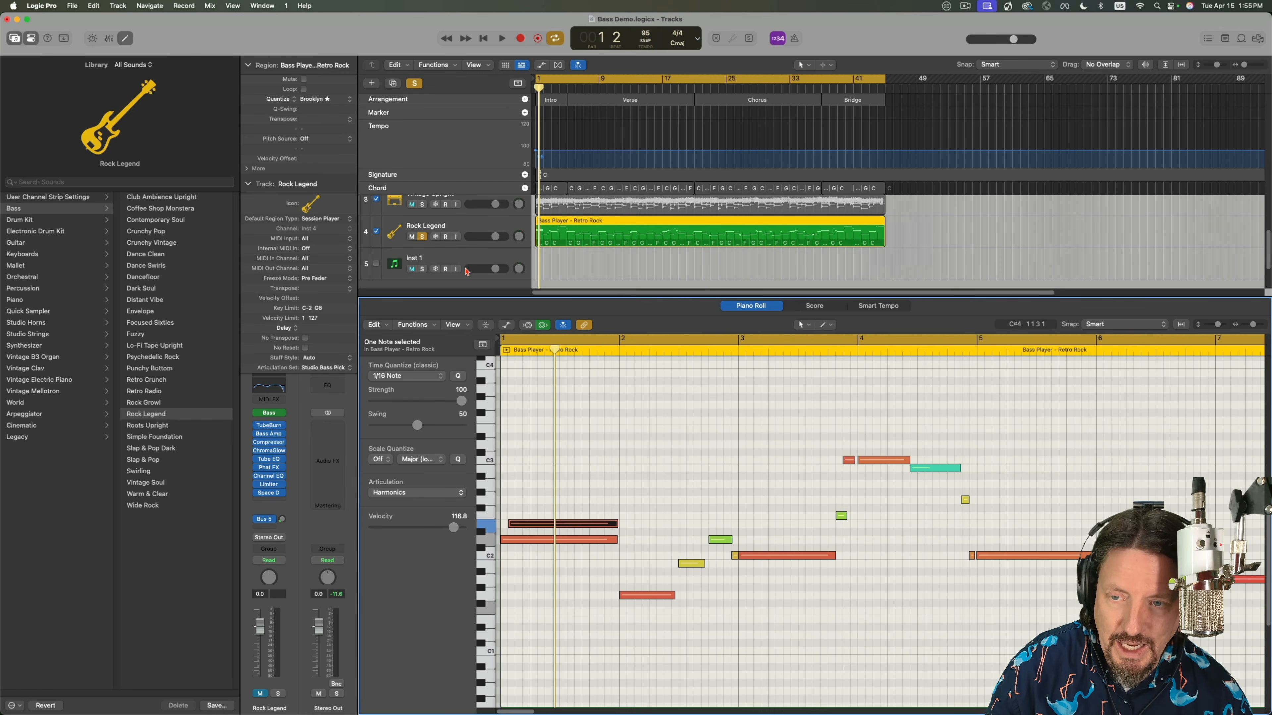
pyautogui.click(464, 260)
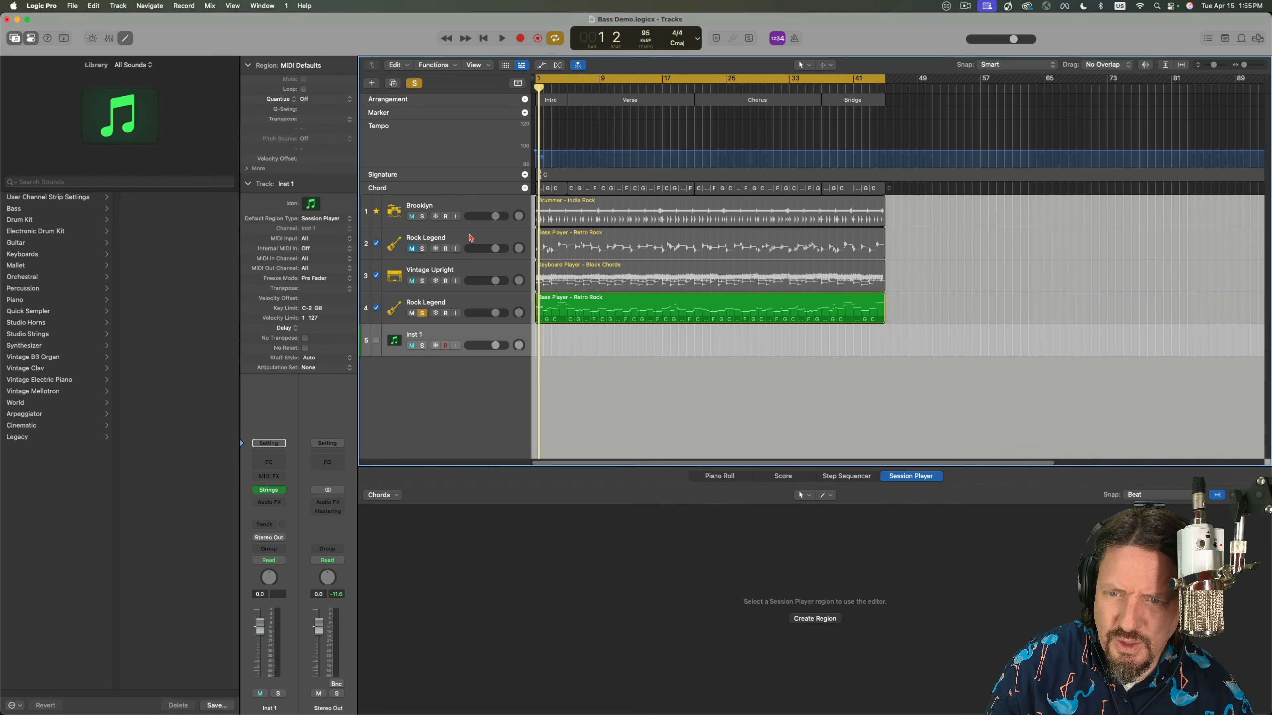
pyautogui.click(449, 301)
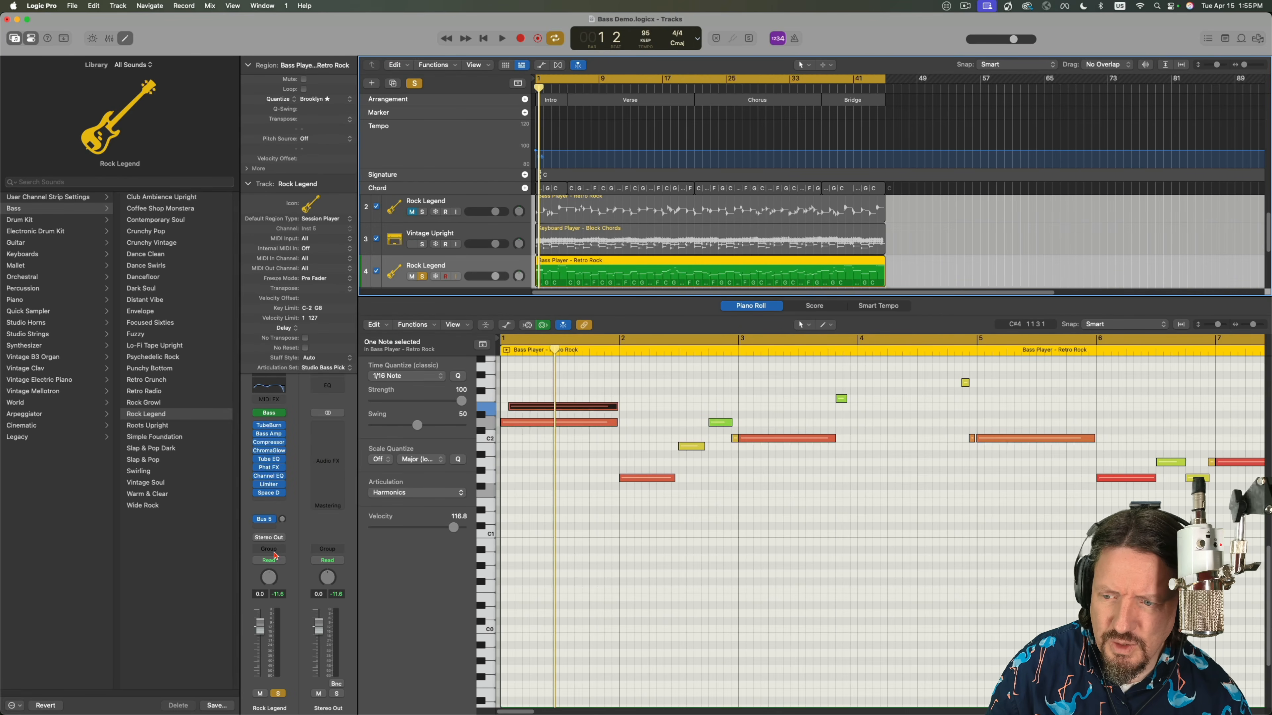
pyautogui.click(277, 420)
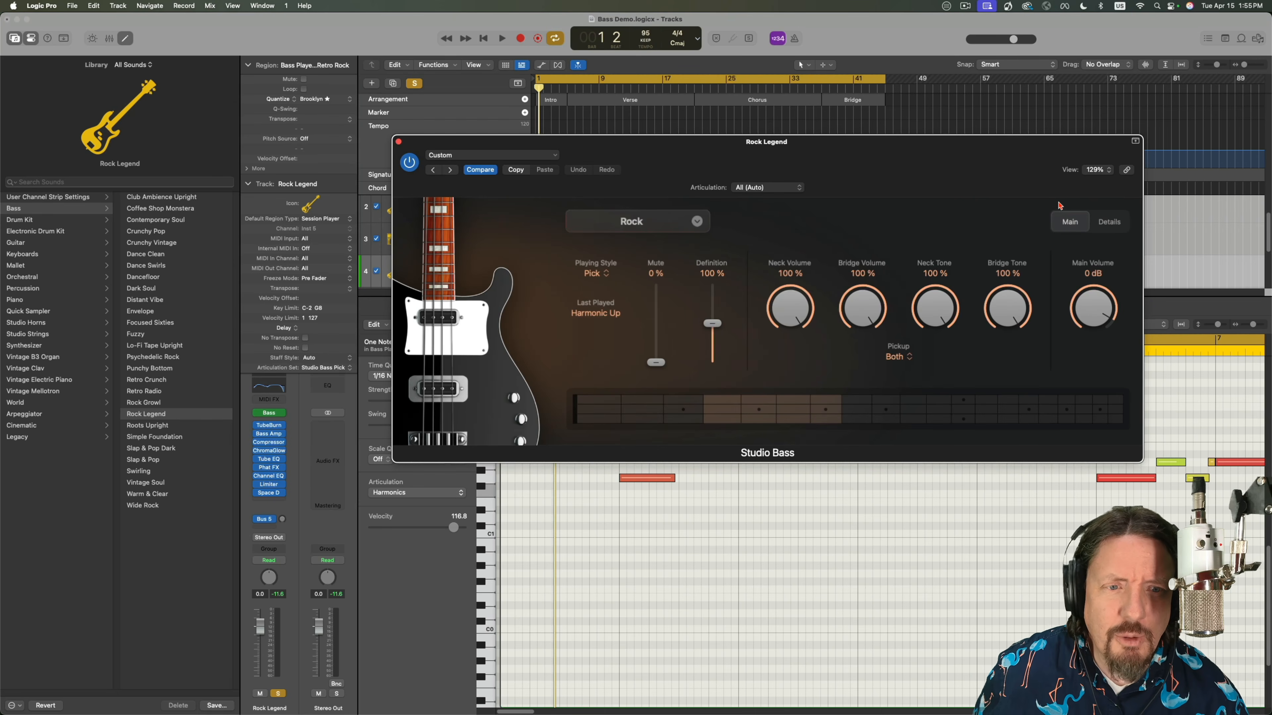
pyautogui.click(1114, 222)
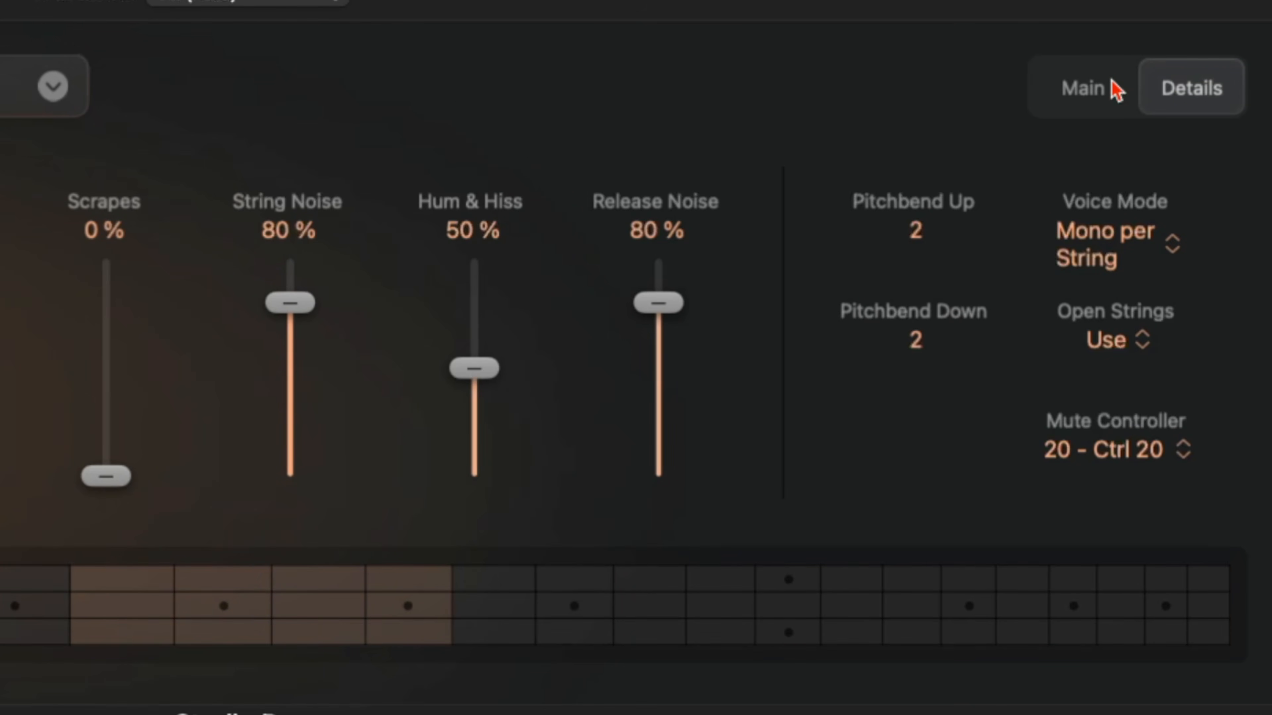
pyautogui.click(1124, 263)
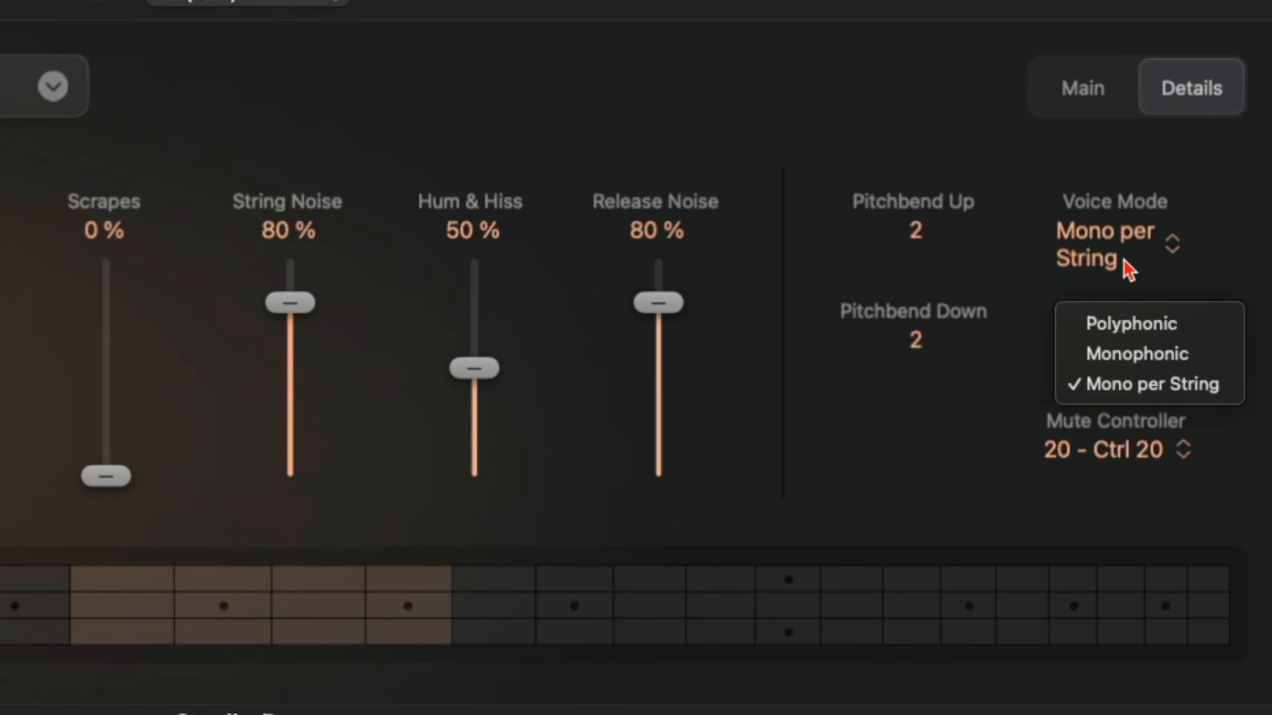
pyautogui.click(1119, 326)
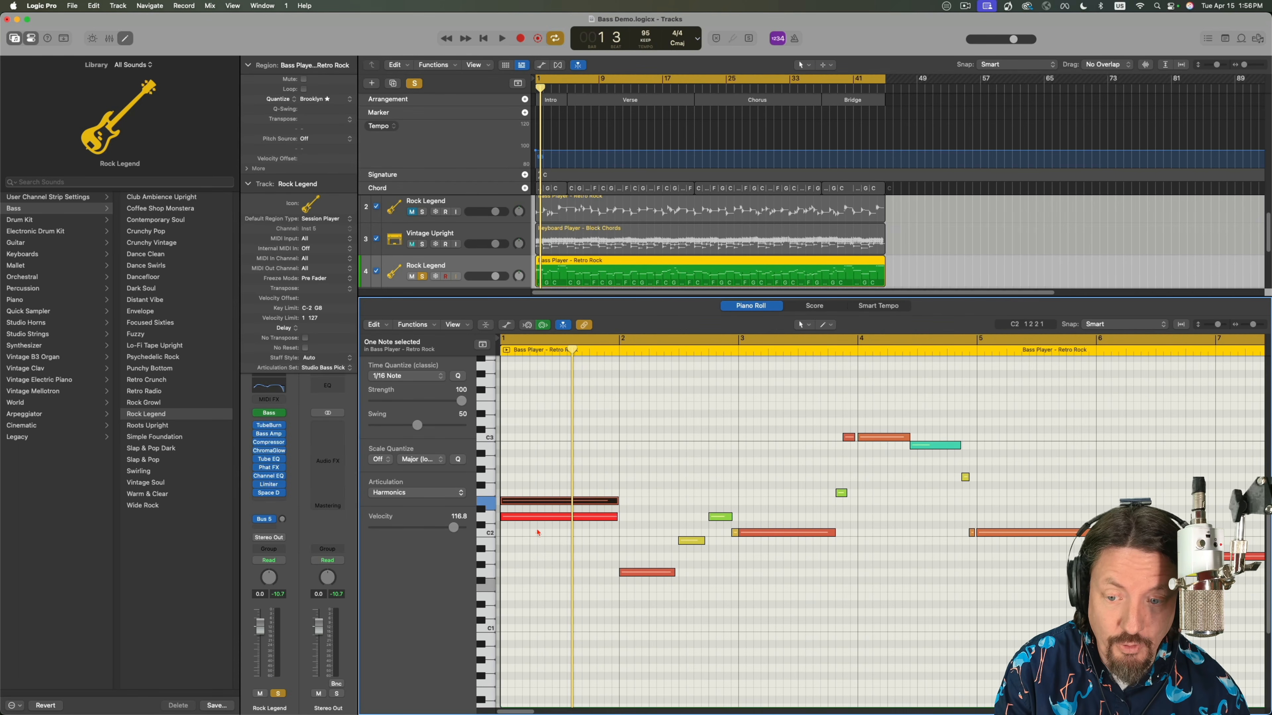
# Lower the opening D2 note's velocity to 46.9 with the Velocity tool and play the two stacked notes from the beginning.
pyautogui.press('t')
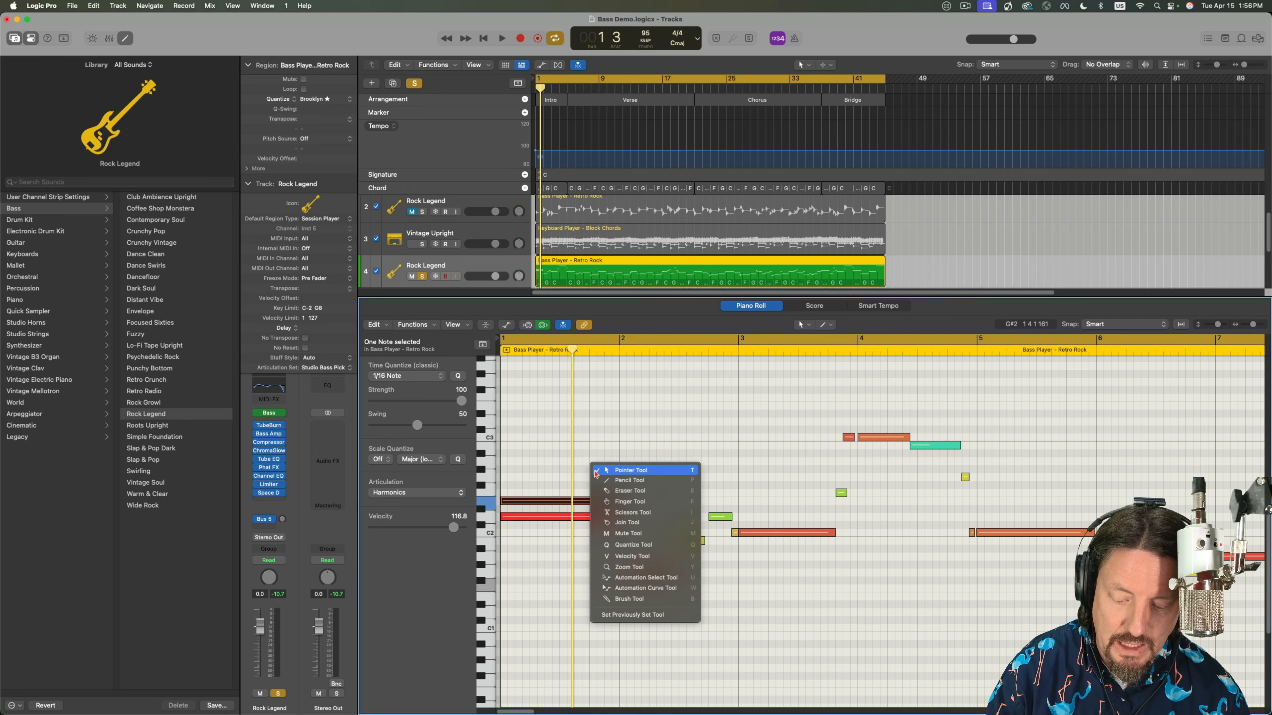
pyautogui.press('v')
pyautogui.moveTo(588, 516); pyautogui.dragTo(581, 624)
pyautogui.press('Return')
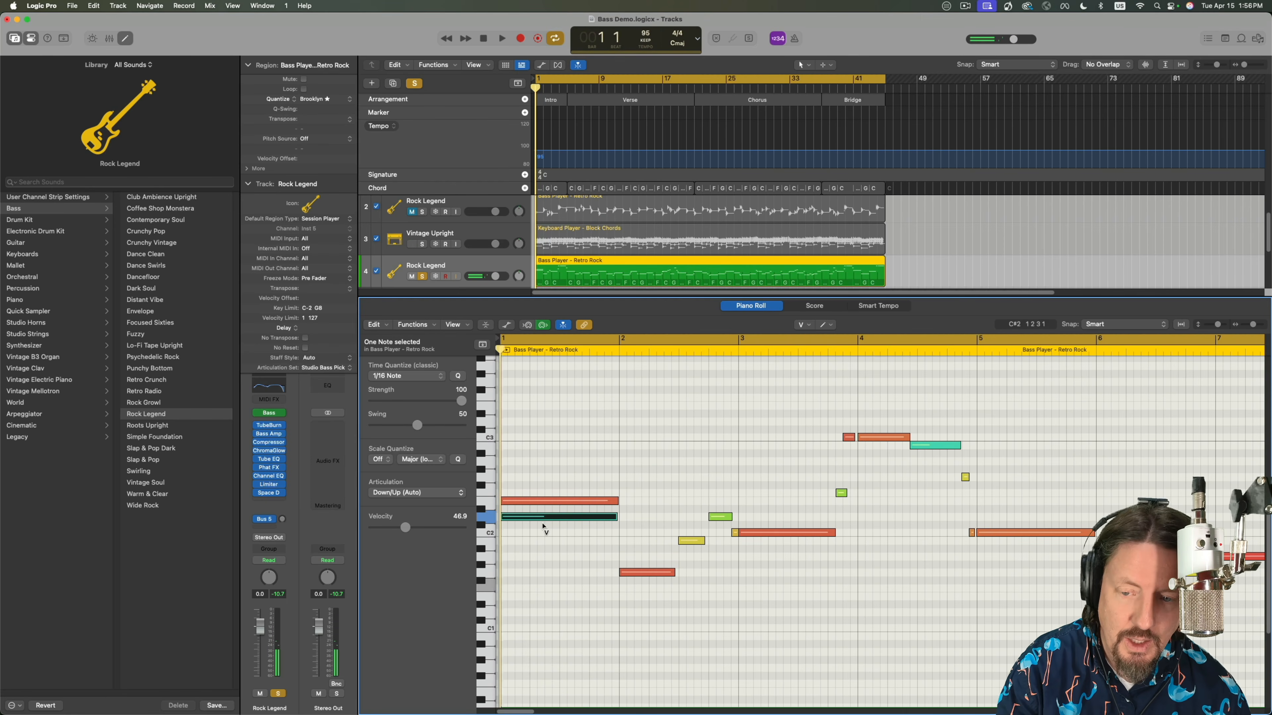
pyautogui.click(521, 519)
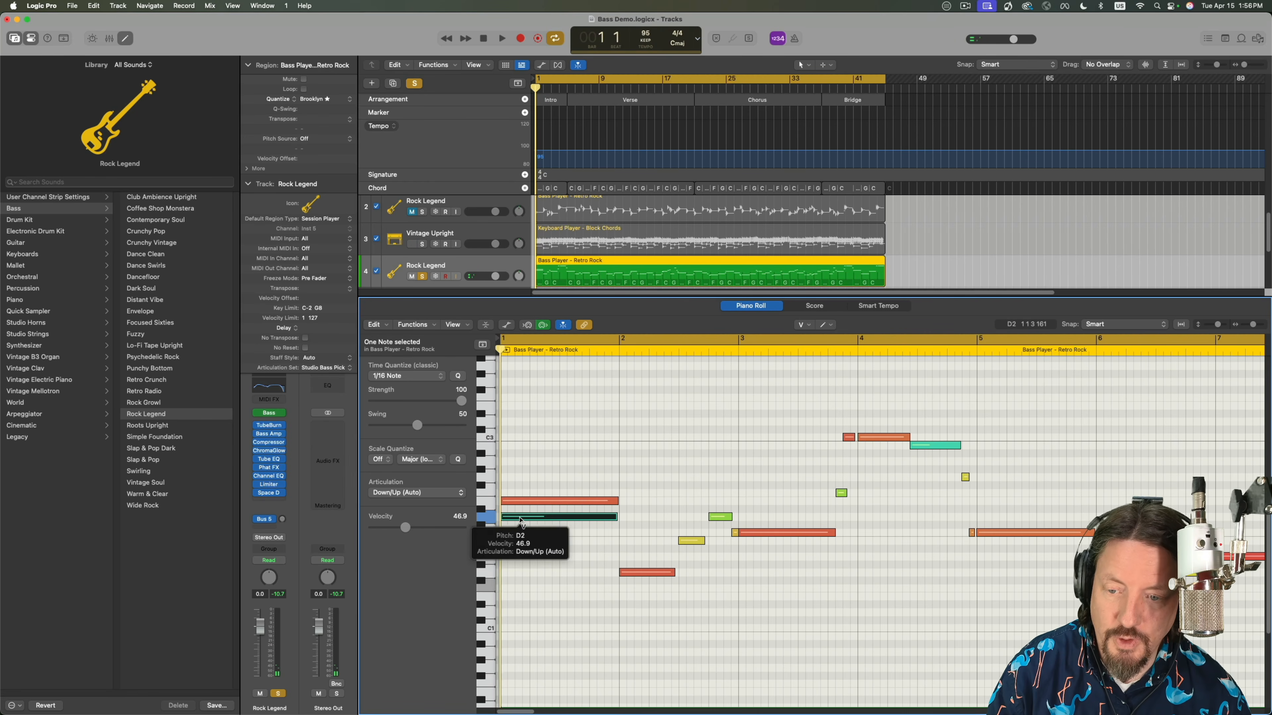
pyautogui.press('space')
# Move the E2 Harmonics note up to D3 with the Pointer tool and play it together with the D2 note.
pyautogui.press('space')
pyautogui.press('t')
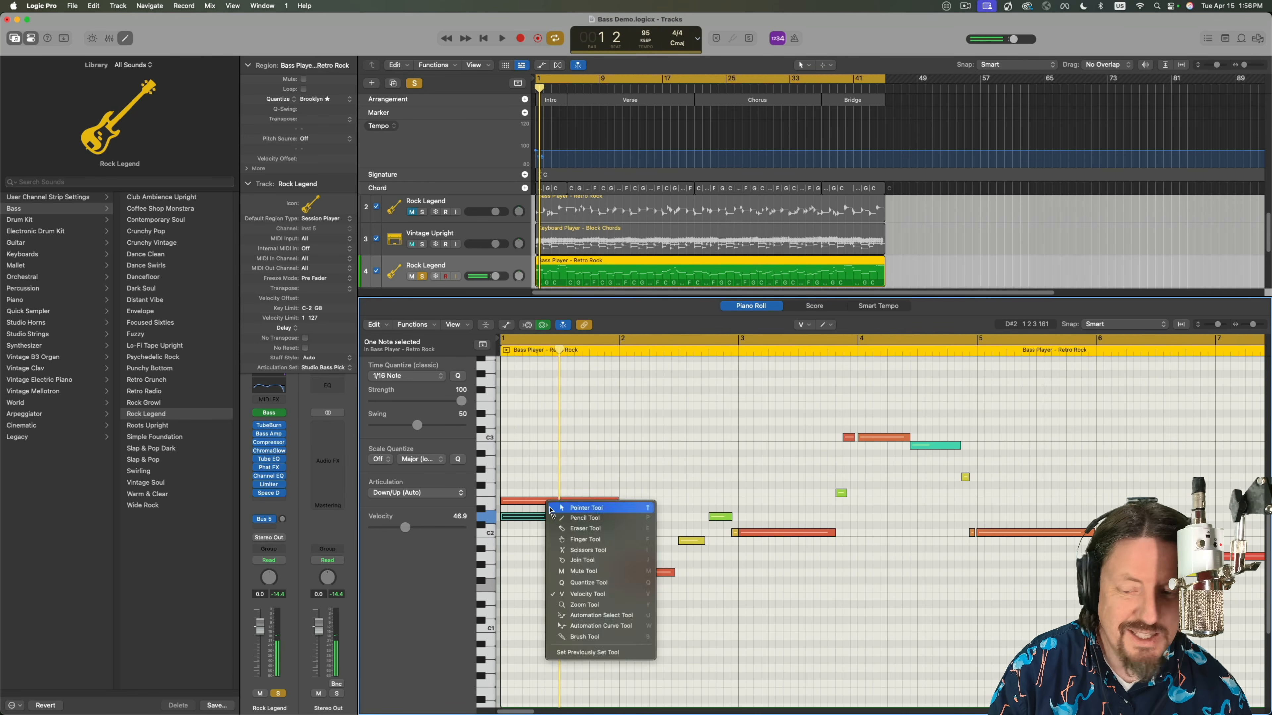
pyautogui.press('t')
pyautogui.moveTo(531, 504); pyautogui.dragTo(529, 428)
pyautogui.press('space')
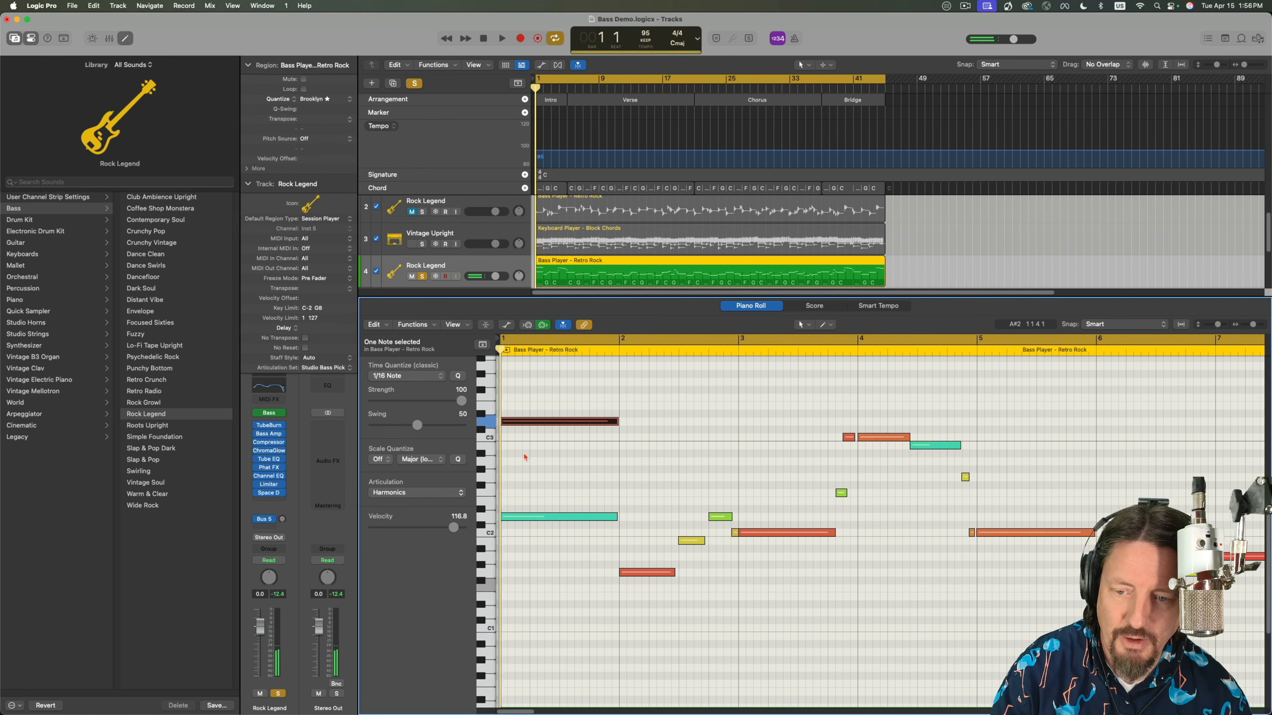
# Raise the Harmonics note to F3 and play the two notes again.
pyautogui.press('space')
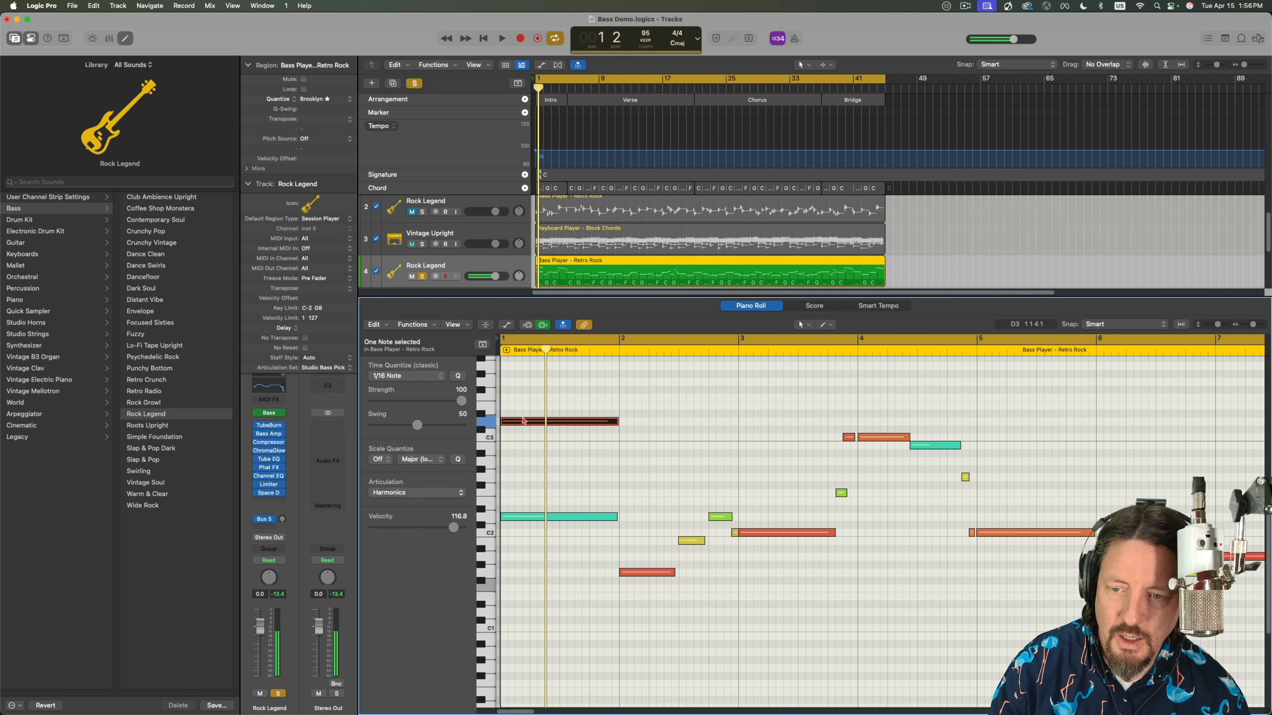
pyautogui.moveTo(524, 424); pyautogui.dragTo(524, 402)
pyautogui.press('space')
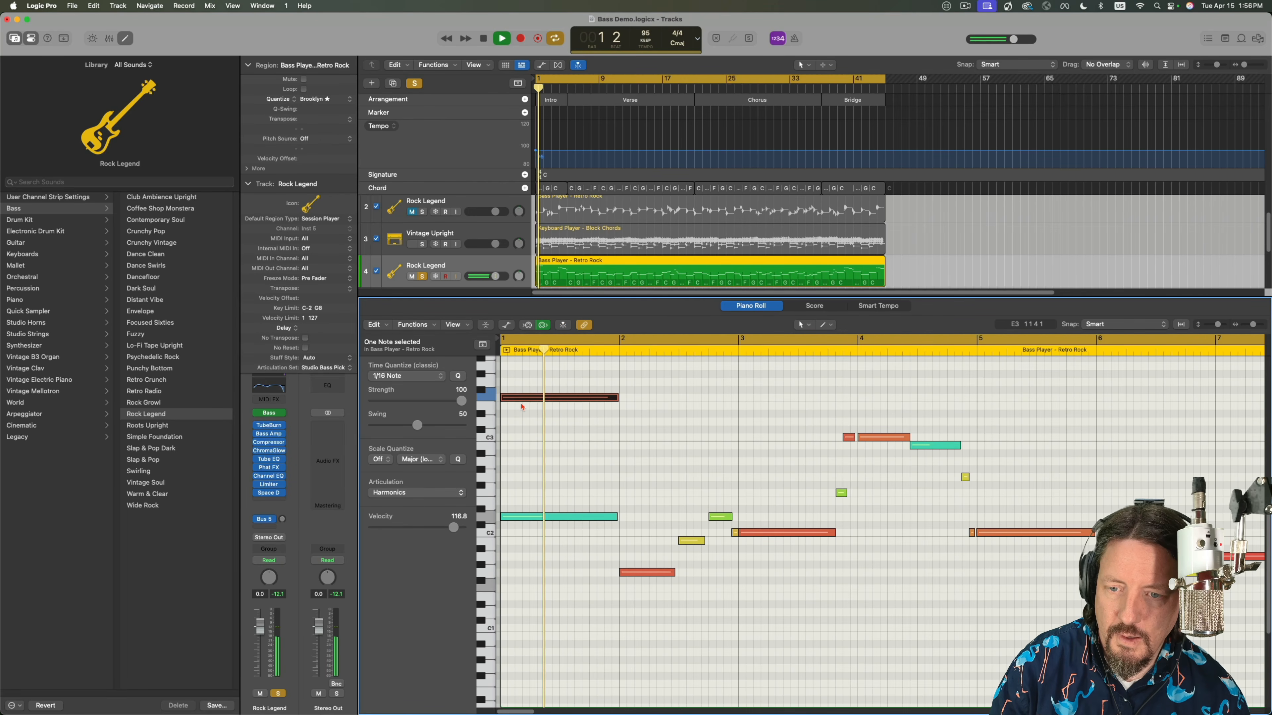
pyautogui.press('space')
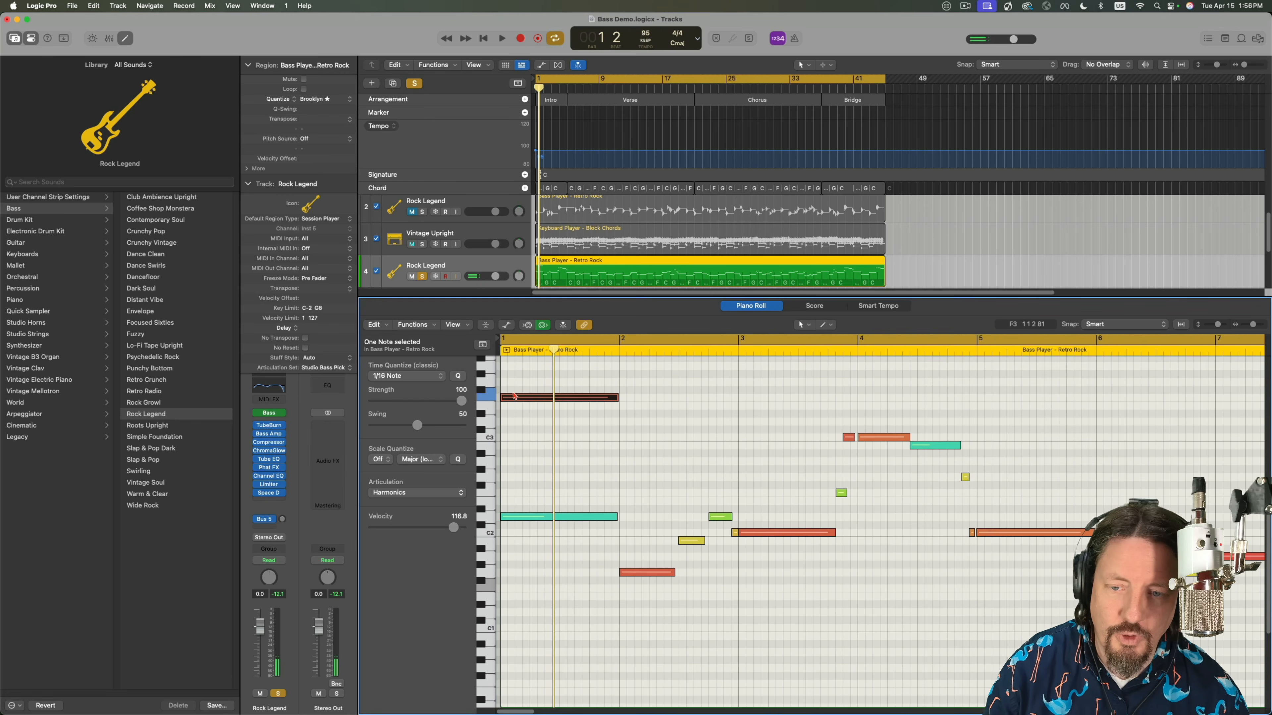
# Remove the upper Harmonics note and raise the opening D2 note's velocity to 127.9 with the Velocity tool.
pyautogui.moveTo(528, 400)
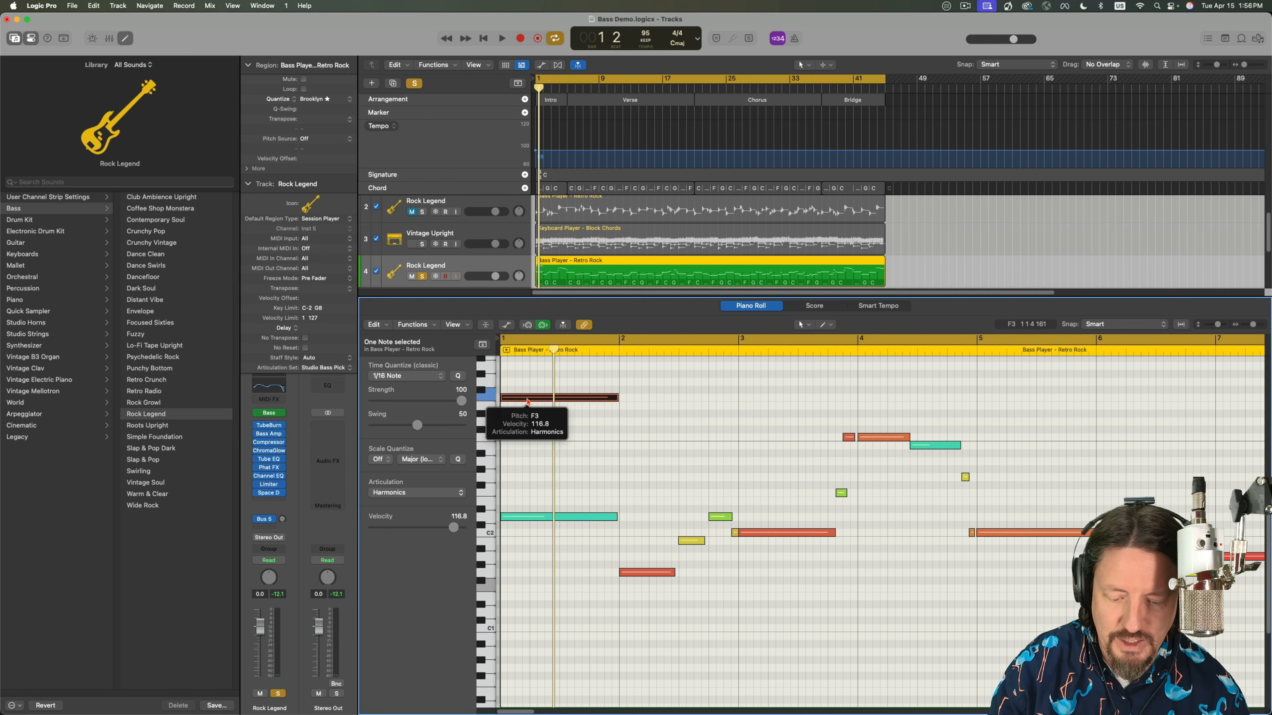
pyautogui.moveTo(528, 400); pyautogui.dragTo(547, 493)
pyautogui.press('t')
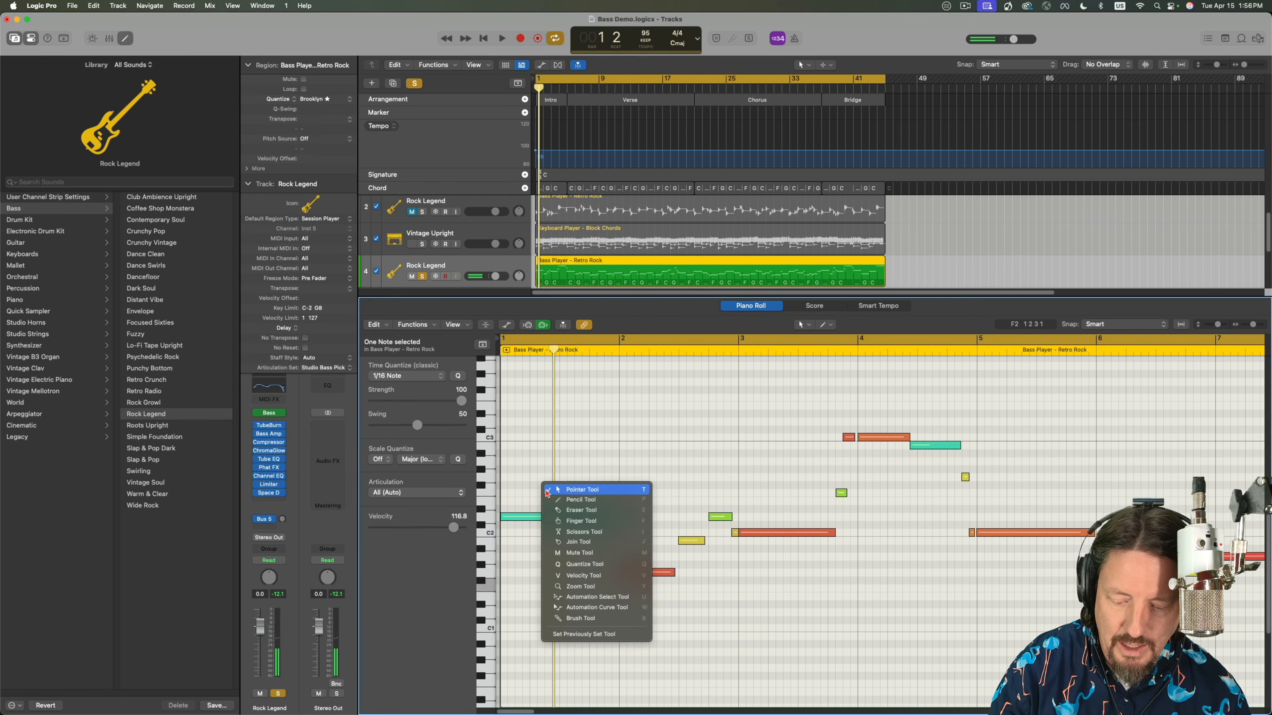
pyautogui.press('v')
pyautogui.moveTo(574, 520); pyautogui.dragTo(578, 375)
pyautogui.press('t')
pyautogui.press('t')
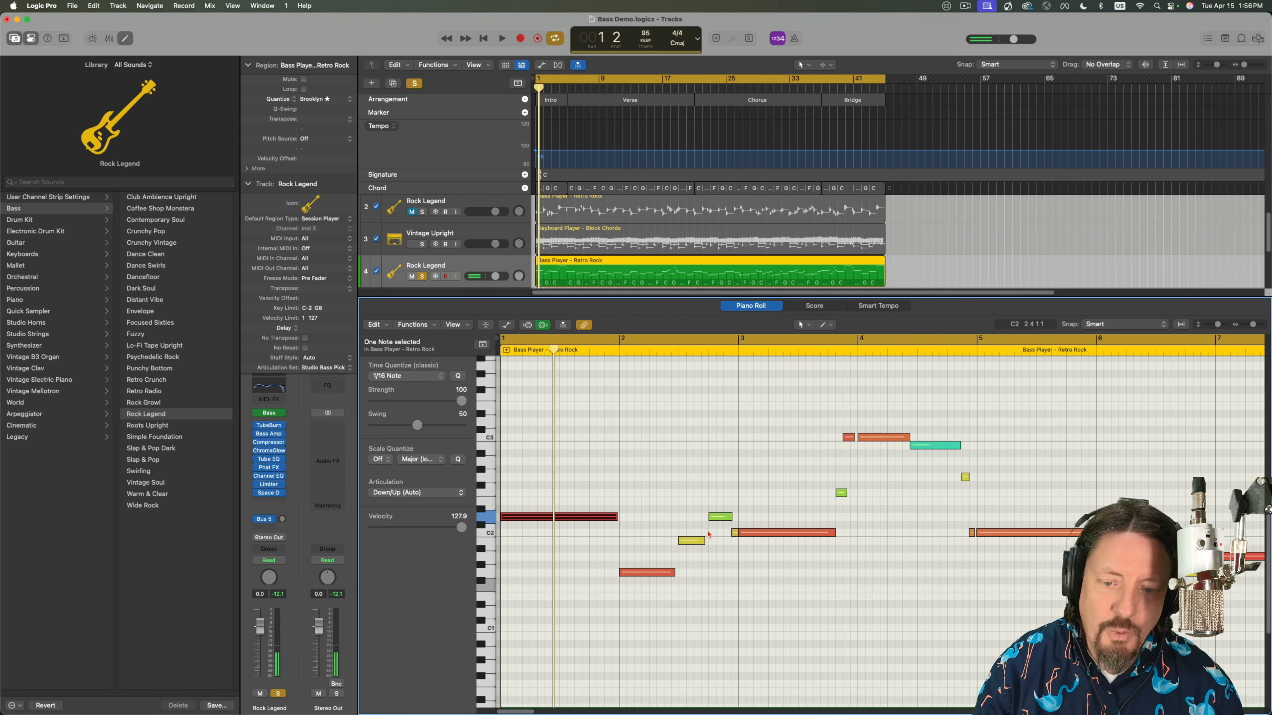
# Audition the three notes in bar 2 and set the short D2 note's articulation to Slide Fast.
pyautogui.click(646, 572)
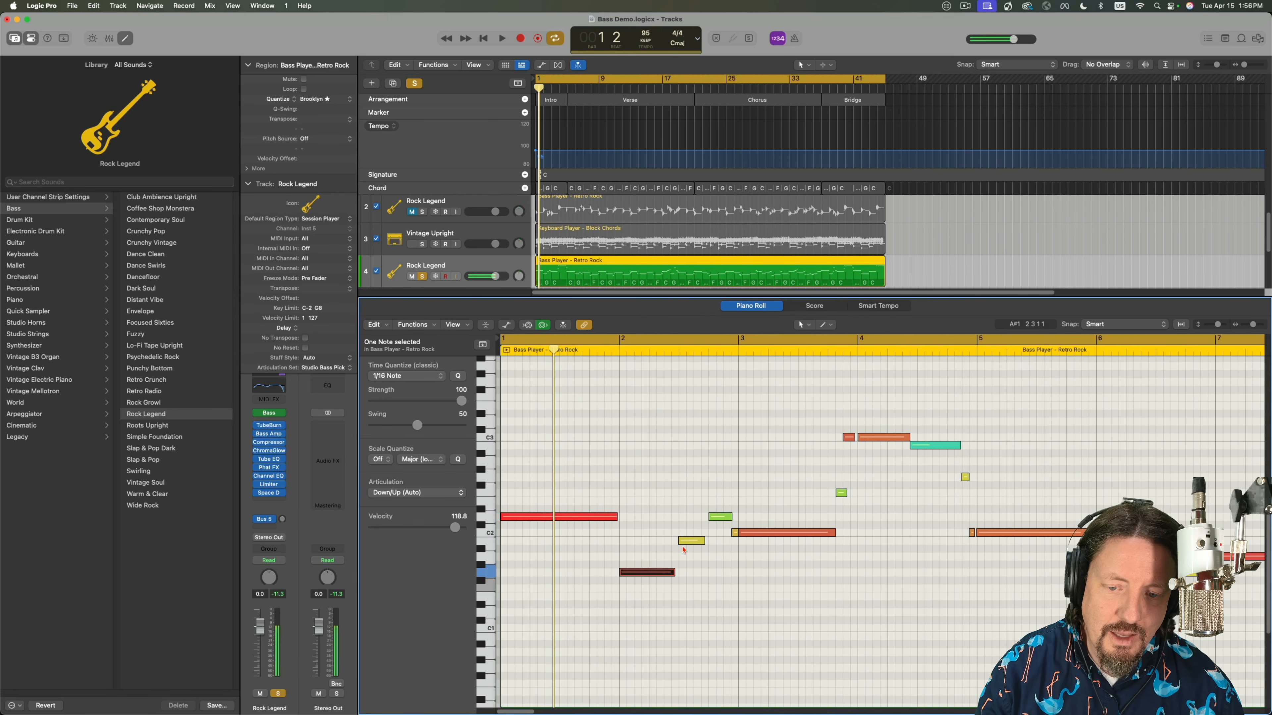
pyautogui.click(691, 542)
pyautogui.click(720, 517)
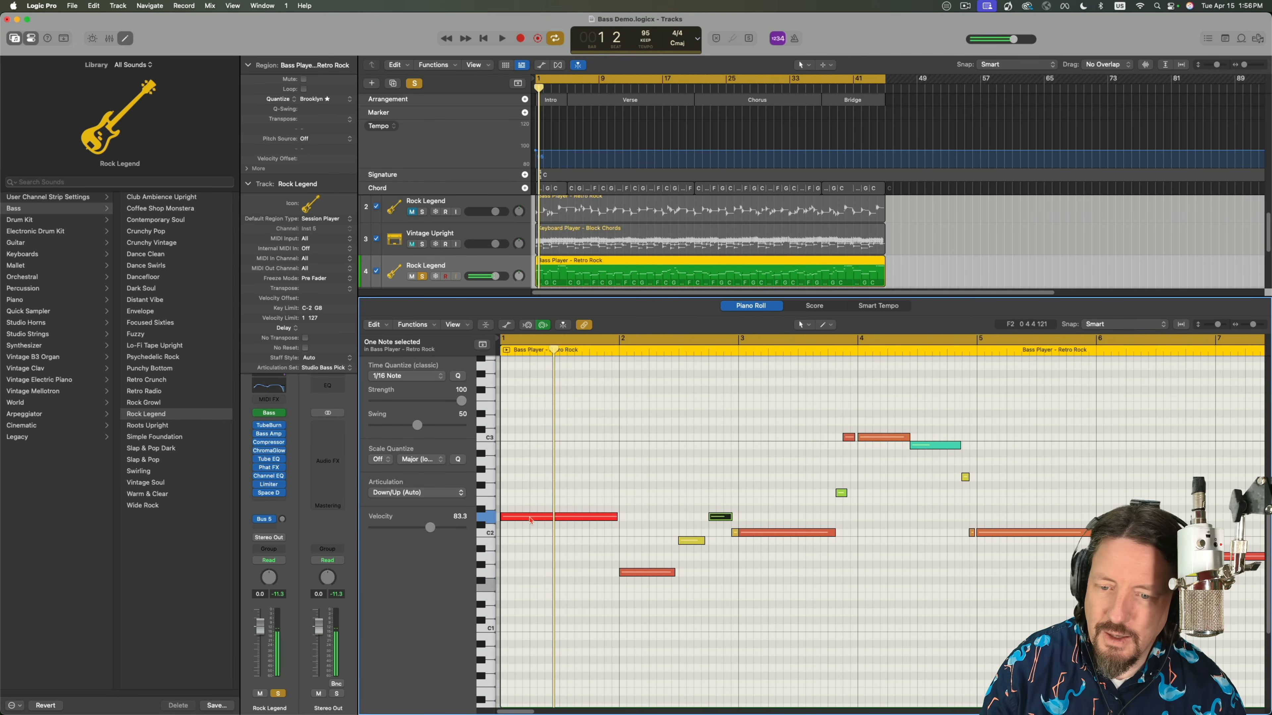
pyautogui.click(440, 494)
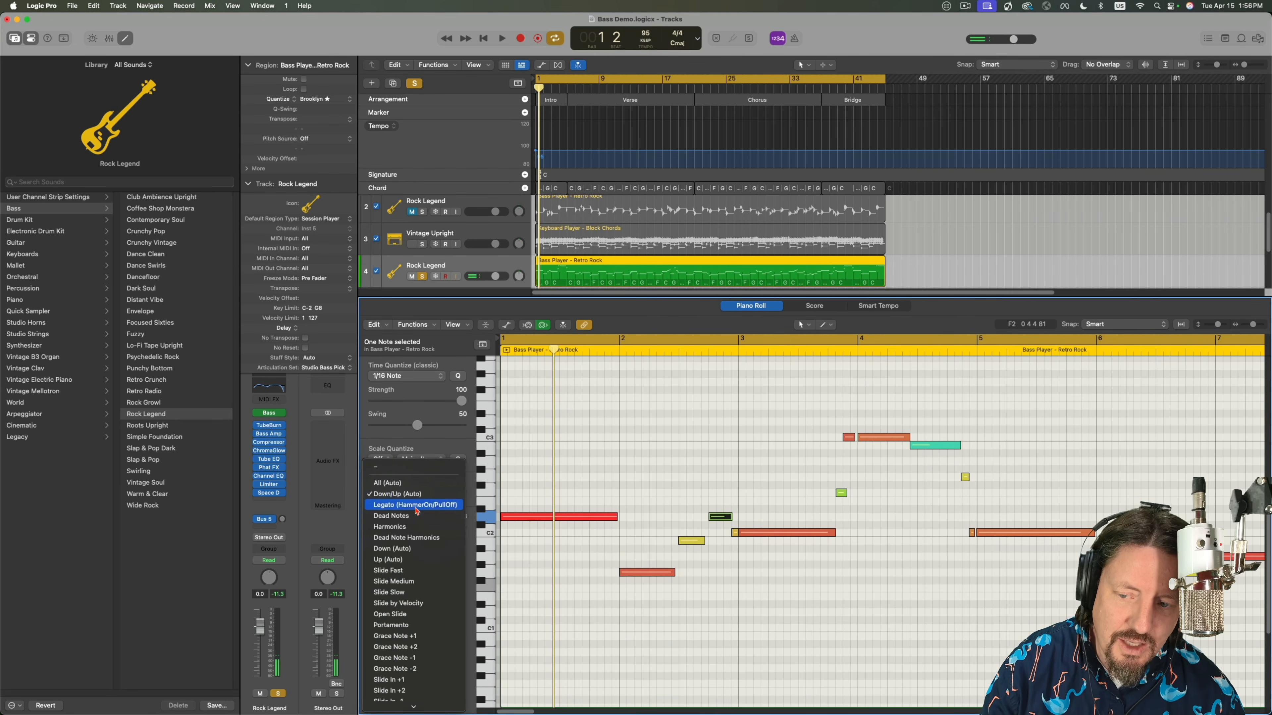
pyautogui.click(395, 570)
# Try Pickup Hit All on the very short C2 note just before bar 3, and set its articulation to Slide by Velocity.
pyautogui.click(412, 493)
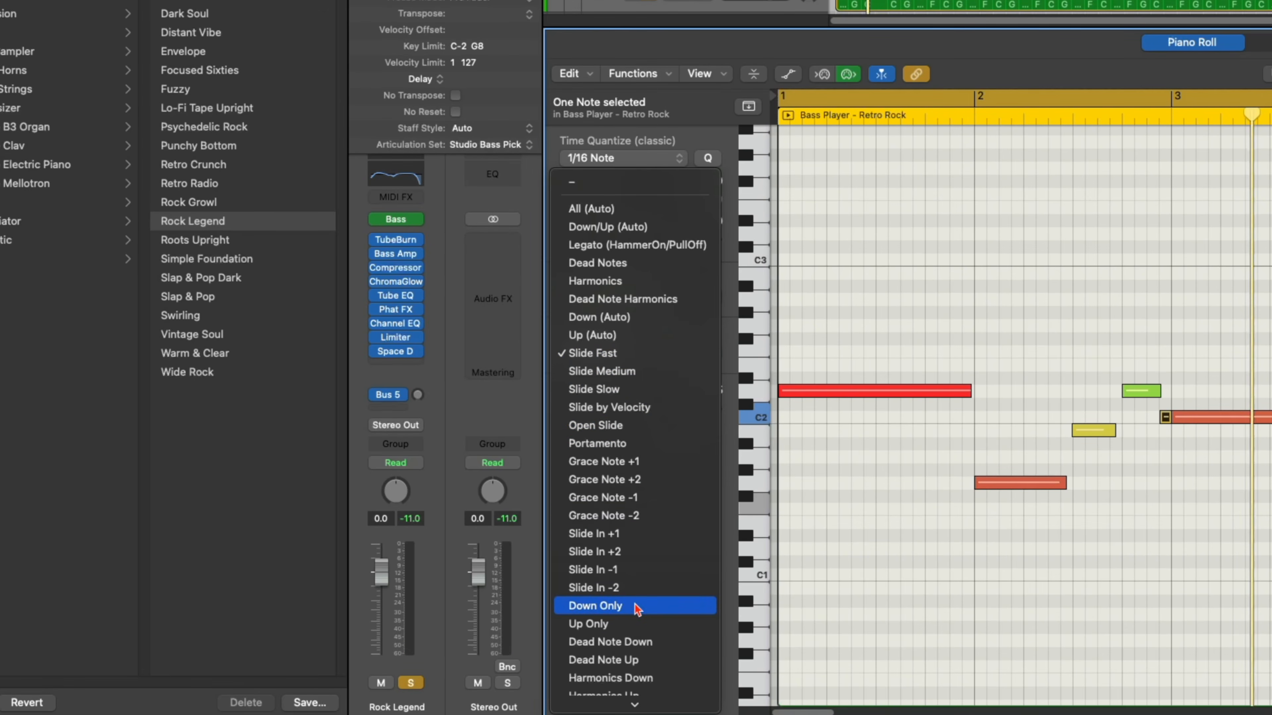
pyautogui.scroll(-3, 648, 604)
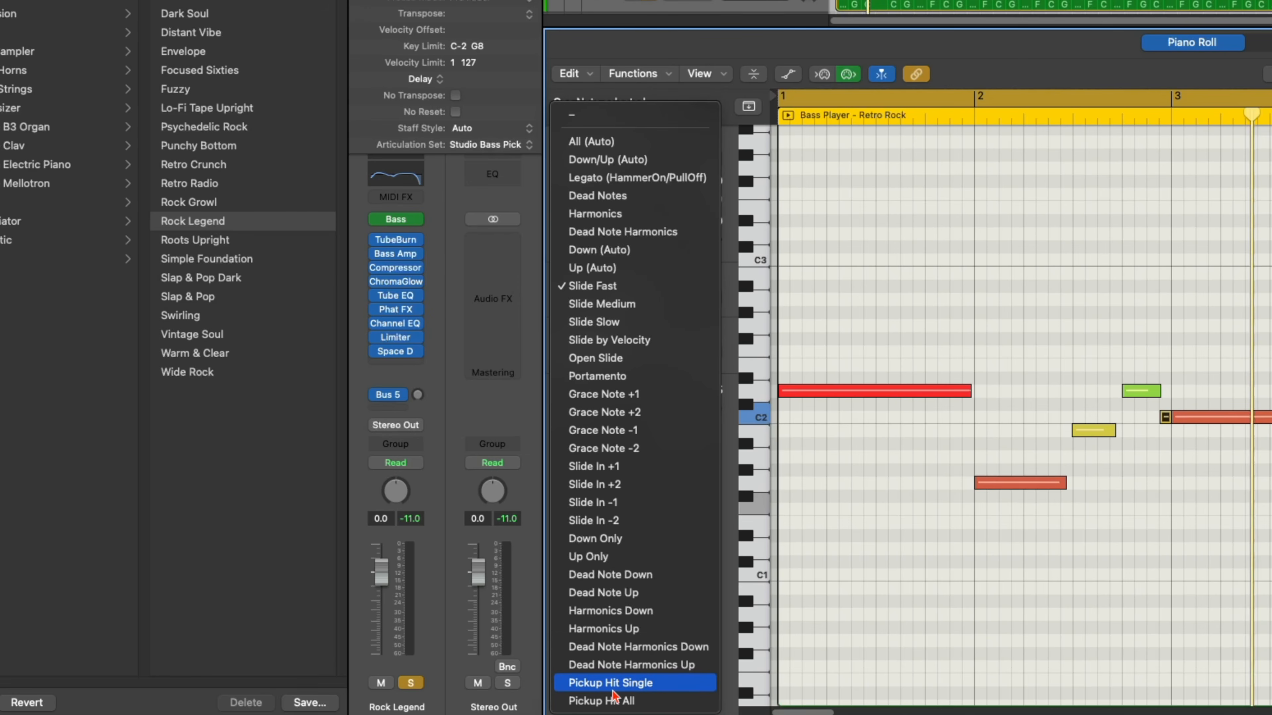
pyautogui.click(615, 701)
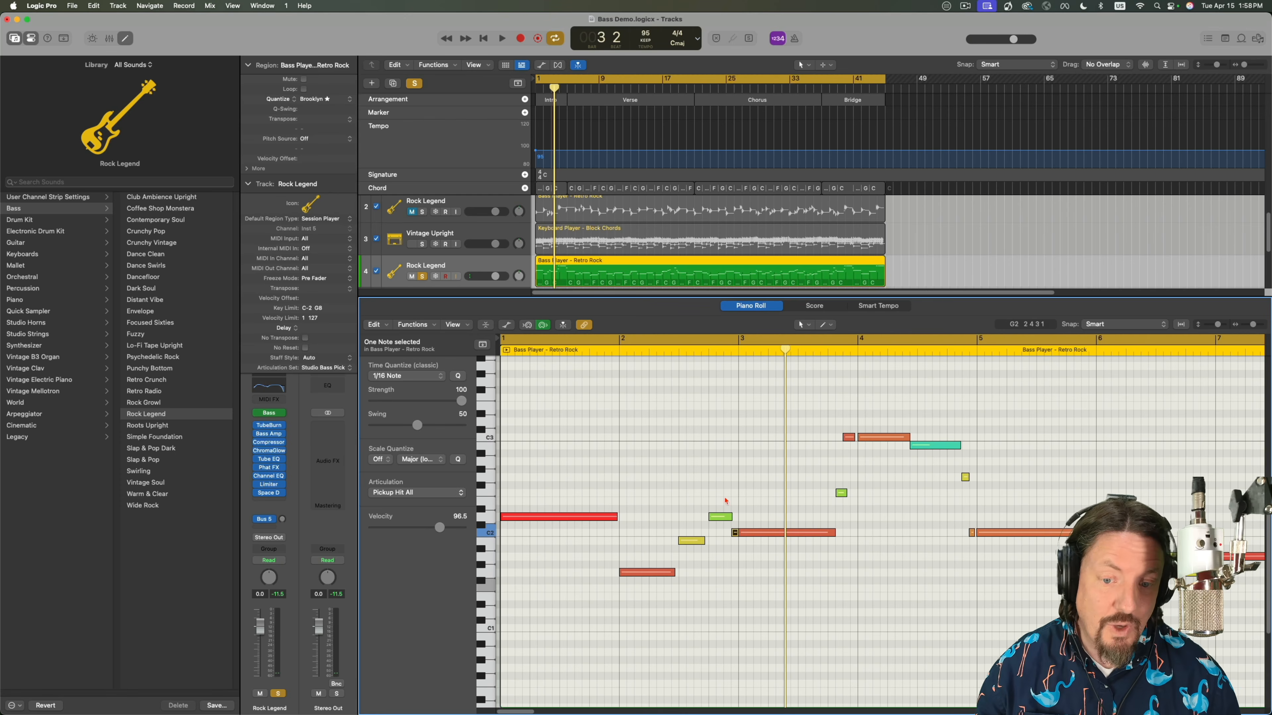
pyautogui.click(391, 493)
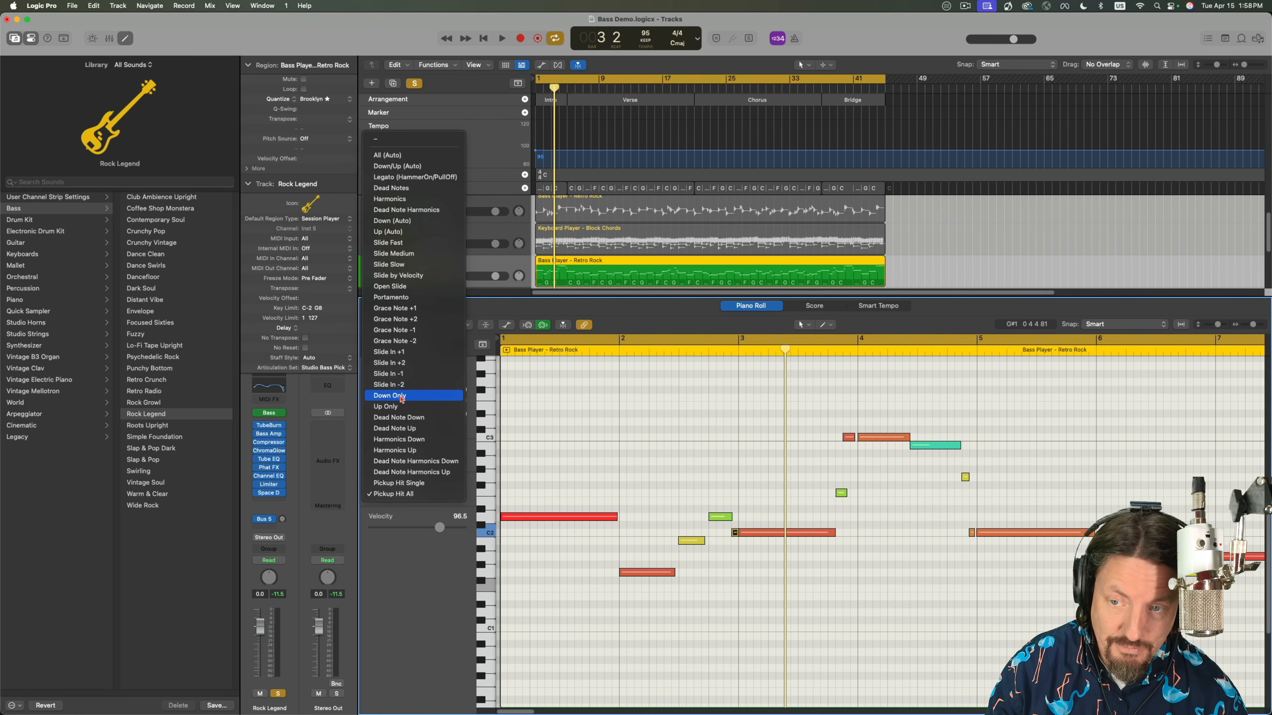
pyautogui.click(413, 276)
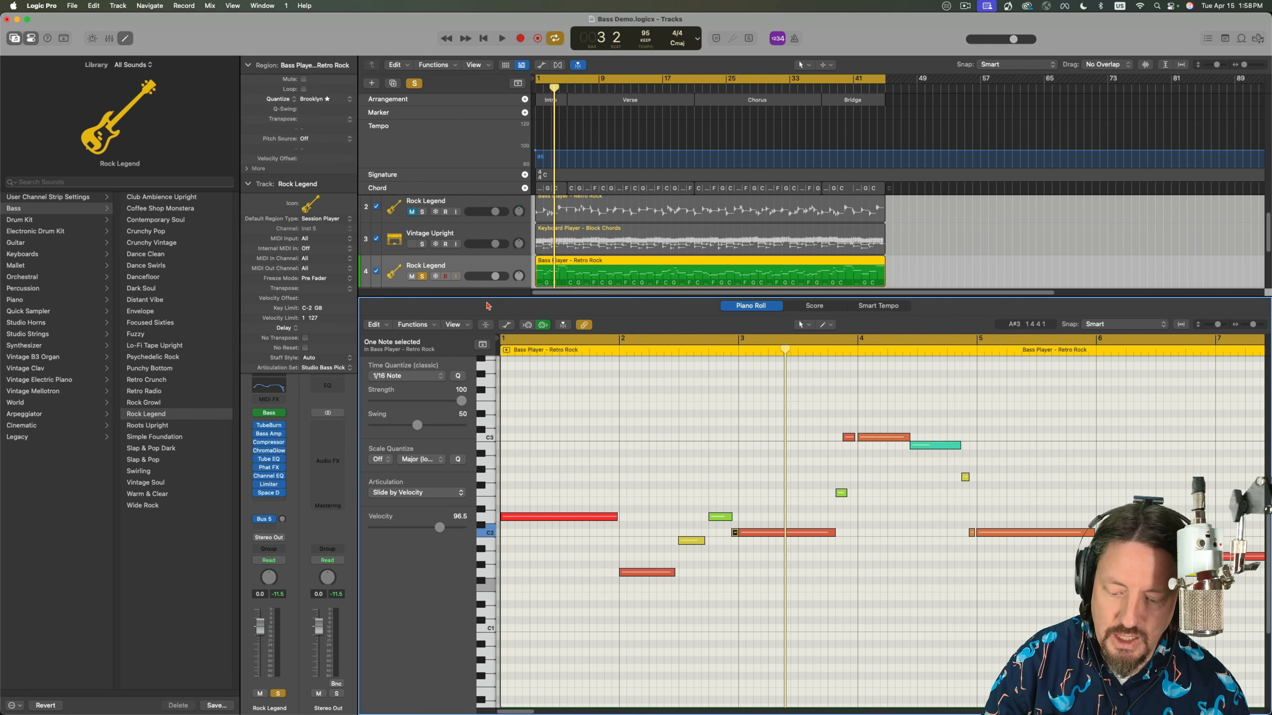
# Close the Piano Roll, unmute the second Rock Legend track, and unsolo and mute the fourth one.
pyautogui.press('p')
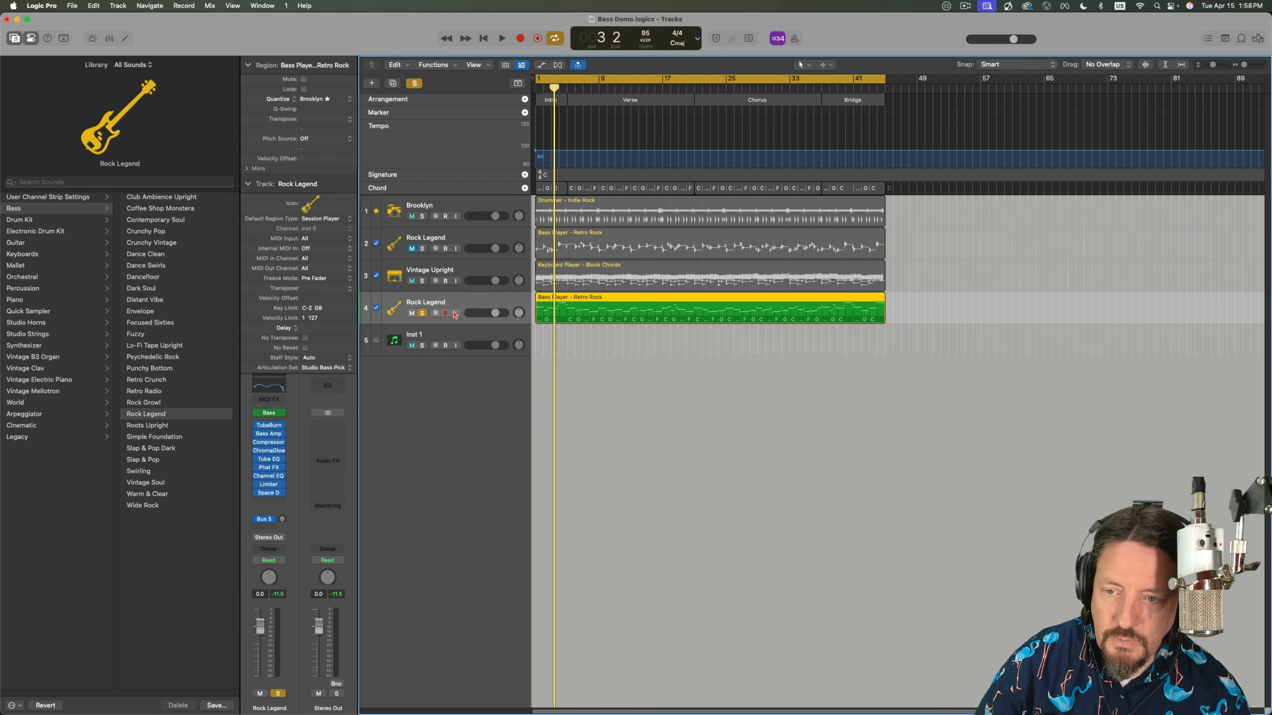
pyautogui.click(453, 244)
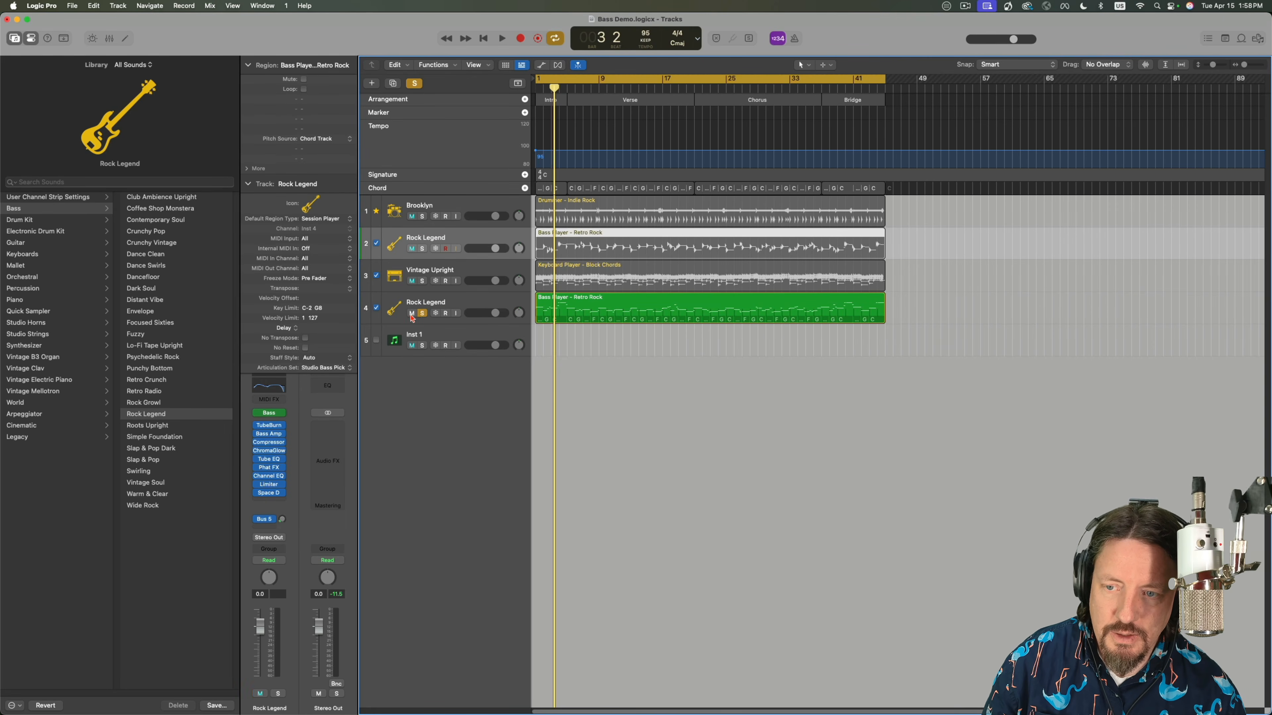
pyautogui.click(422, 313)
pyautogui.click(412, 313)
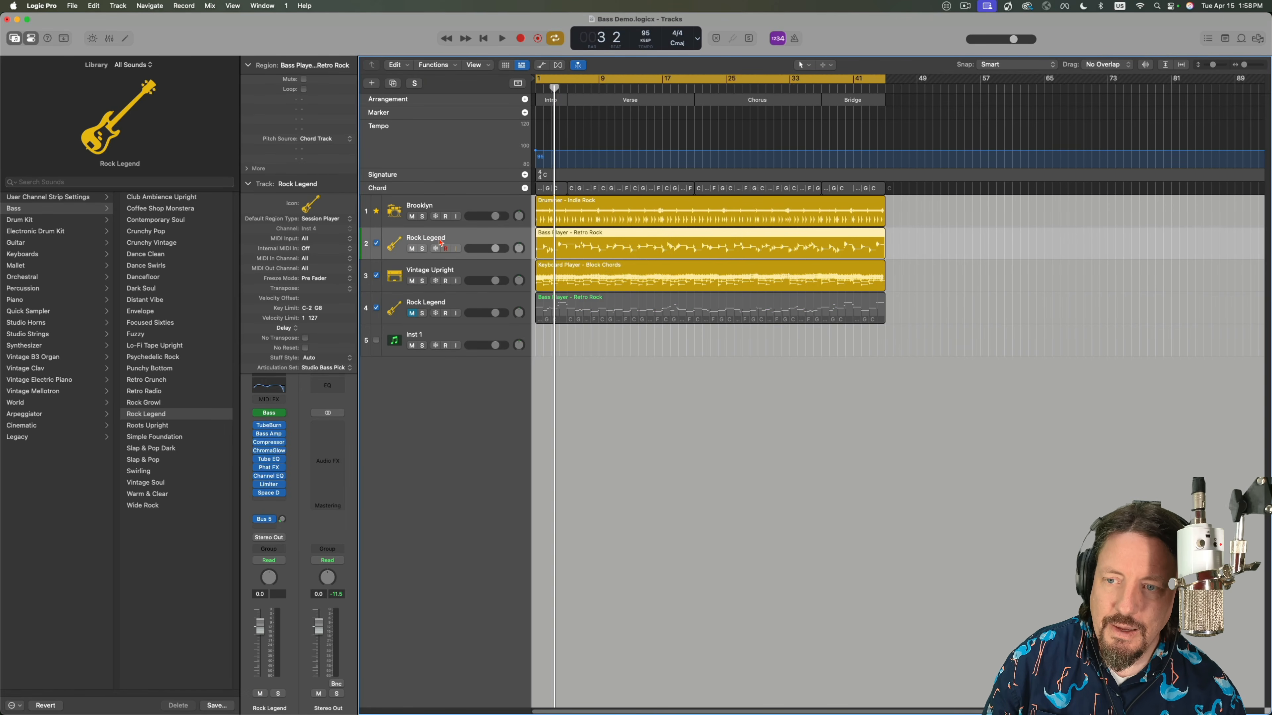
# Open the second track's Bass Player region in the Session Player editor and change its style to Roots Upright, confirming the session player change.
pyautogui.moveTo(274, 414)
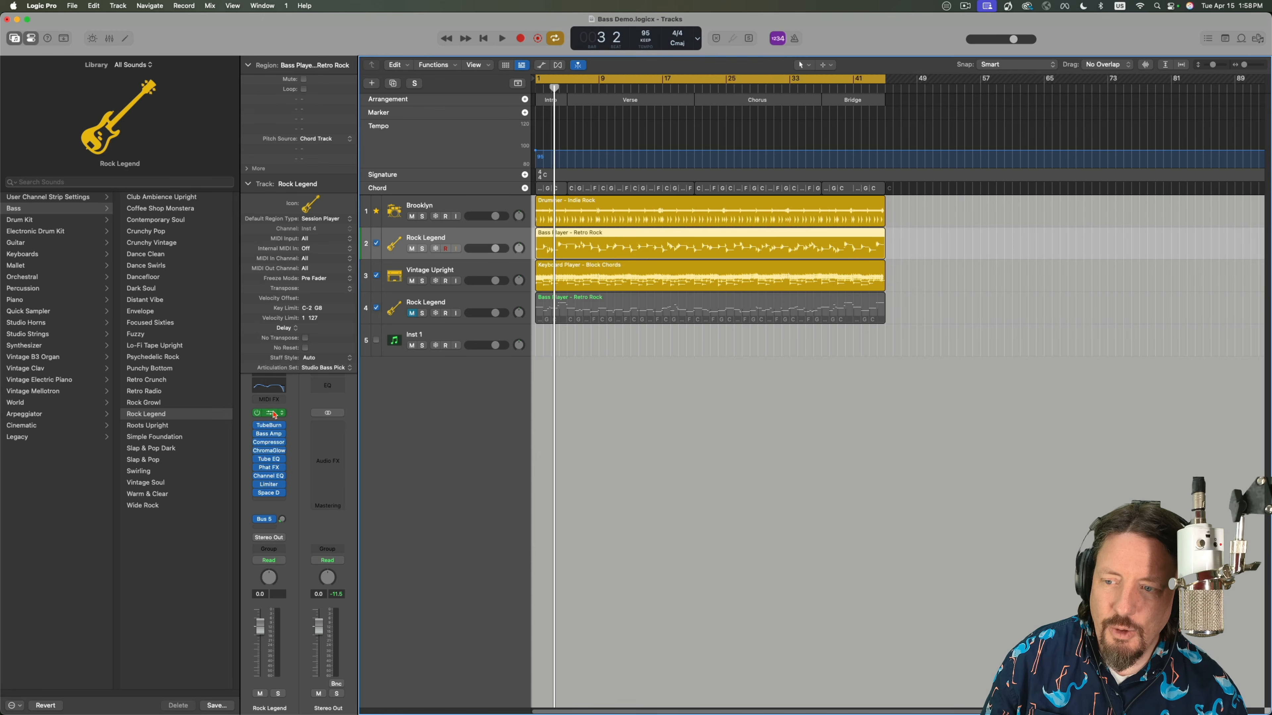
pyautogui.doubleClick(603, 242)
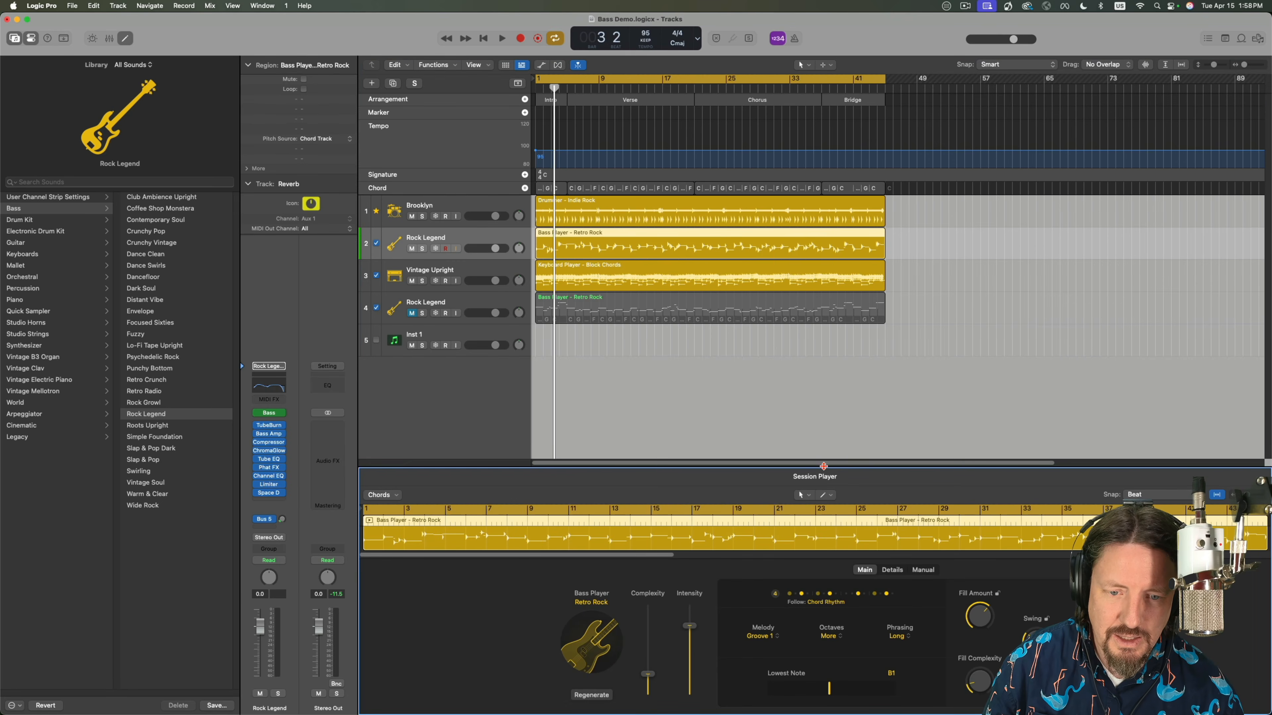
pyautogui.moveTo(824, 467); pyautogui.dragTo(824, 318)
pyautogui.click(644, 651)
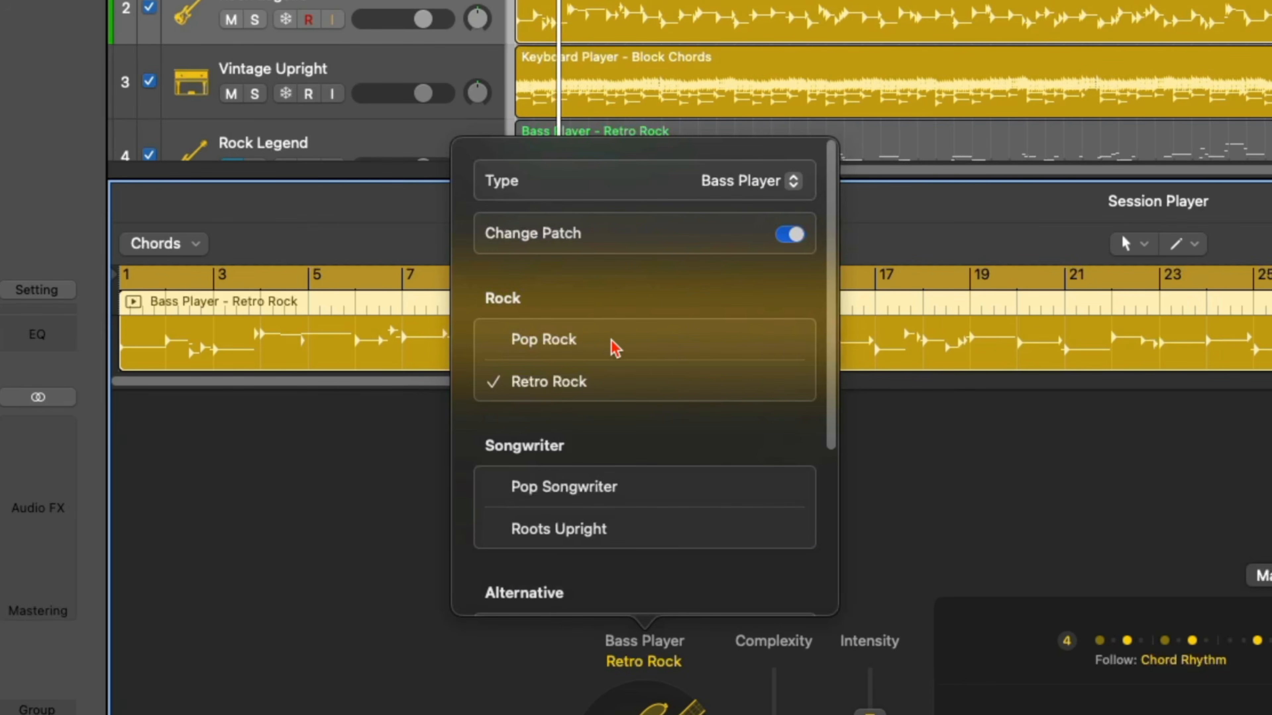
pyautogui.scroll(-3, 617, 352)
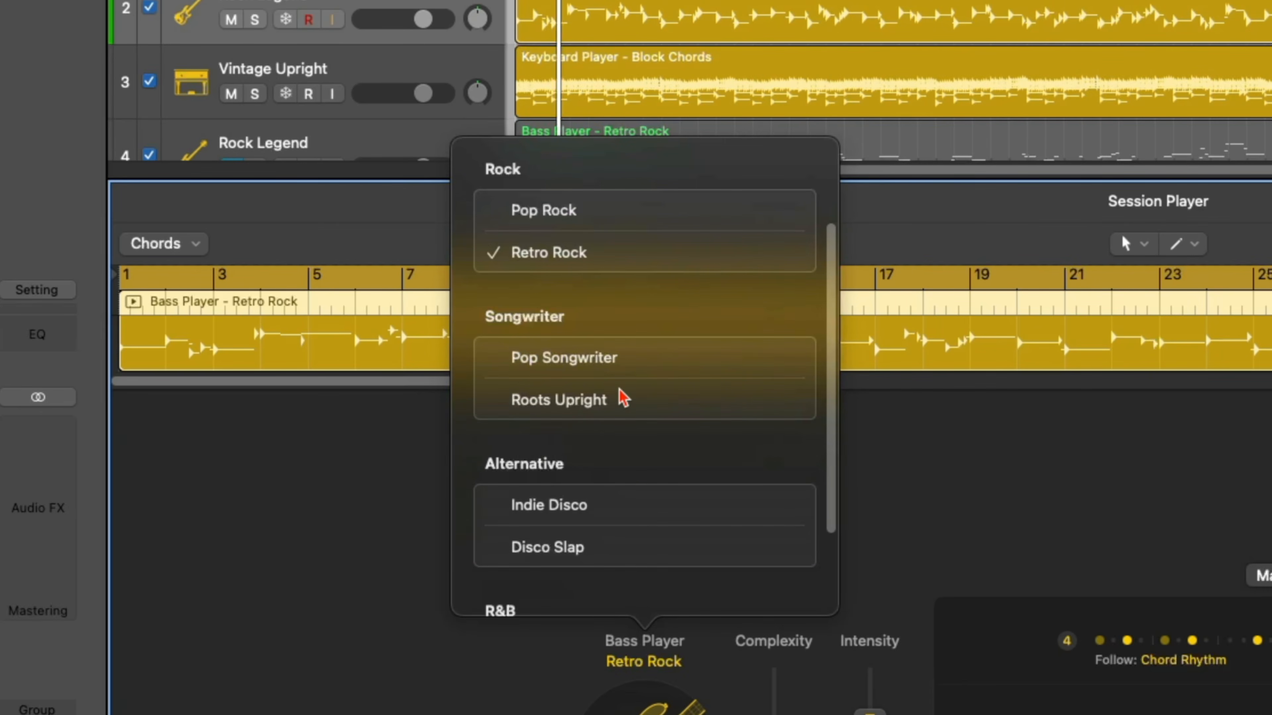
pyautogui.scroll(-2, 610, 427)
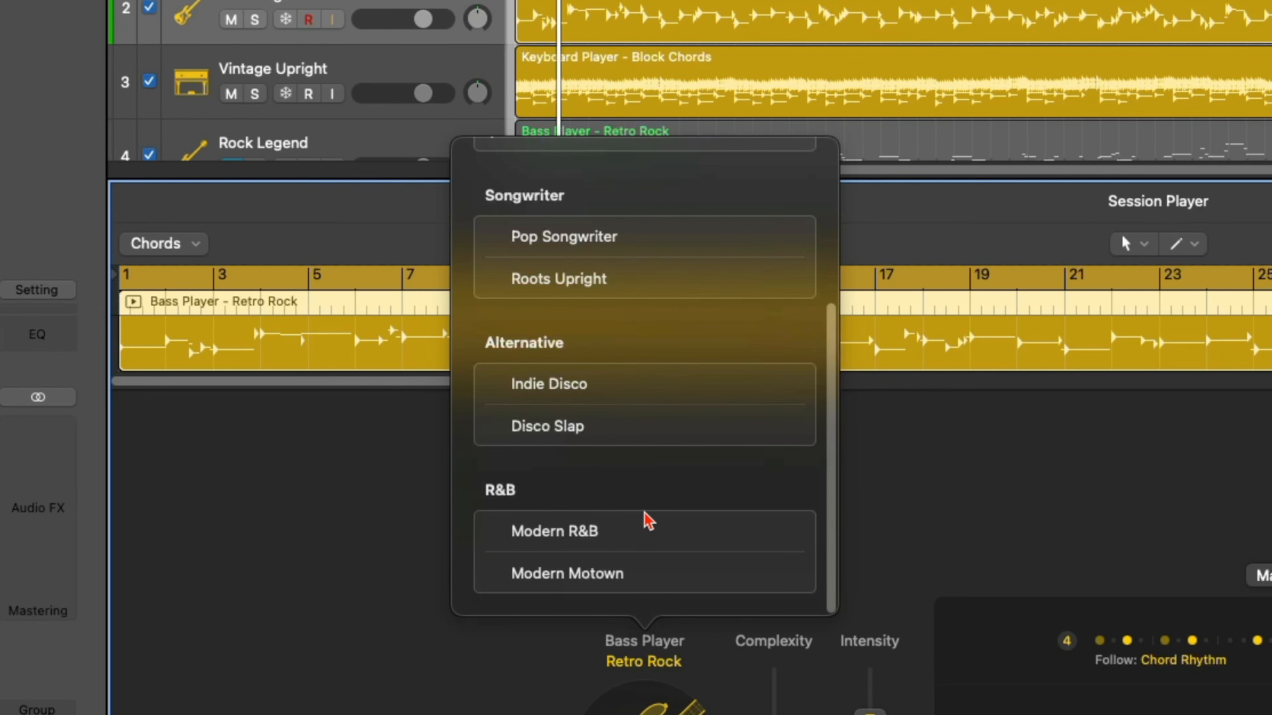
pyautogui.scroll(2, 648, 520)
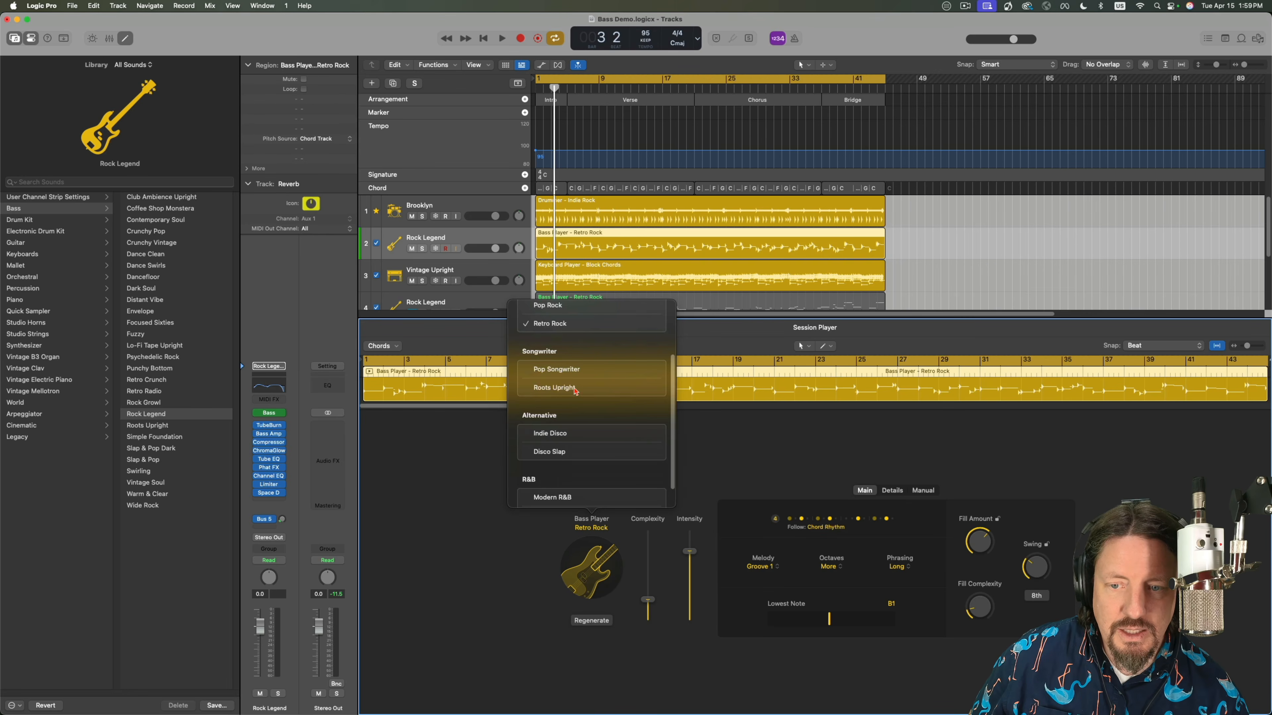
pyautogui.click(557, 388)
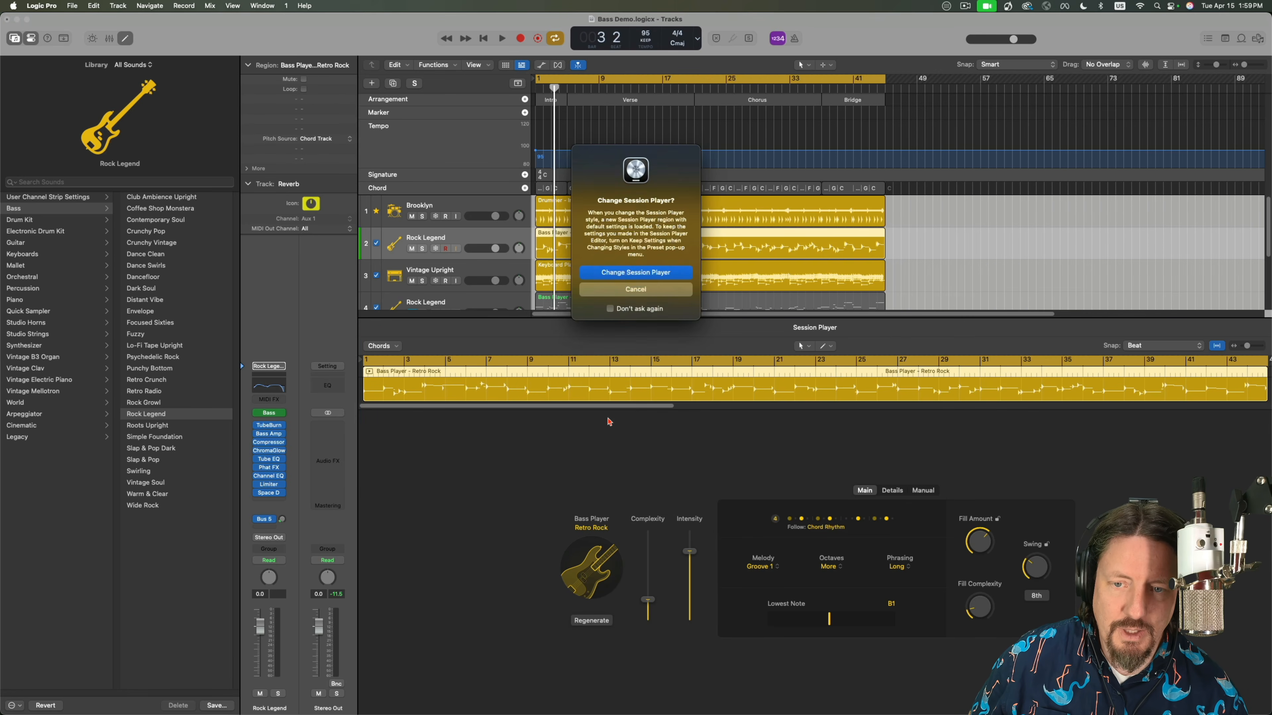
pyautogui.click(645, 274)
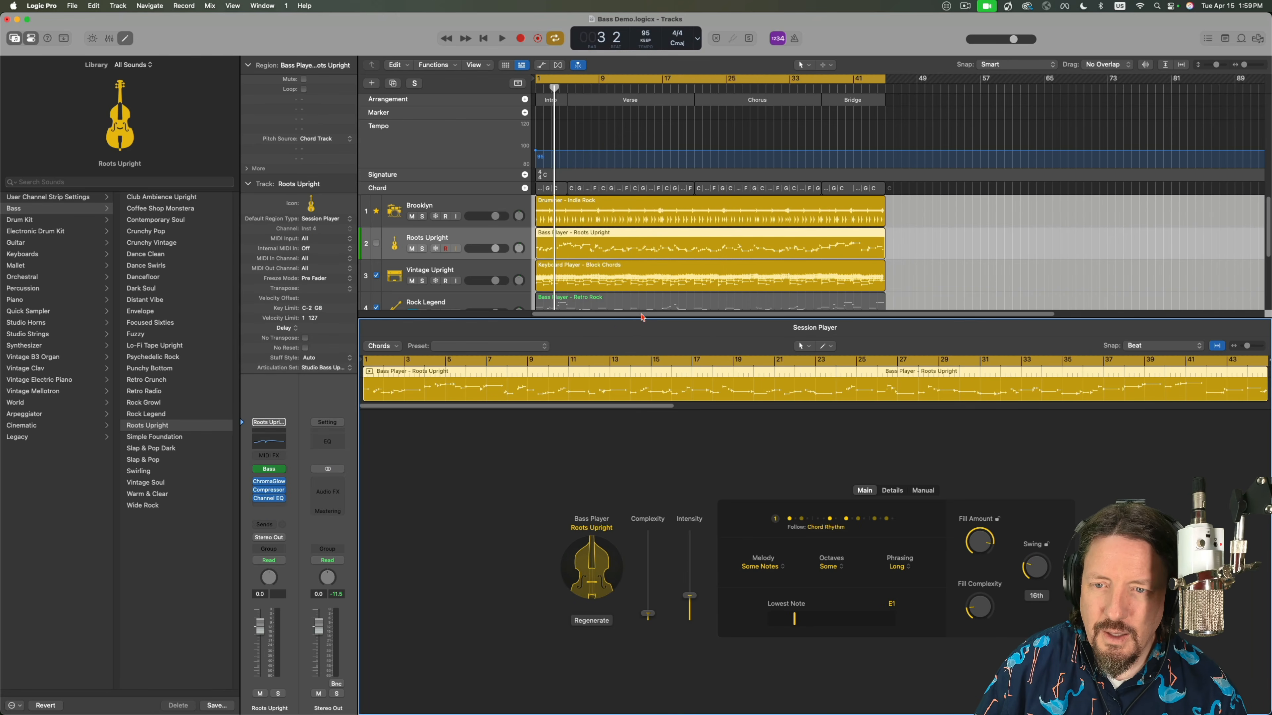
# Open the Roots Upright track's Studio Bass instrument and review its articulation list, keeping All (Auto) selected.
pyautogui.moveTo(612, 318); pyautogui.dragTo(602, 419)
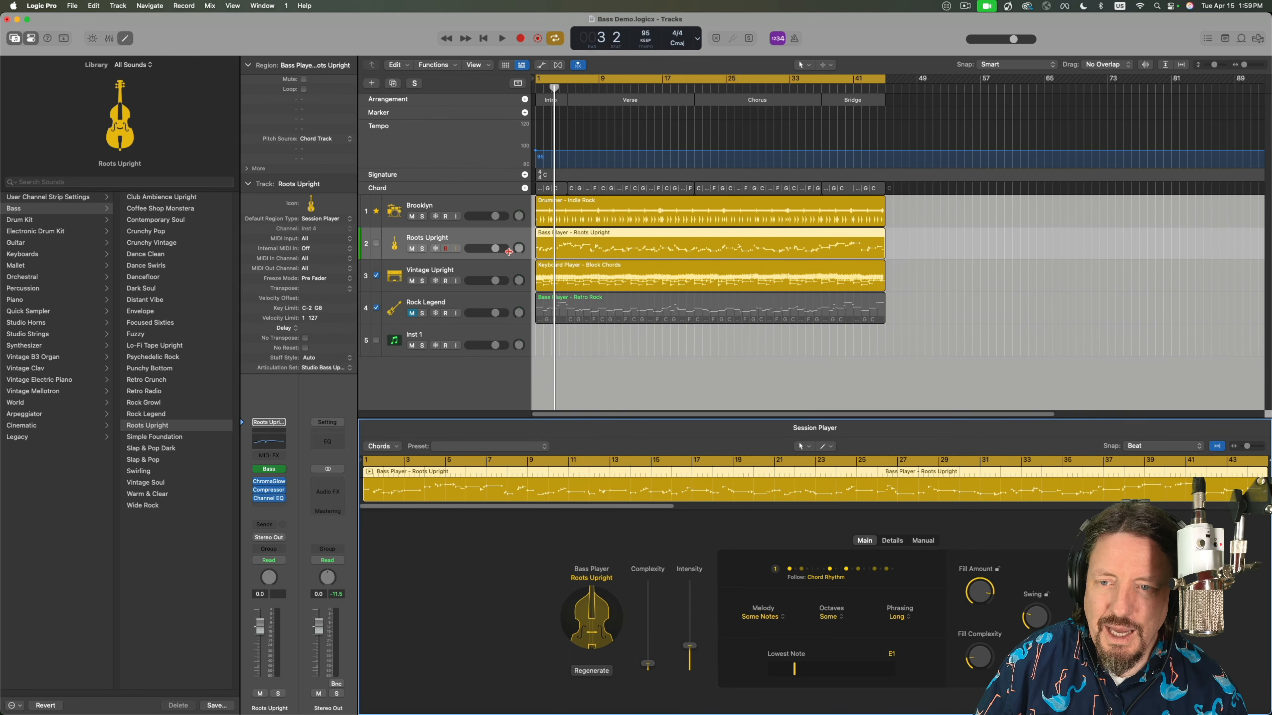
pyautogui.click(269, 469)
pyautogui.click(766, 194)
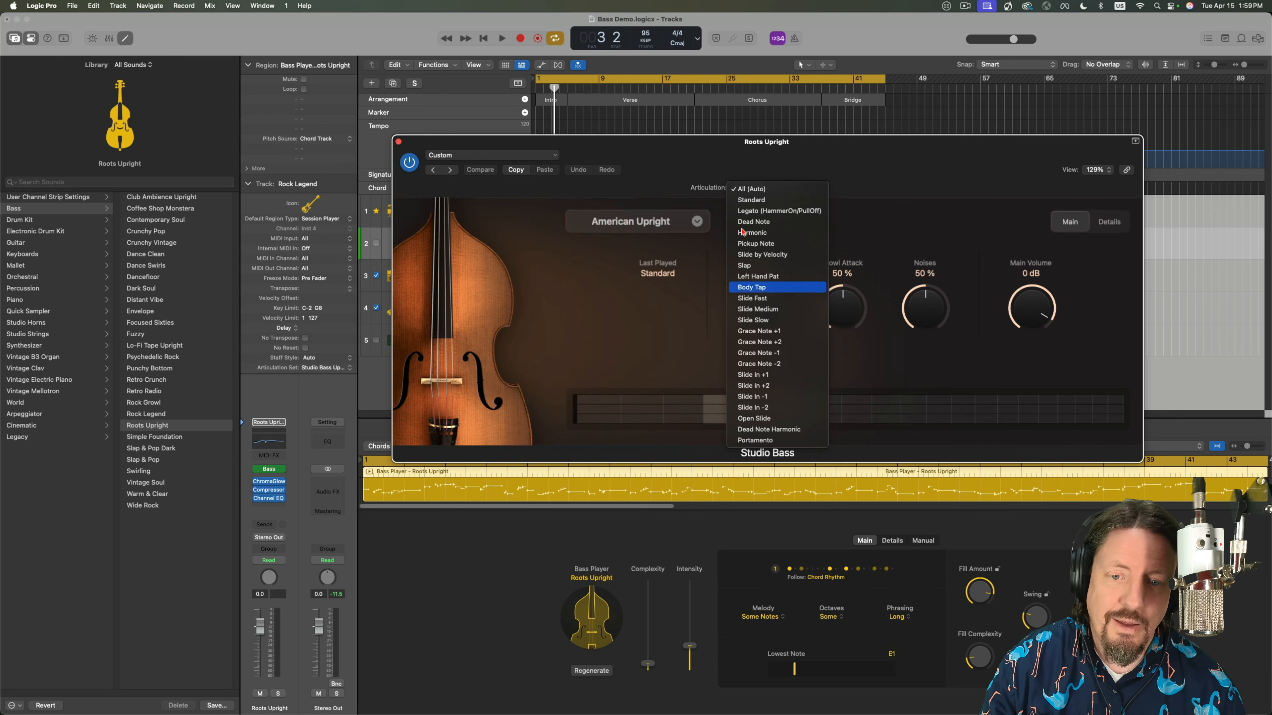
pyautogui.click(834, 165)
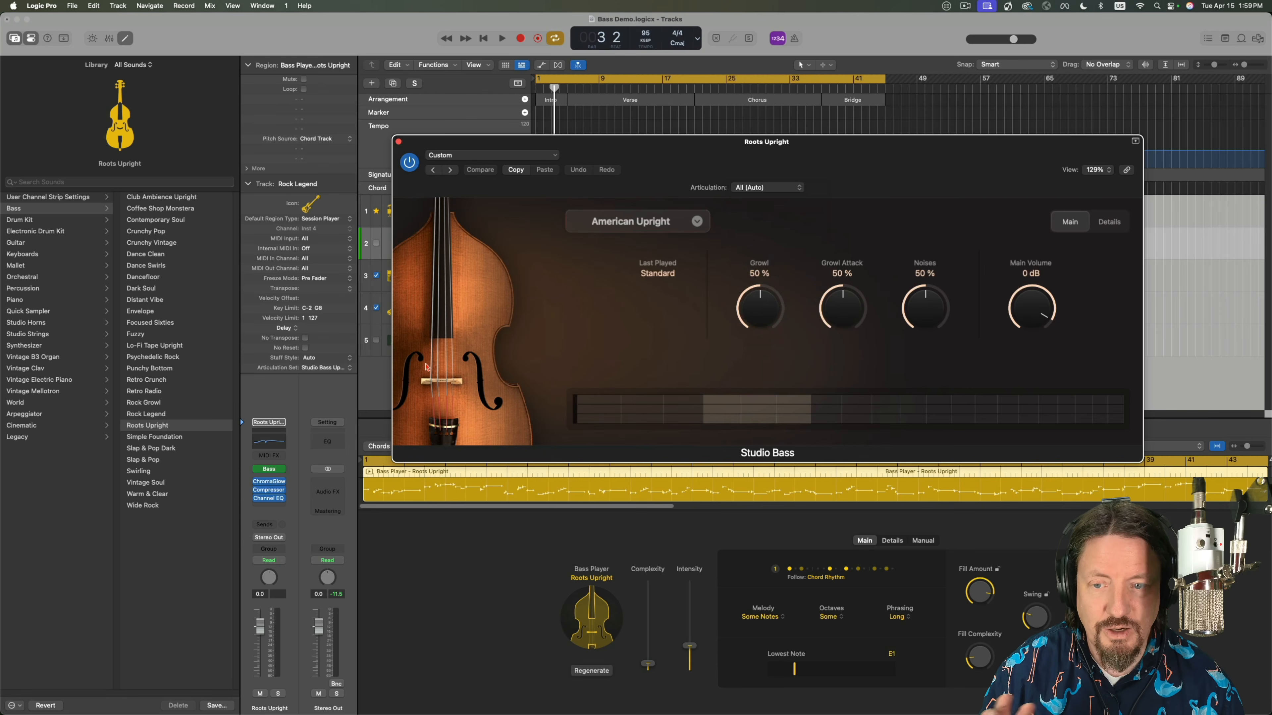
pyautogui.click(753, 189)
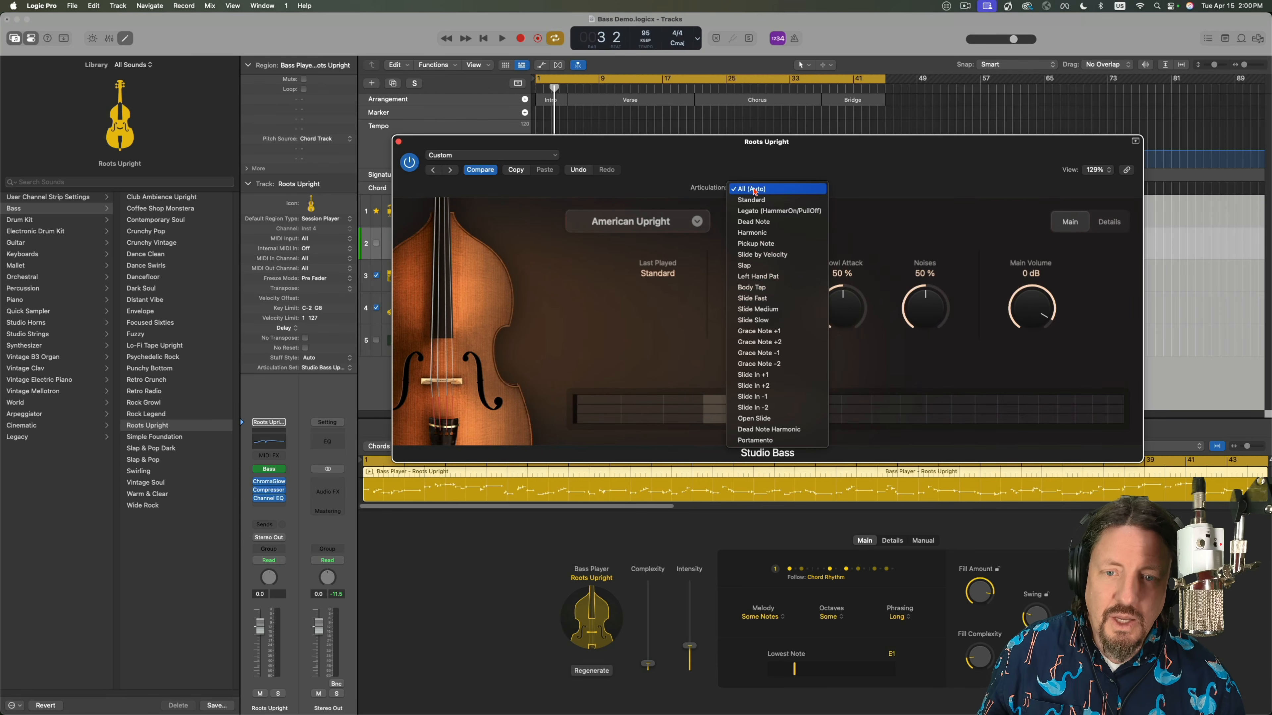
pyautogui.click(741, 192)
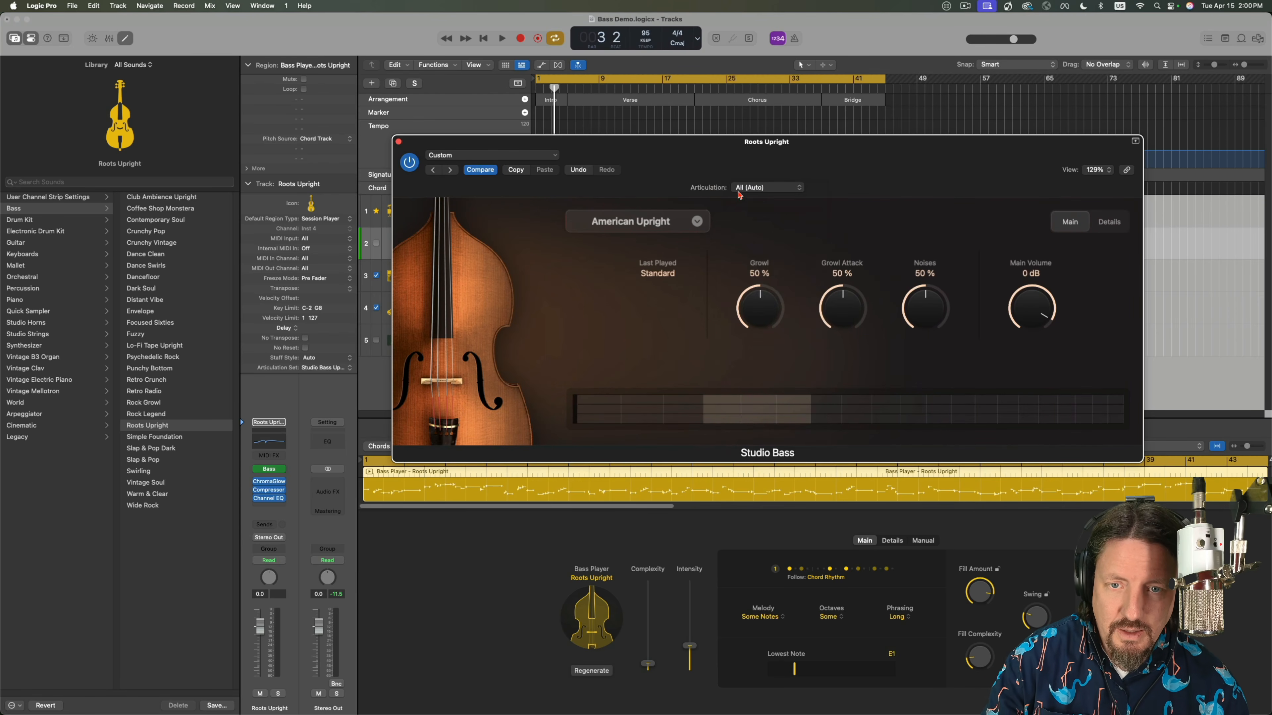
# Look through the track's articulation set options and Studio Bass's available bass models, and close the instrument window.
pyautogui.click(326, 369)
pyautogui.moveTo(330, 521)
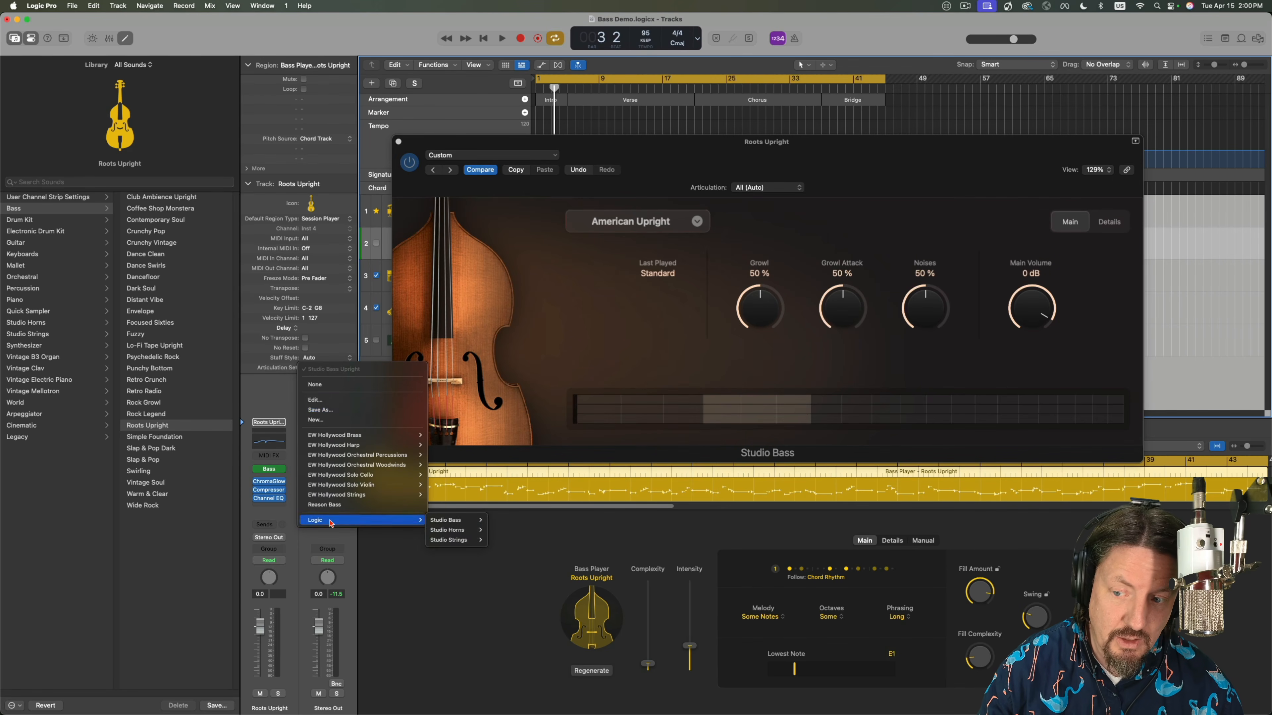
pyautogui.click(663, 281)
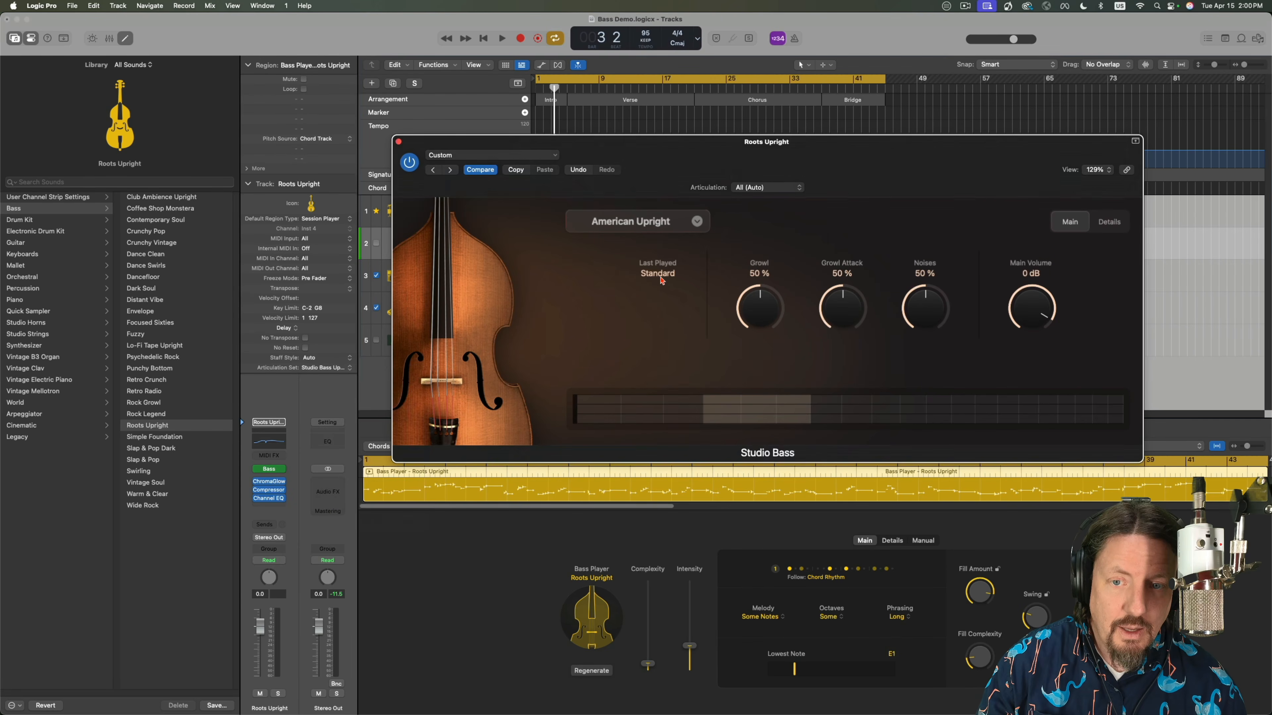
pyautogui.click(646, 226)
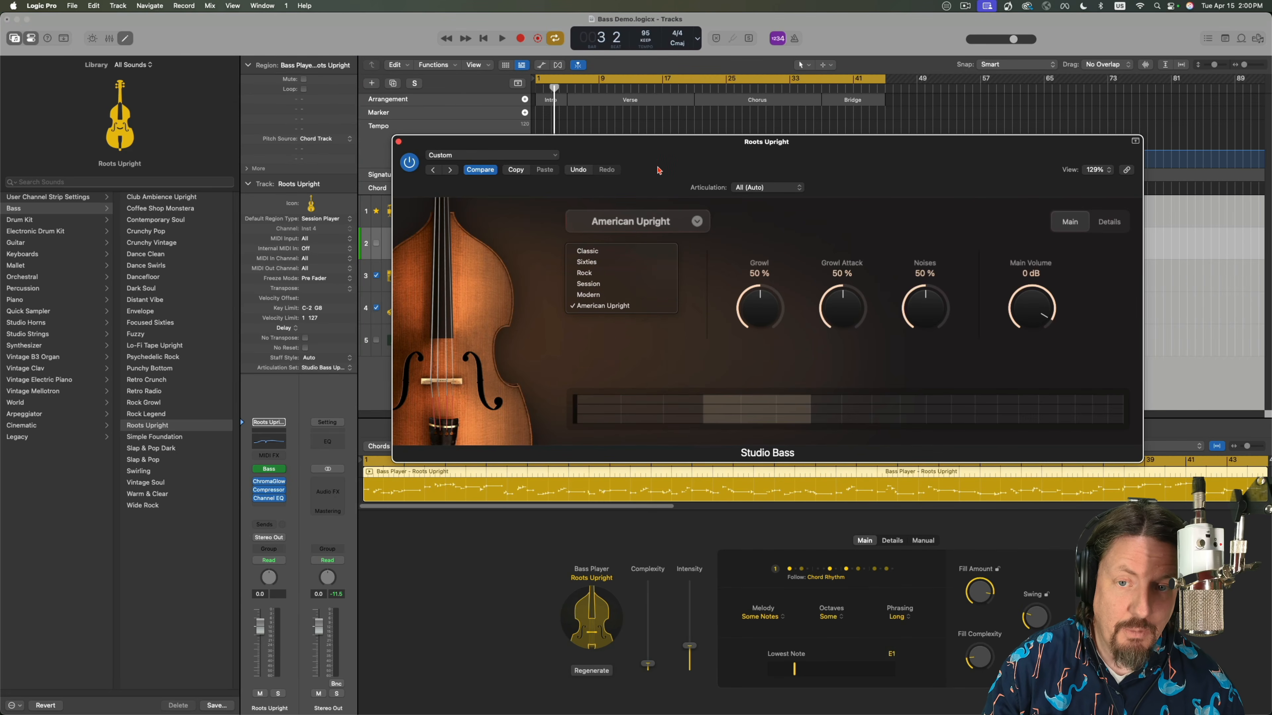
pyautogui.click(484, 172)
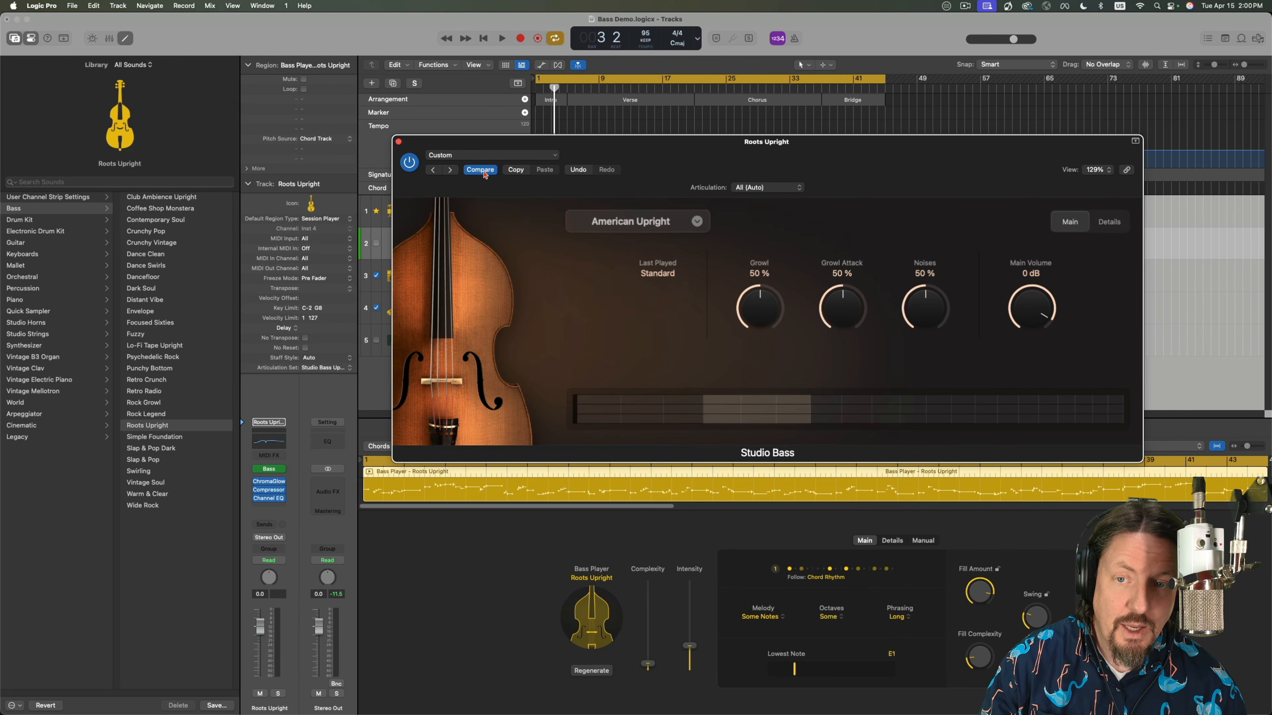
pyautogui.click(399, 143)
# Check the Bass Player styles again, reopen Studio Bass, and look through Logic's Studio Bass articulation sets.
pyautogui.click(598, 632)
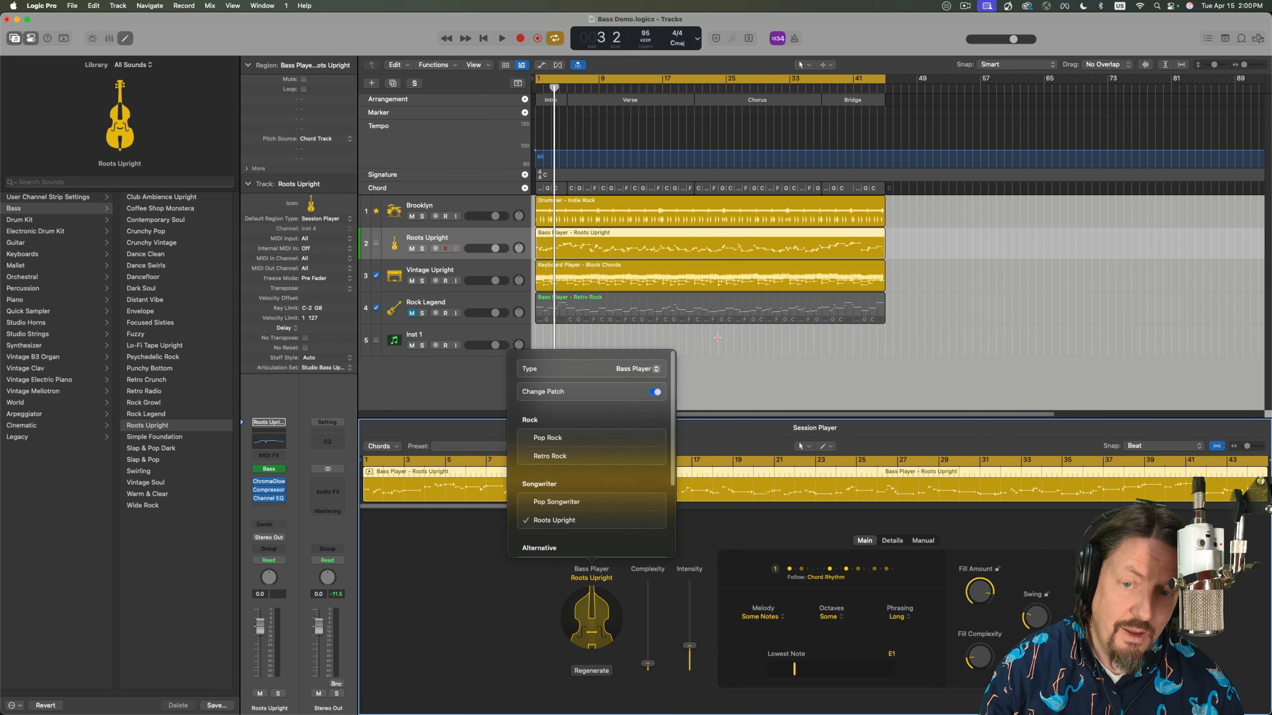
pyautogui.click(695, 434)
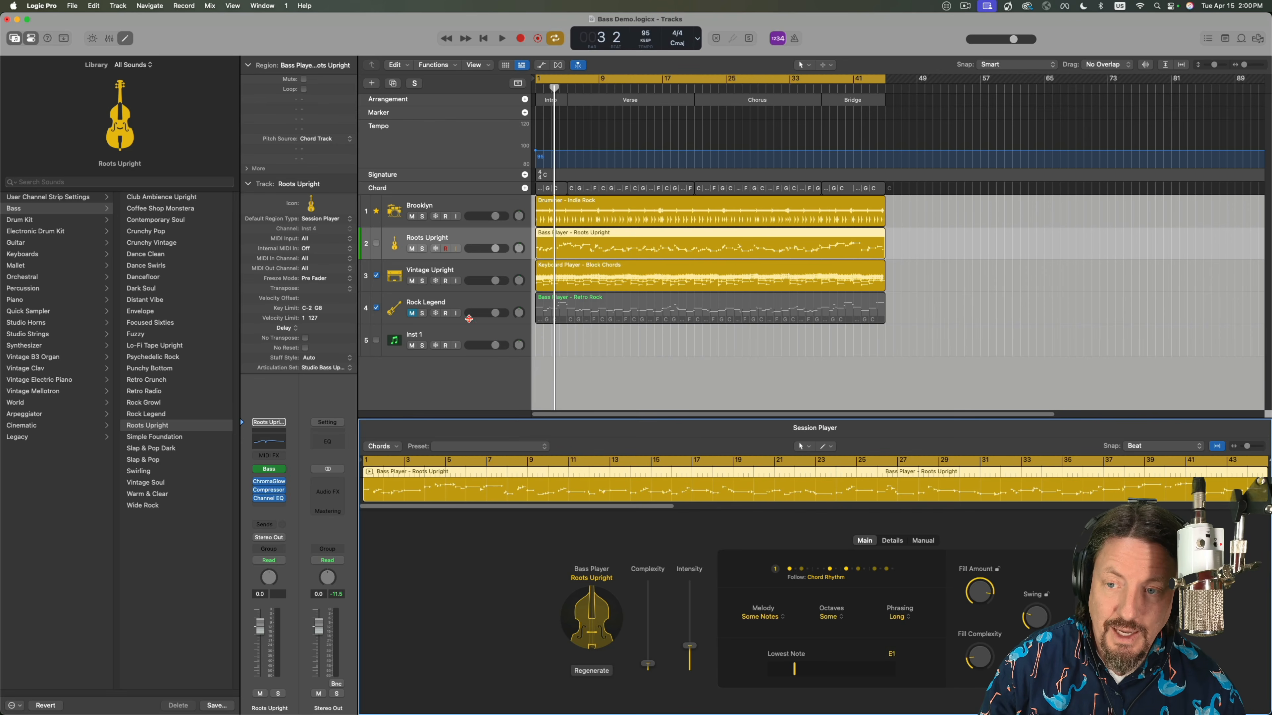
pyautogui.click(278, 471)
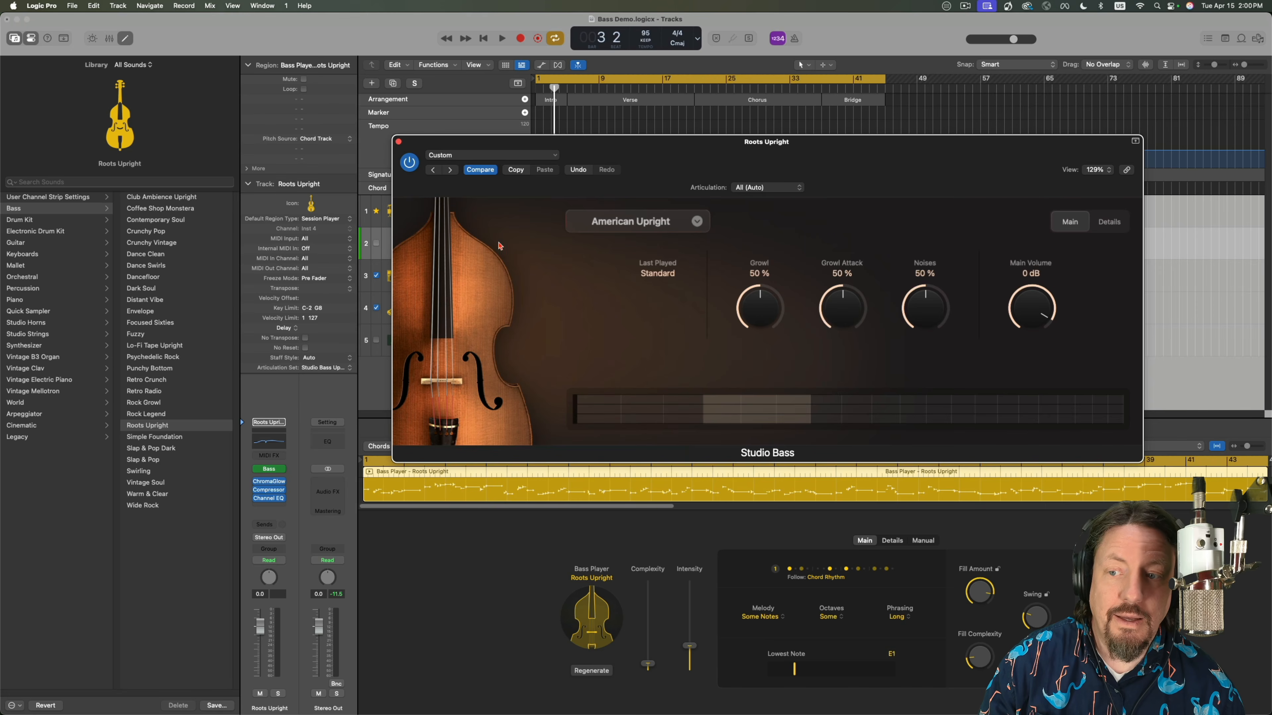
pyautogui.click(323, 367)
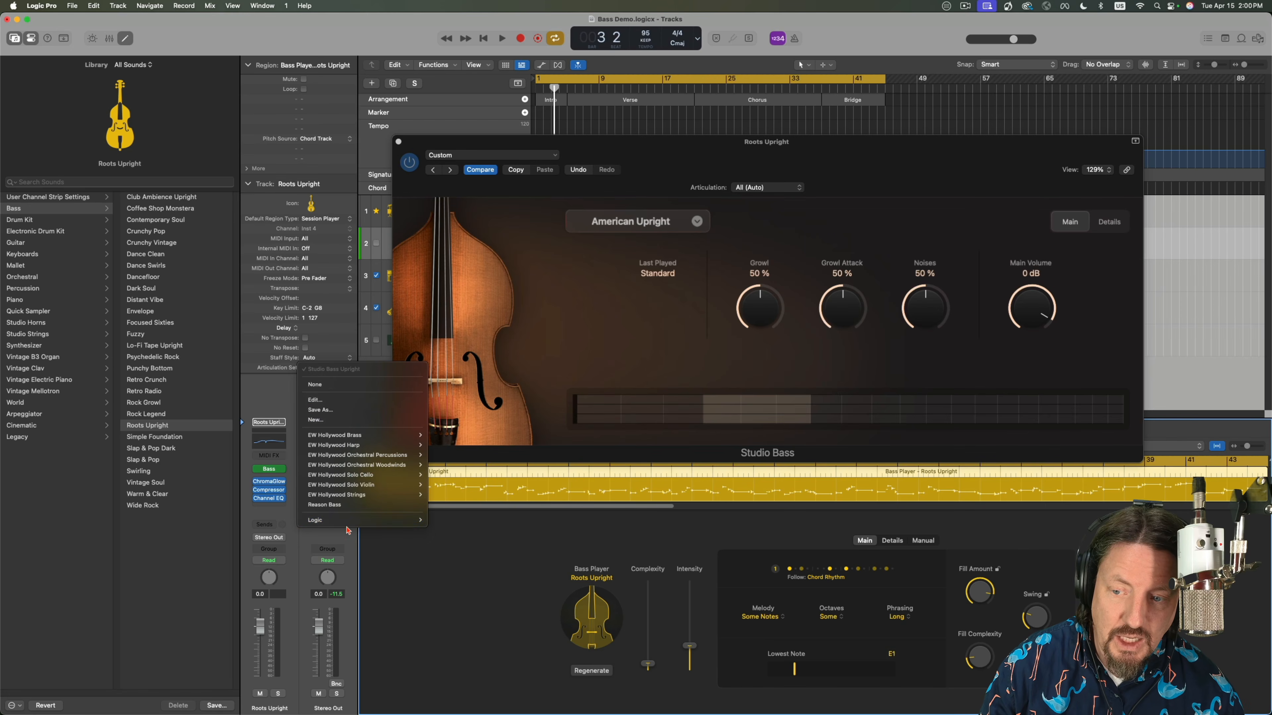
pyautogui.moveTo(351, 520)
pyautogui.moveTo(453, 520)
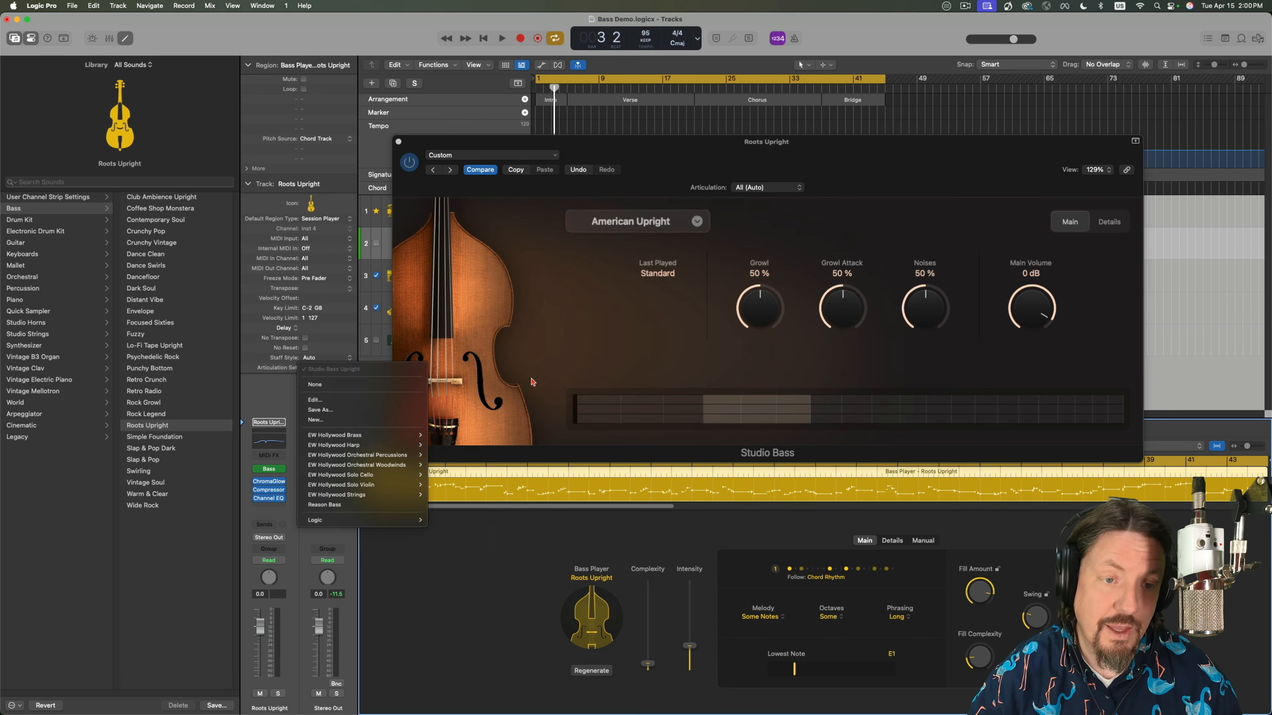
pyautogui.click(667, 335)
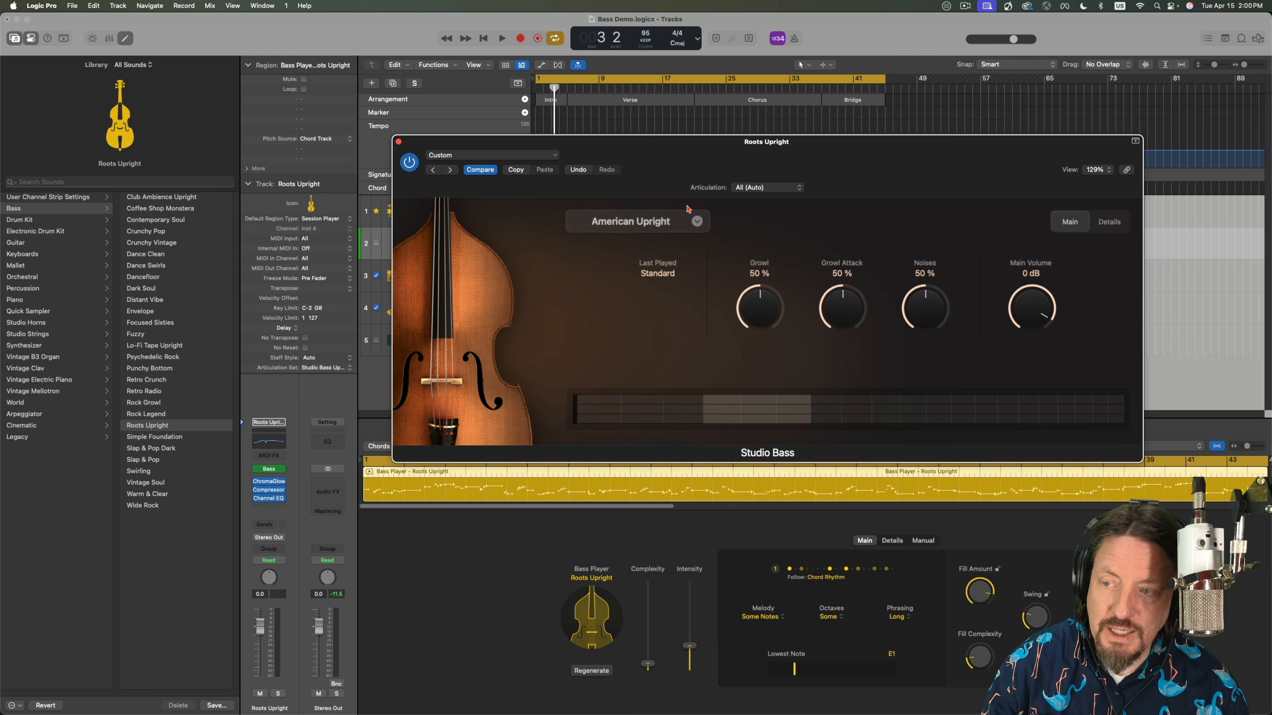
# Load the Club Ambience Upright and Crunchy Pop patches in turn and compare the Studio Bass articulation lists they offer.
pyautogui.click(160, 200)
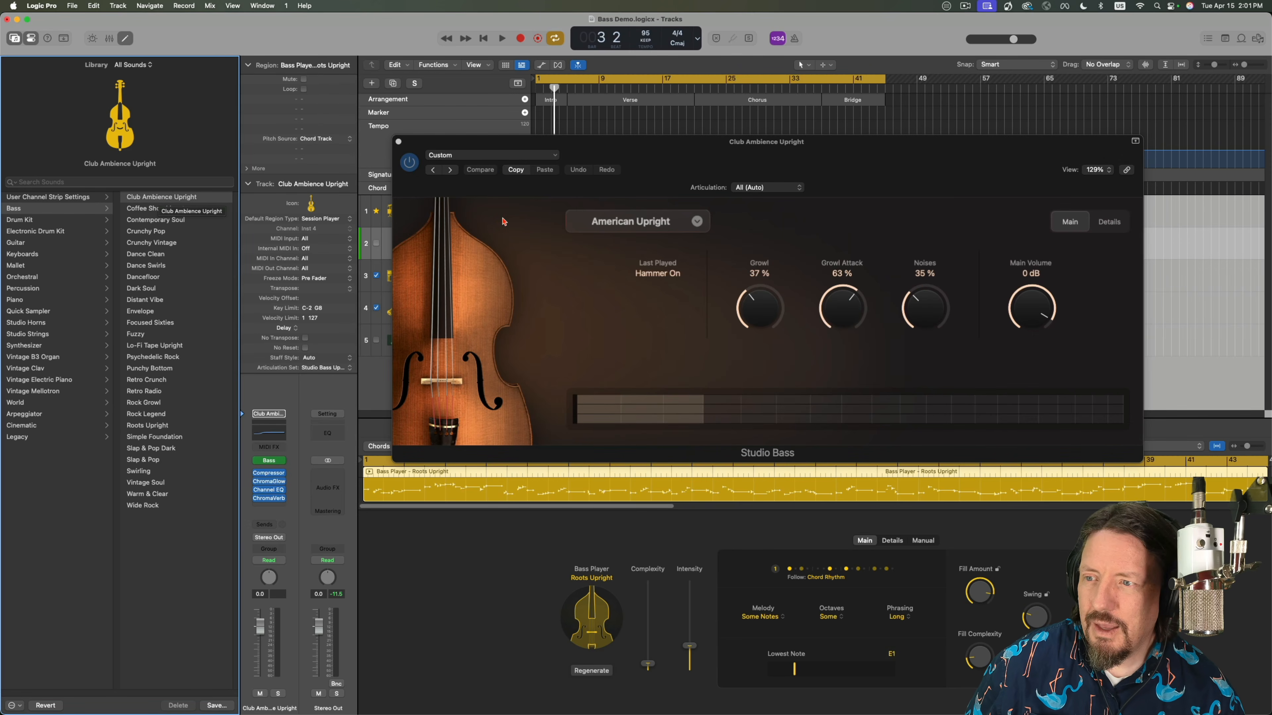
pyautogui.click(751, 187)
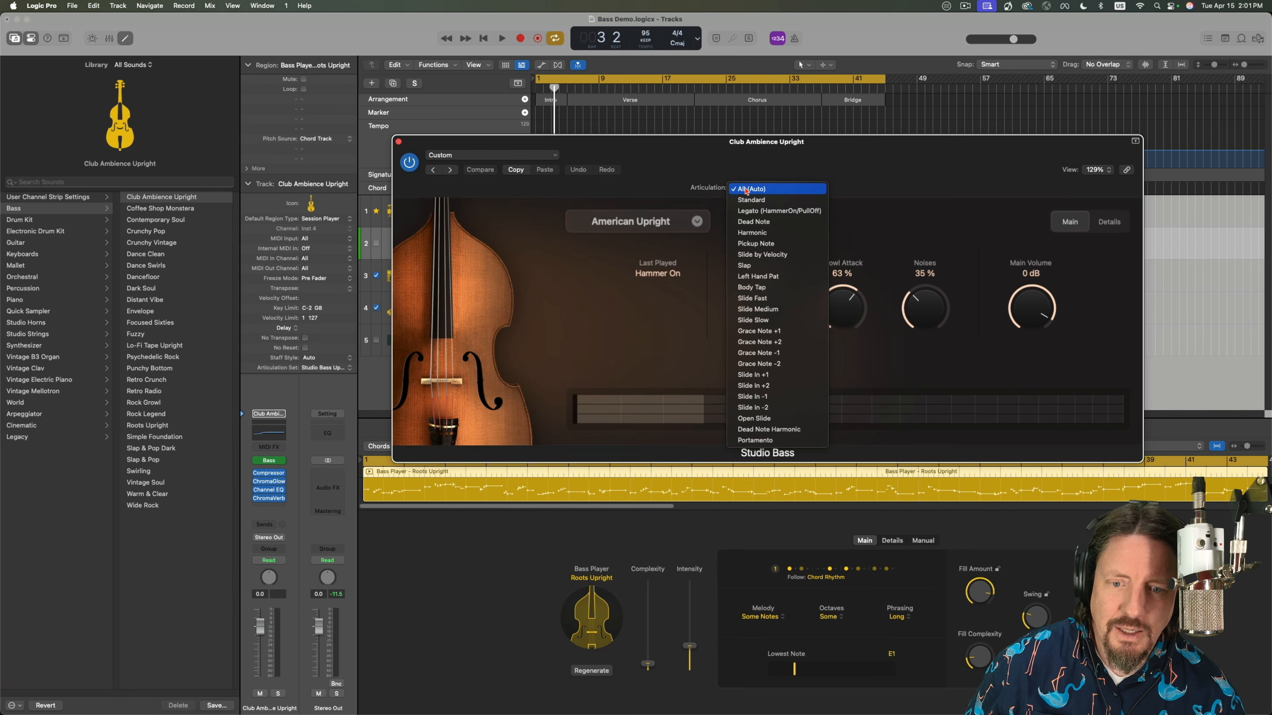
pyautogui.click(163, 234)
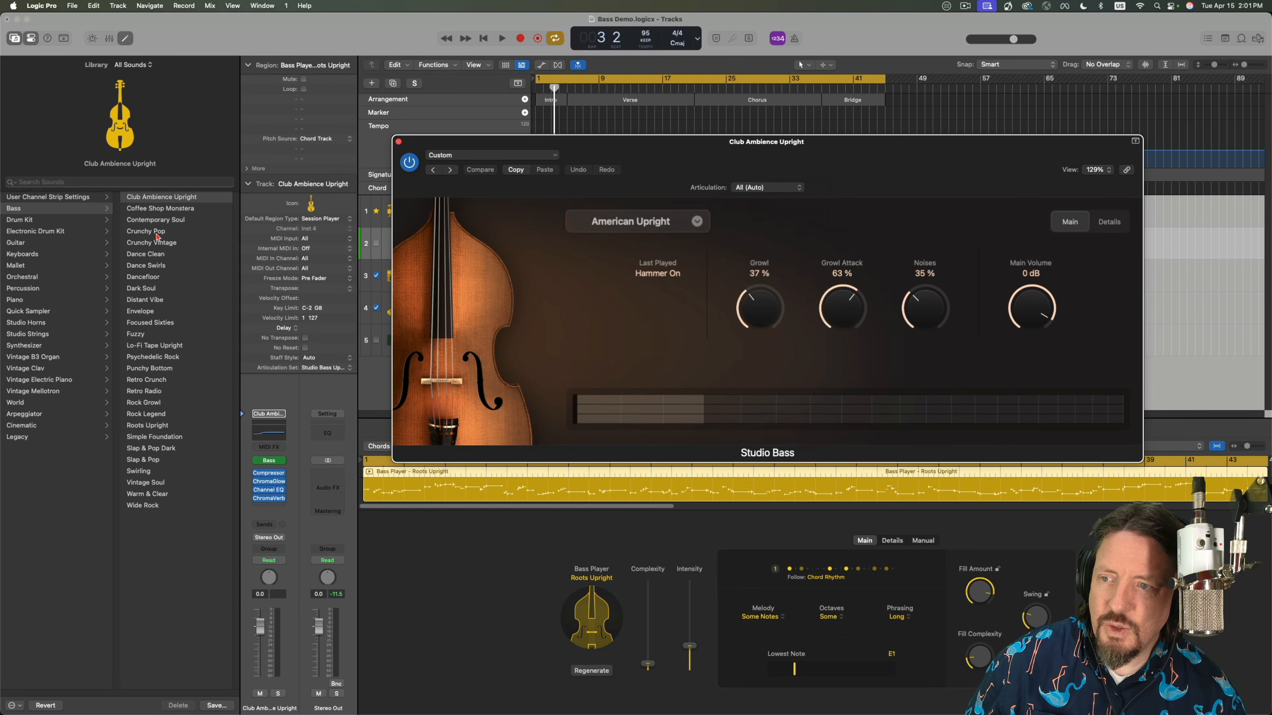
pyautogui.click(162, 234)
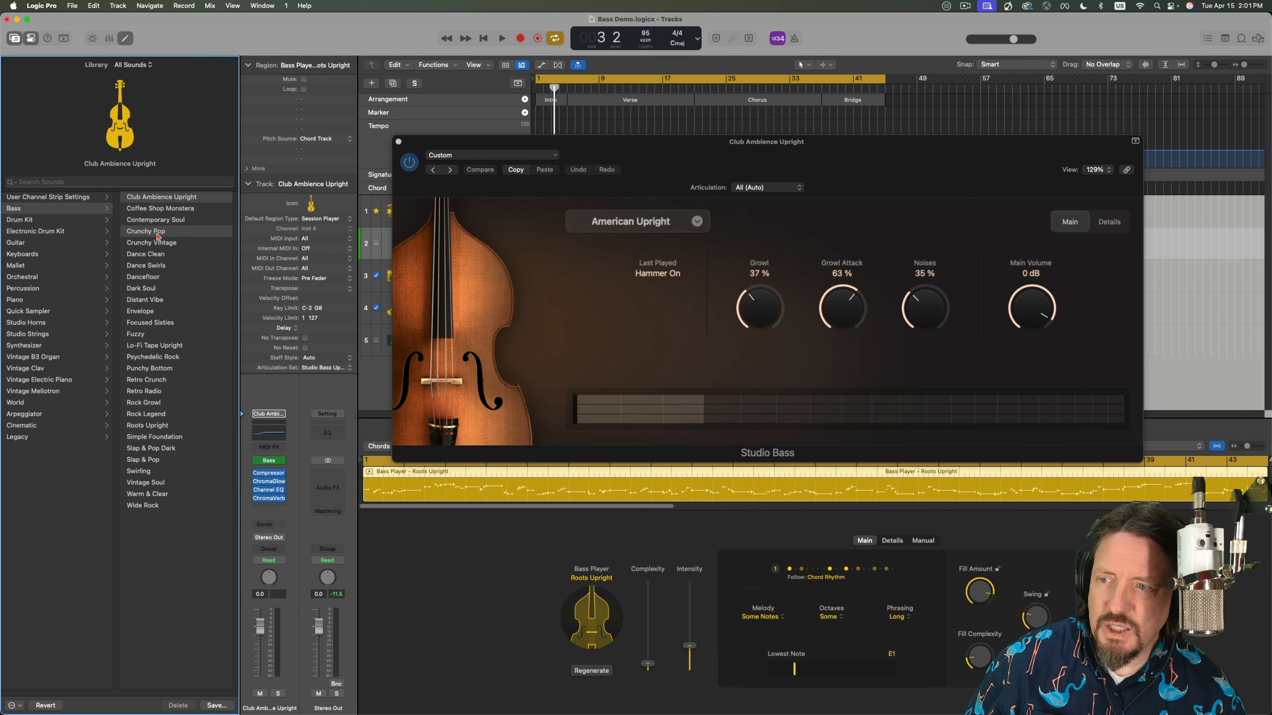
pyautogui.click(769, 187)
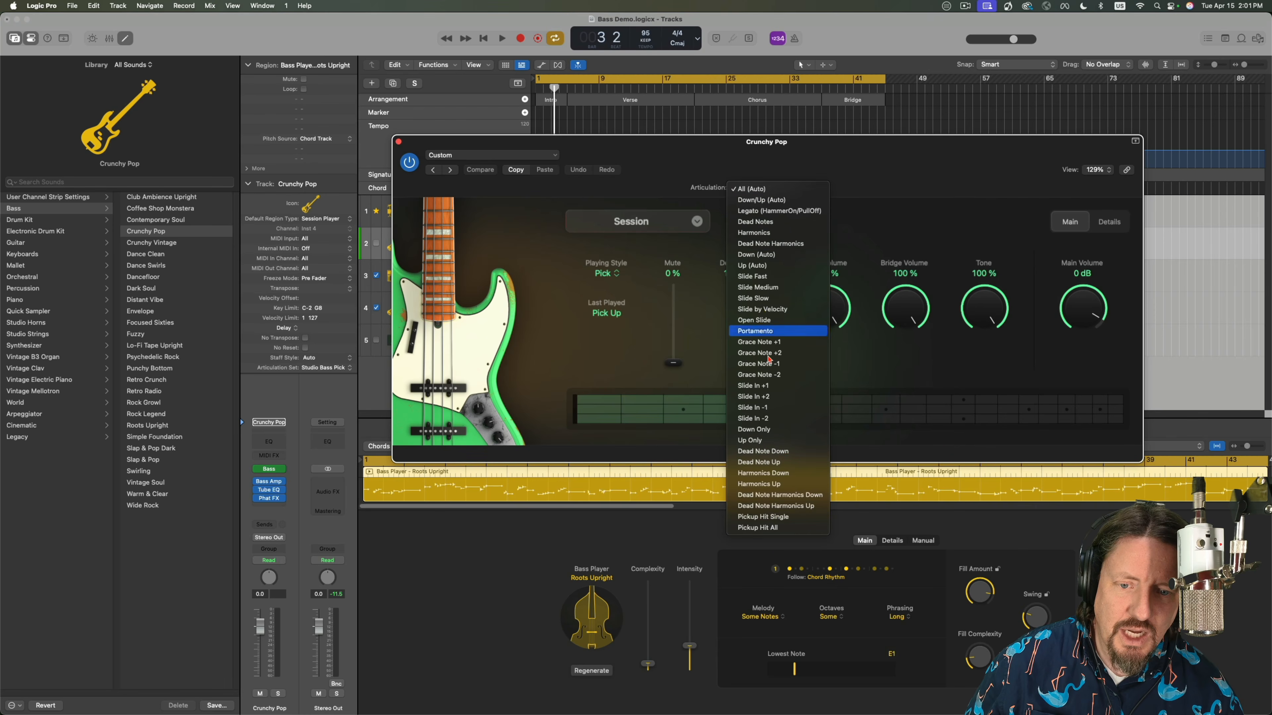
pyautogui.click(172, 241)
# Try the Crunchy Vintage and Dance Clean bass patches on the second track and move the Studio Bass window lower.
pyautogui.click(168, 245)
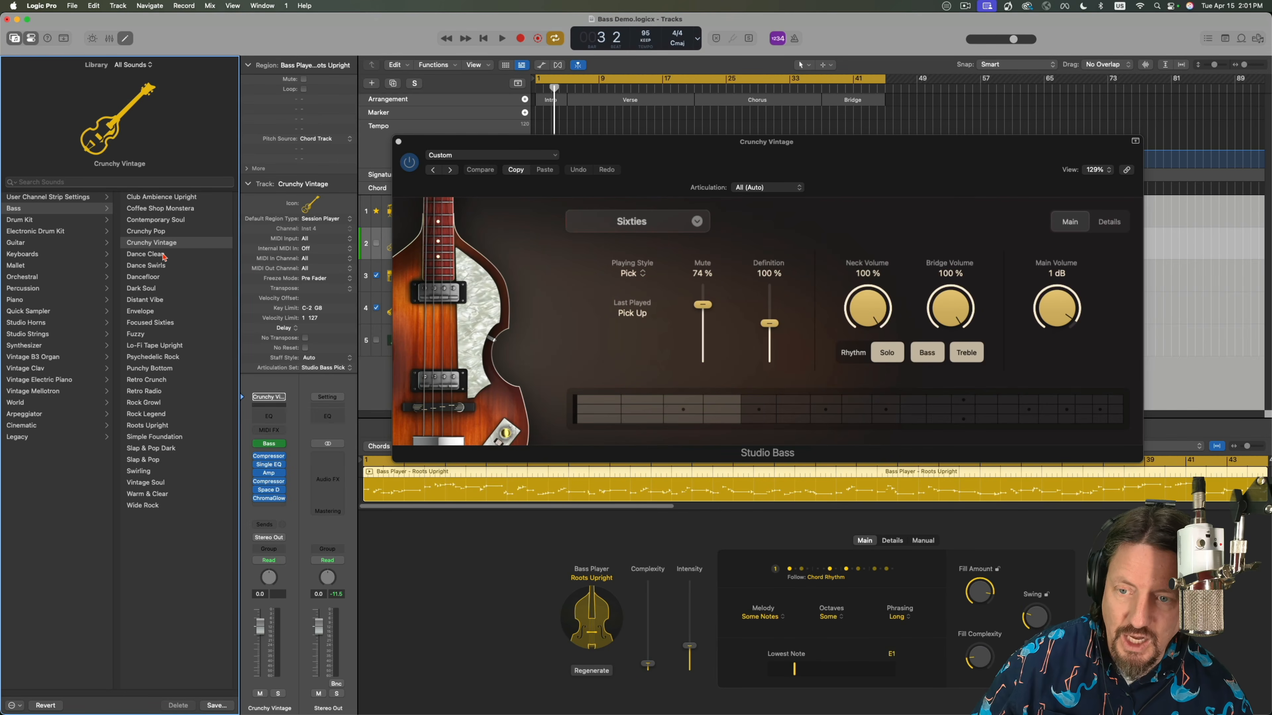
pyautogui.click(163, 255)
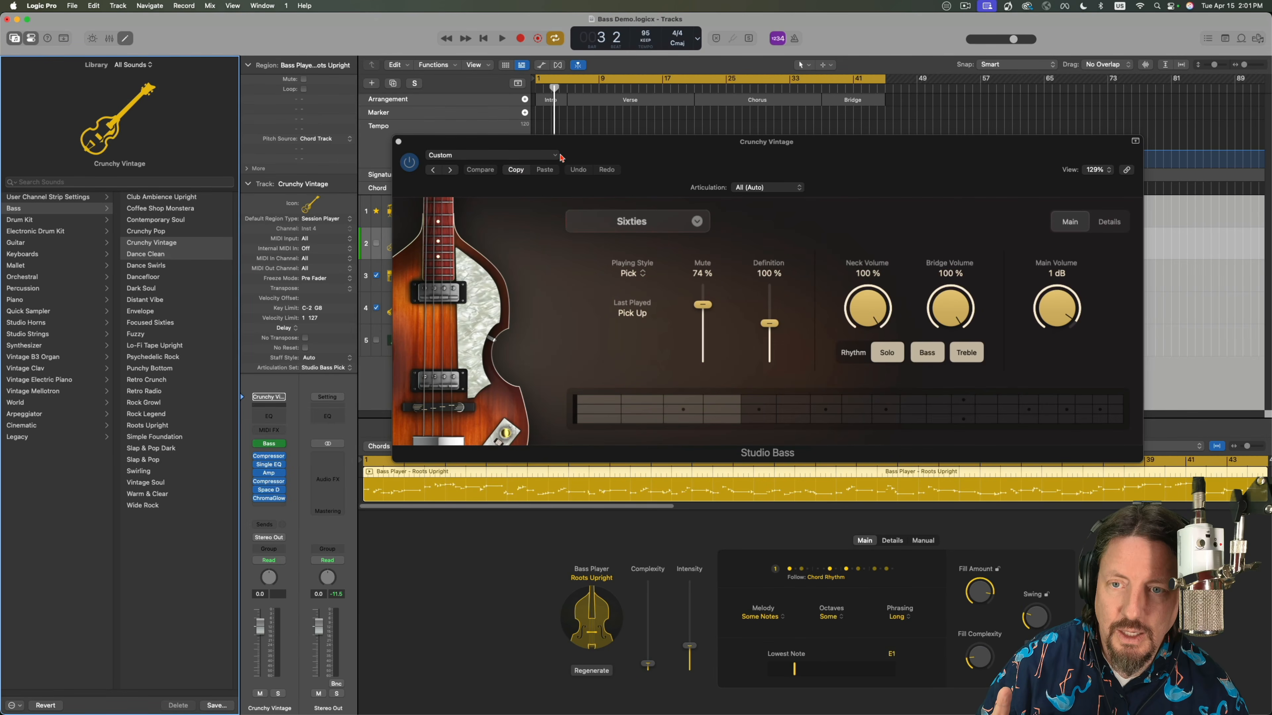
pyautogui.moveTo(586, 145); pyautogui.dragTo(608, 306)
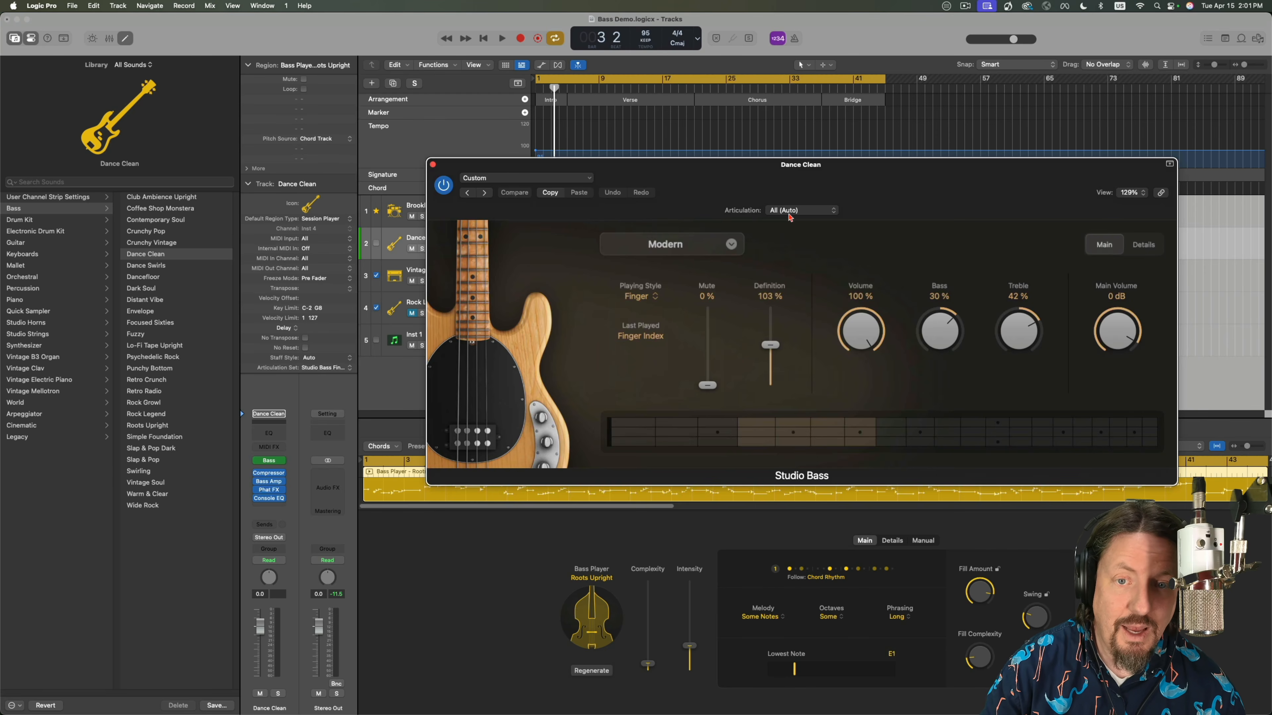
# Load the Fuzzy bass patch on the second track, review its Studio Bass articulations, and close the instrument window.
pyautogui.click(150, 335)
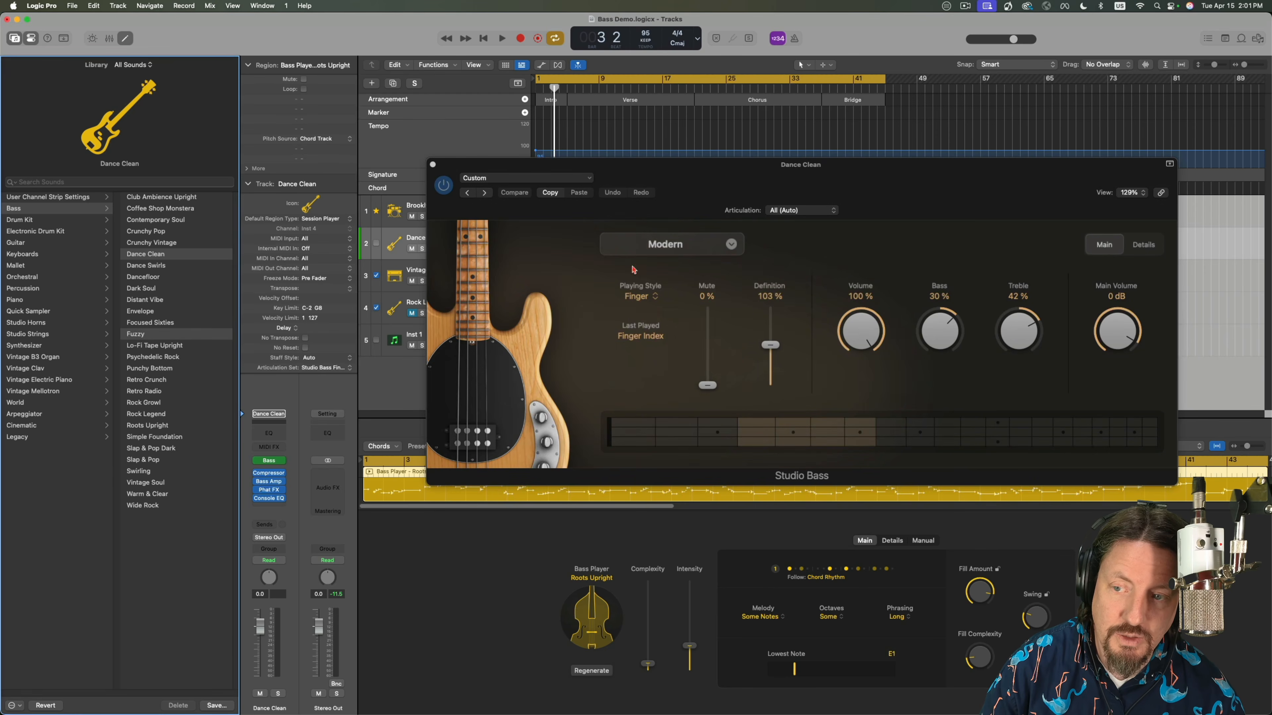
pyautogui.click(793, 211)
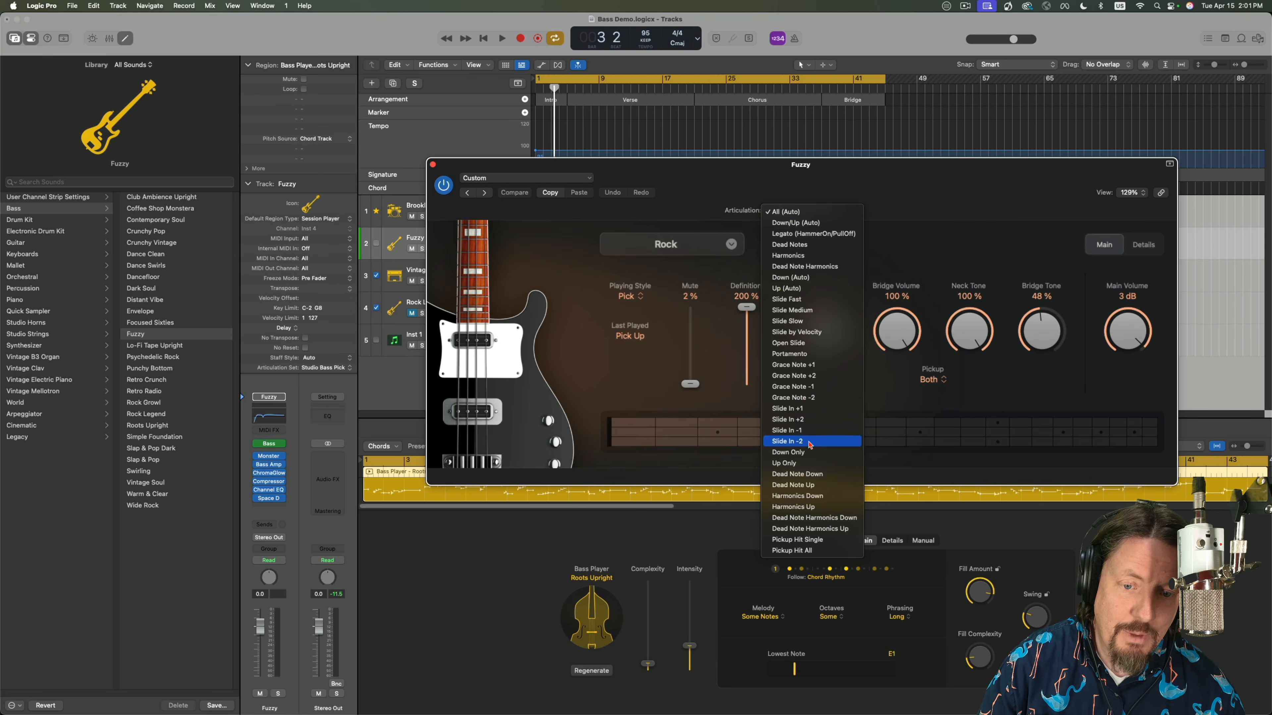
pyautogui.click(684, 182)
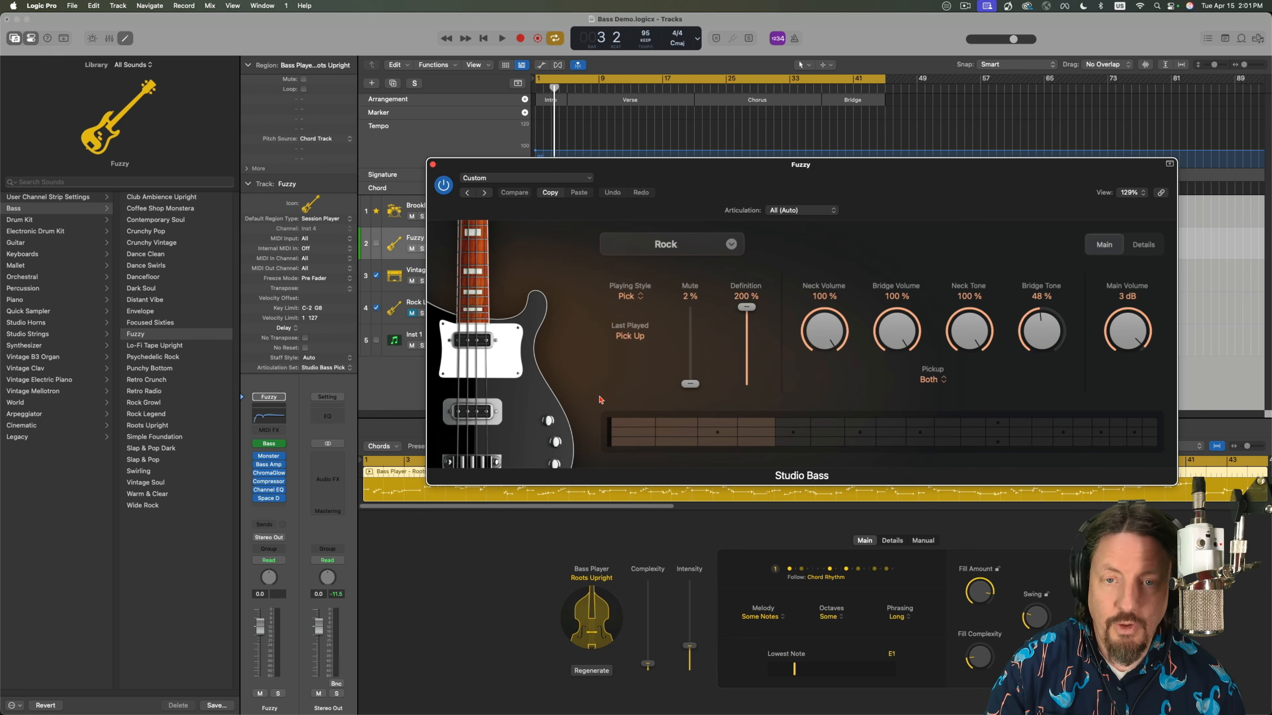
pyautogui.click(433, 165)
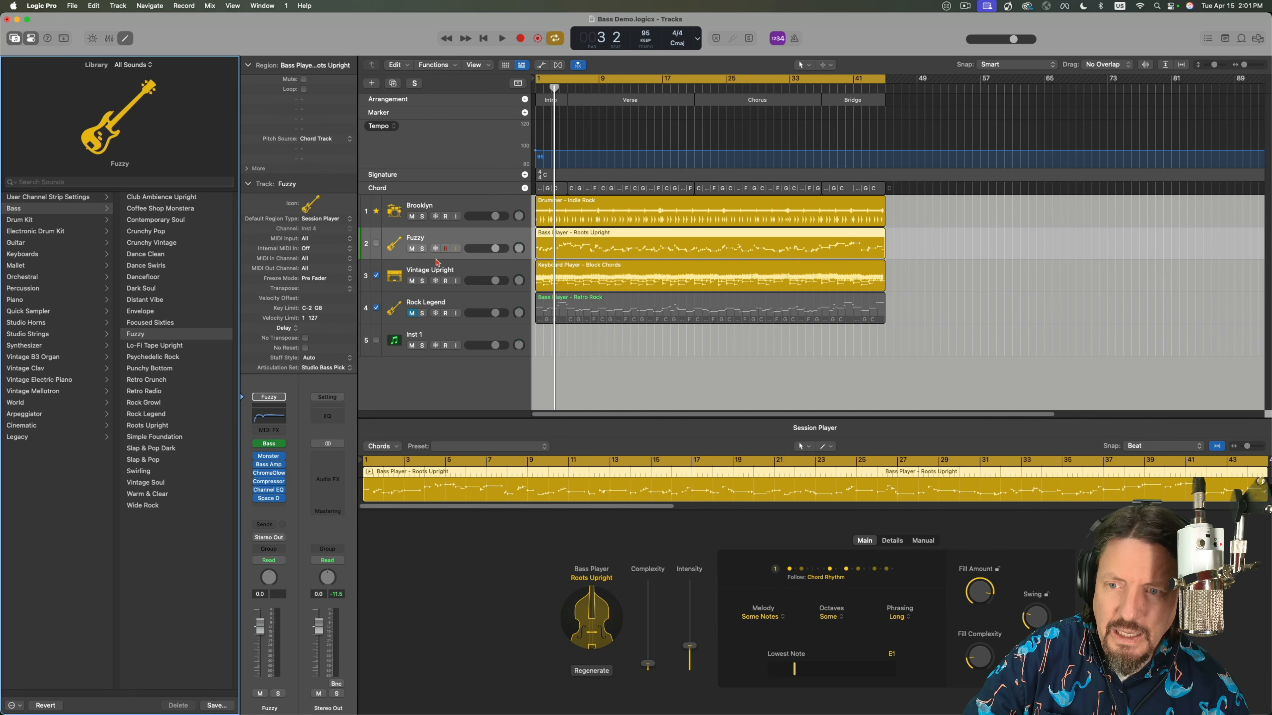
# Load the Alchemy synthesizer on the Inst 1 track and close its plug-in window.
pyautogui.click(436, 339)
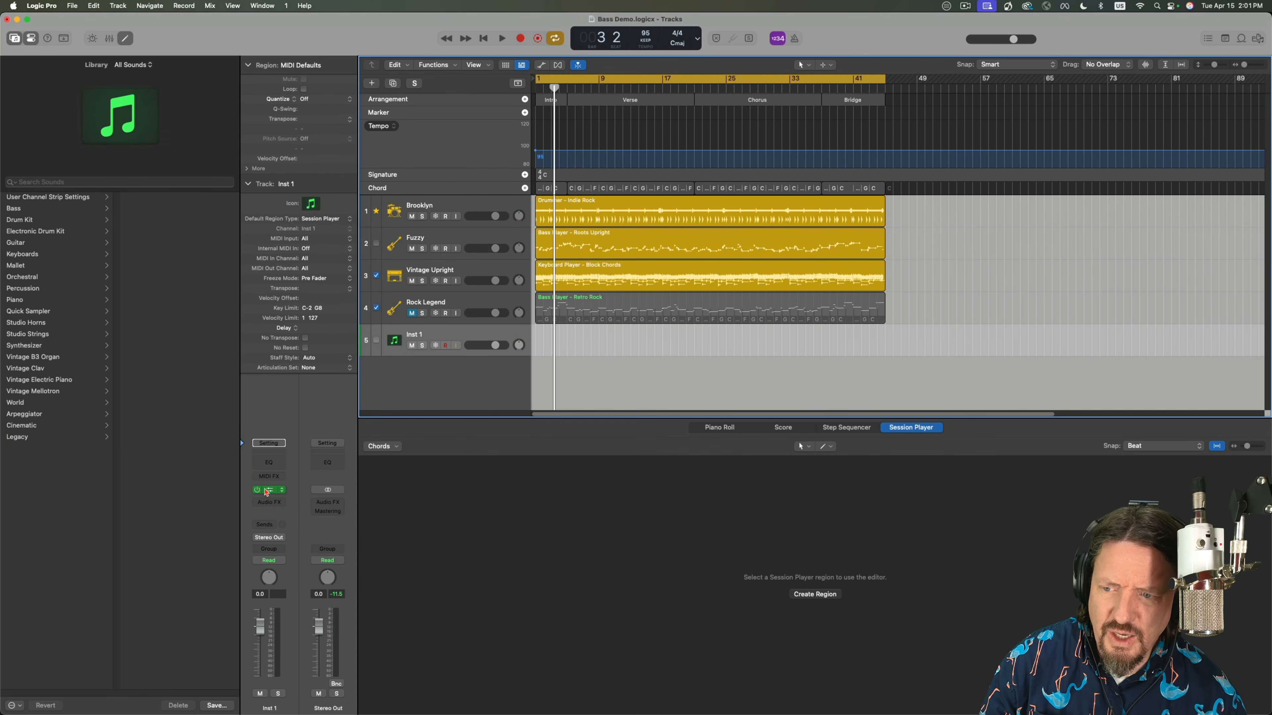
pyautogui.click(281, 491)
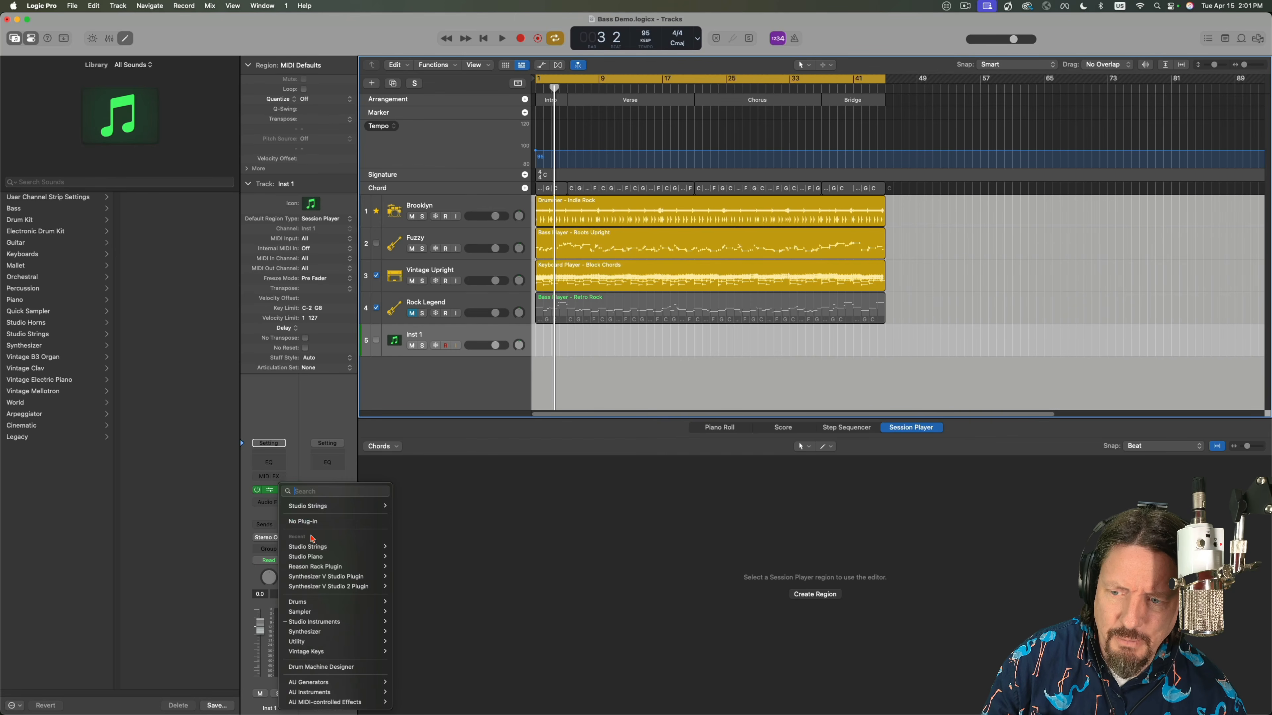
pyautogui.moveTo(321, 623)
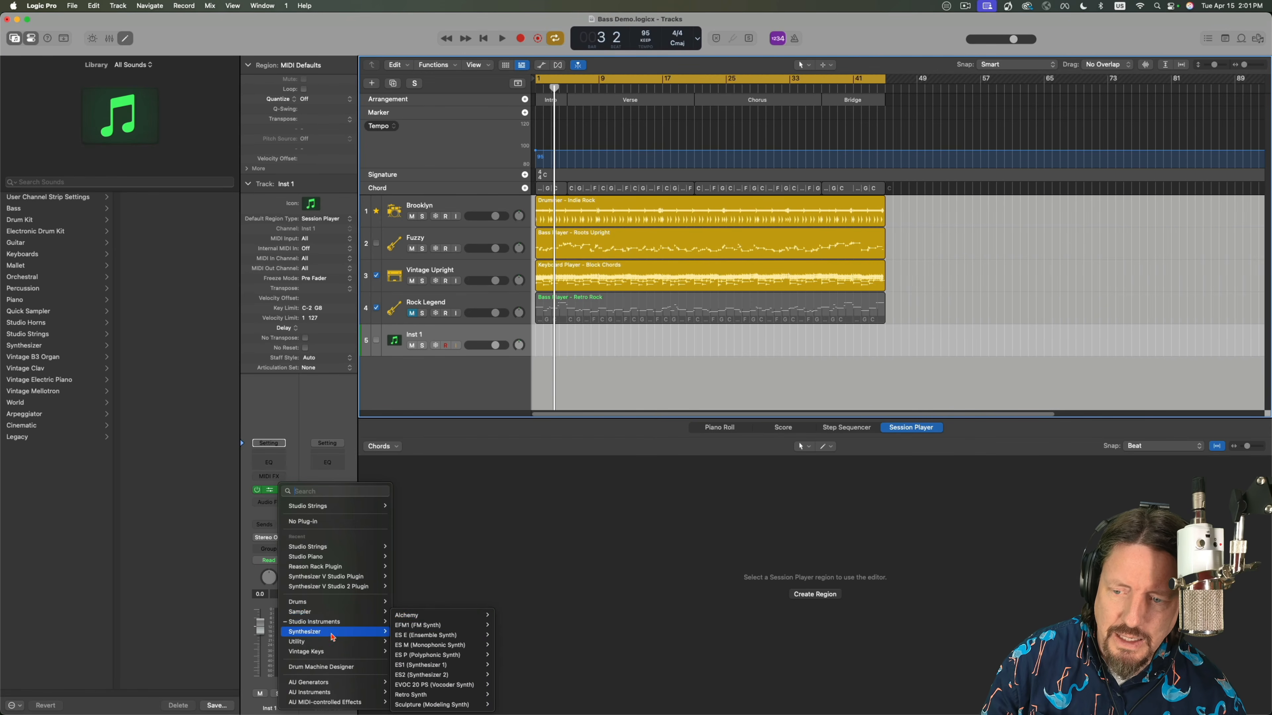
pyautogui.click(505, 617)
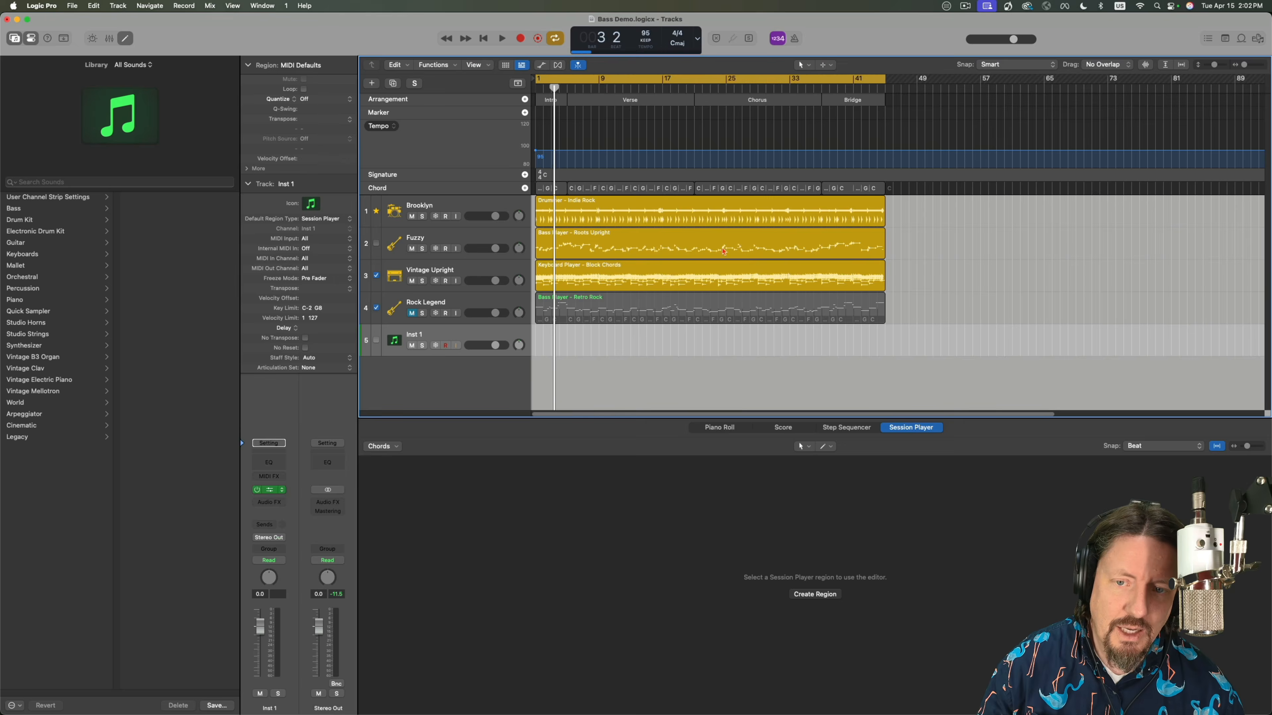
pyautogui.click(399, 143)
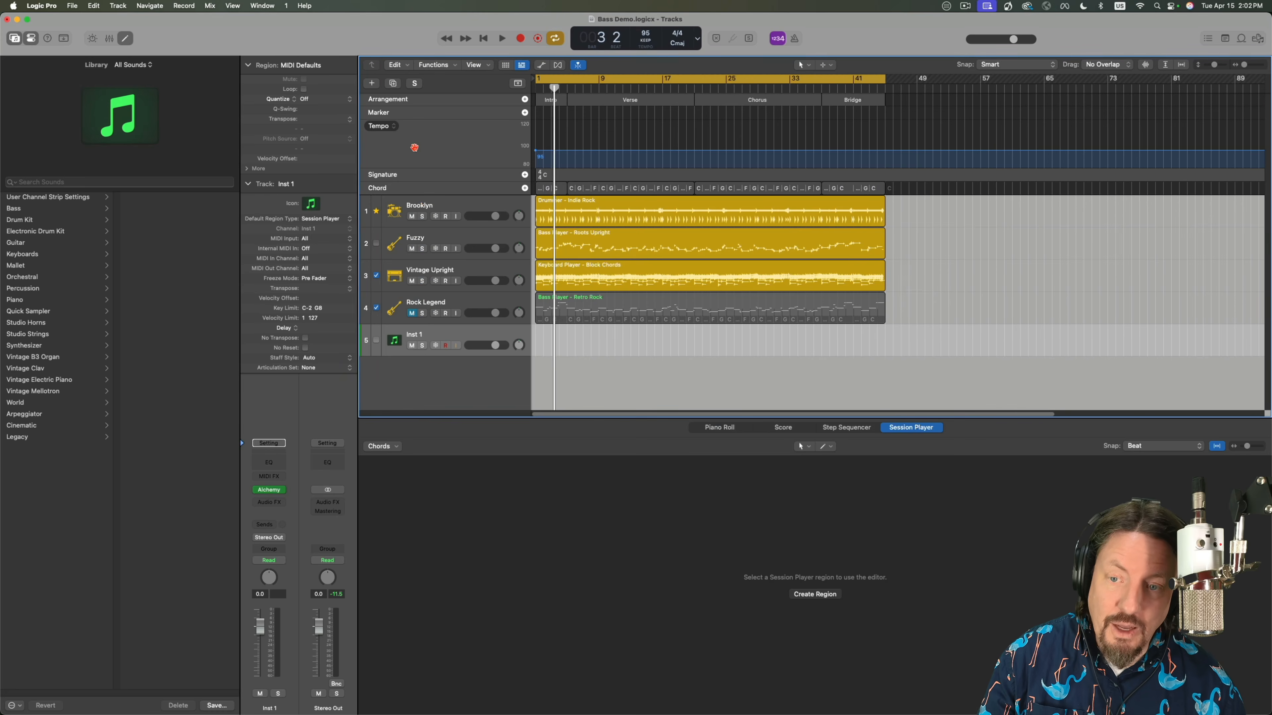
# Create a new articulation set for the Inst 1 track and move its editor window aside.
pyautogui.click(329, 371)
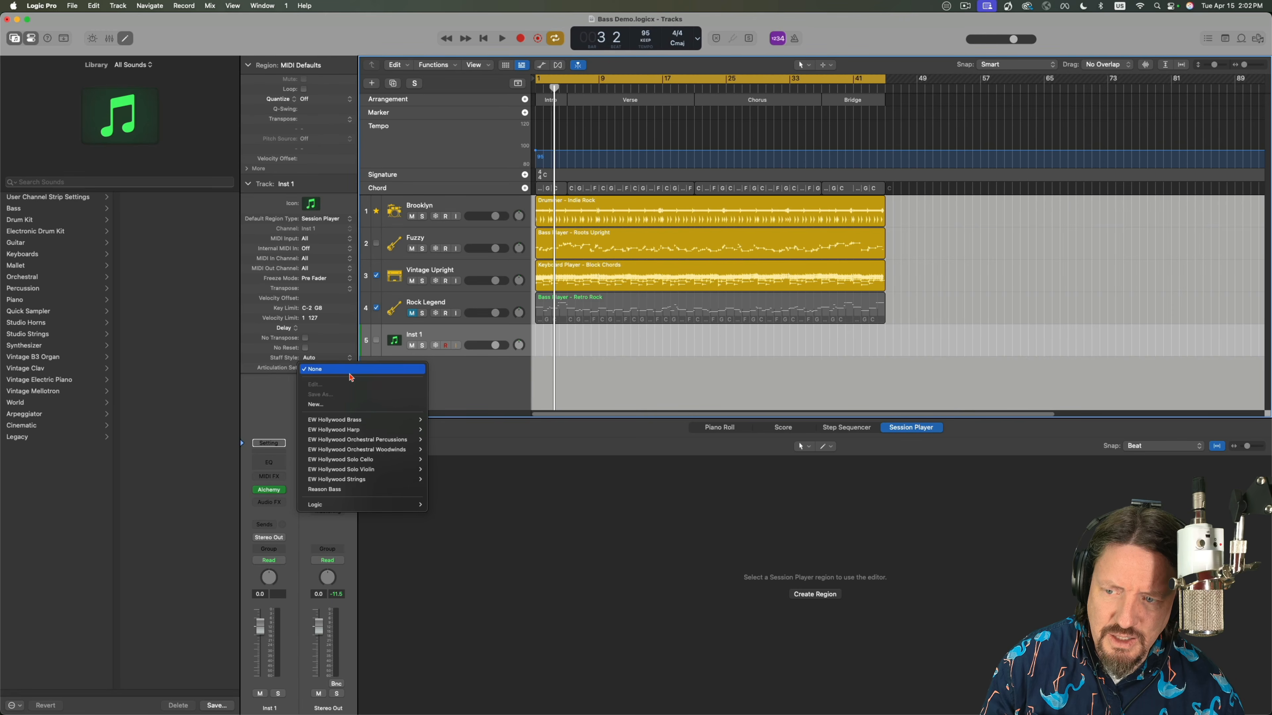
pyautogui.click(316, 405)
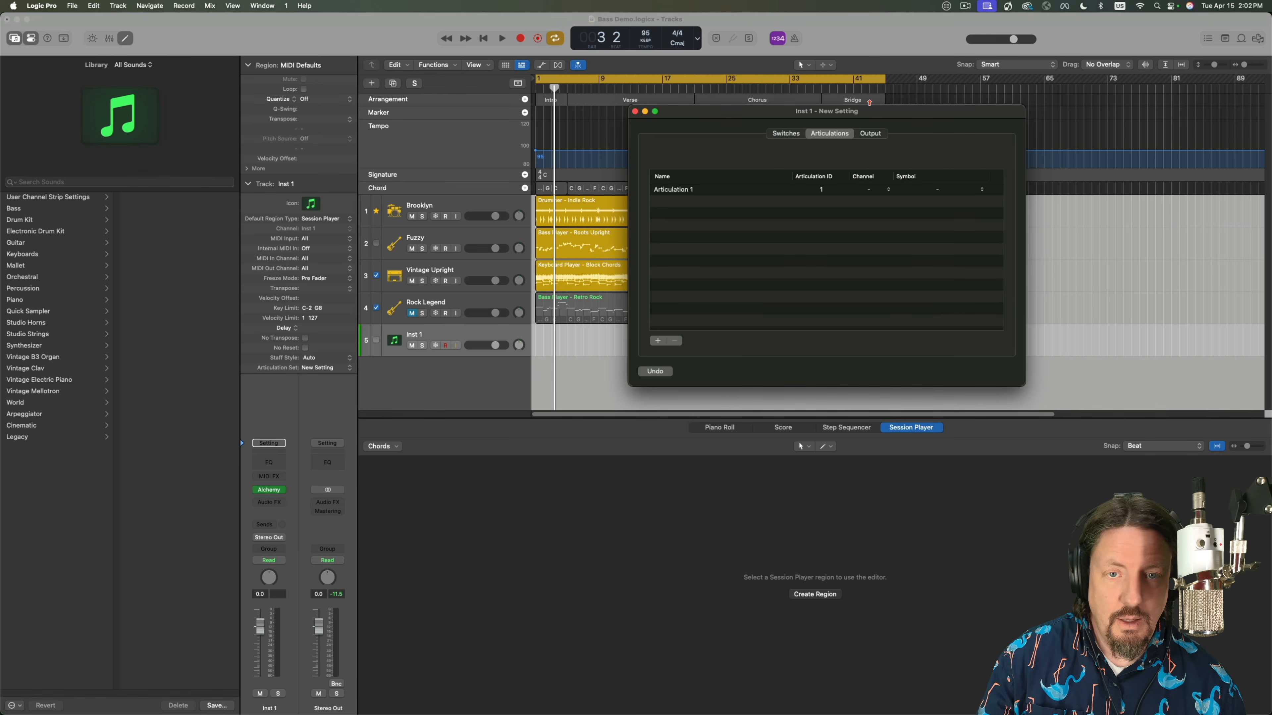
pyautogui.moveTo(869, 110); pyautogui.dragTo(793, 110)
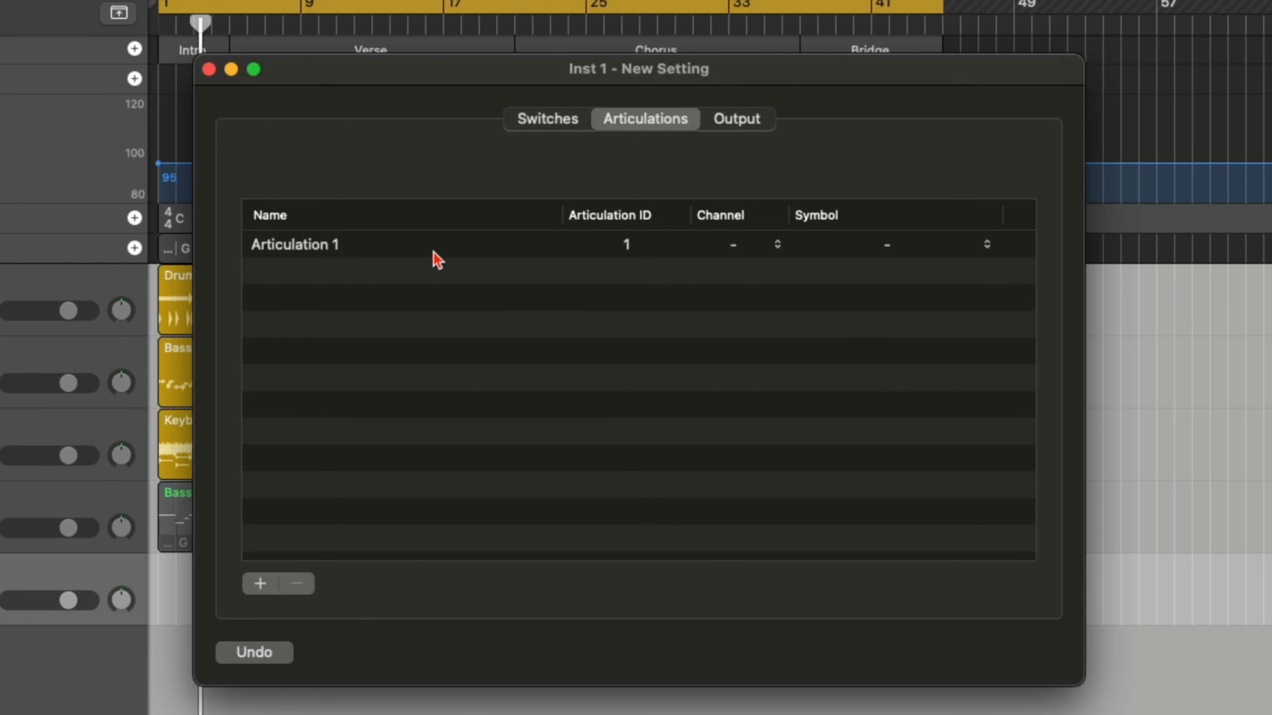
# Inspect the editable name and articulation ID of the first articulation in the new set.
pyautogui.click(358, 250)
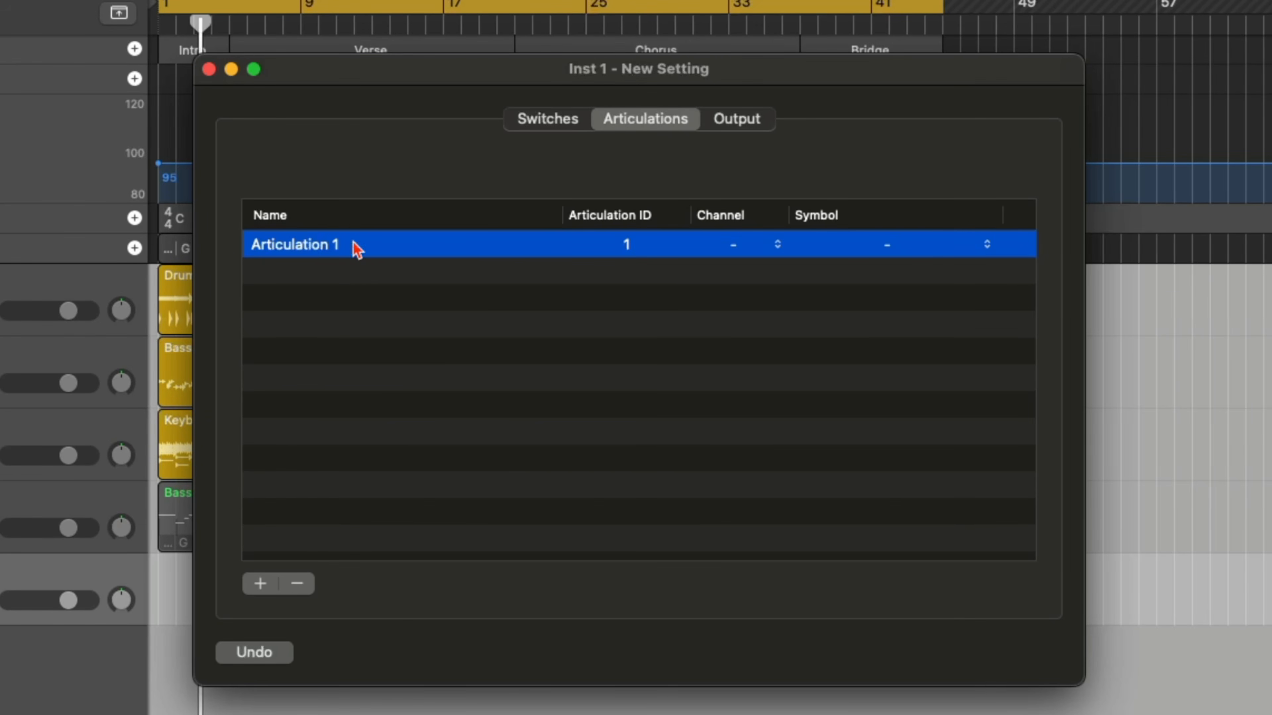
pyautogui.click(326, 248)
pyautogui.click(377, 276)
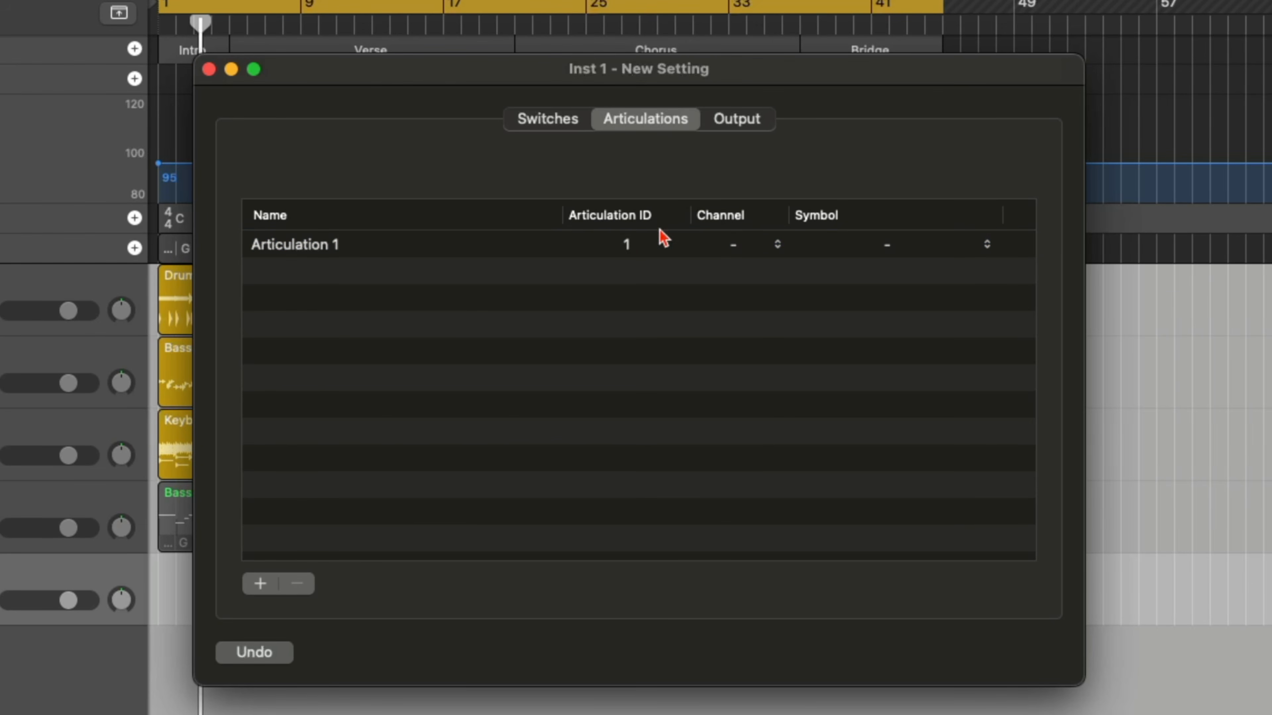
pyautogui.click(634, 249)
pyautogui.click(634, 249)
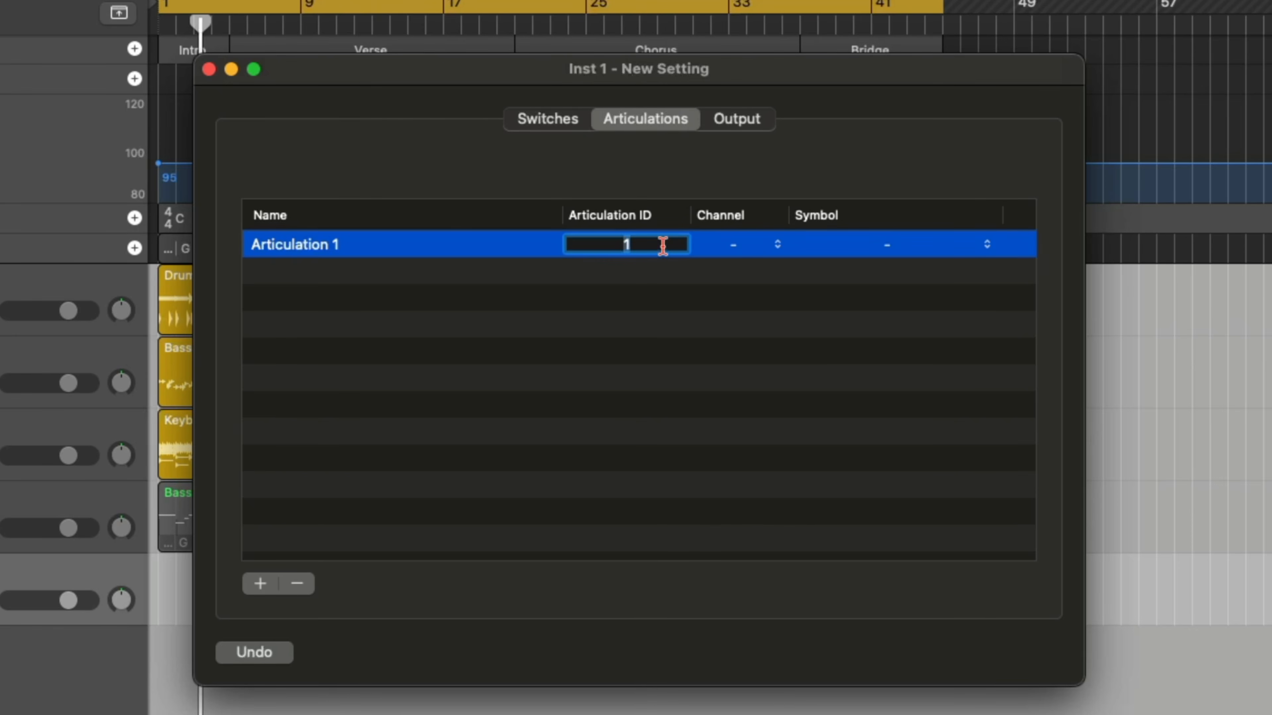
pyautogui.click(638, 278)
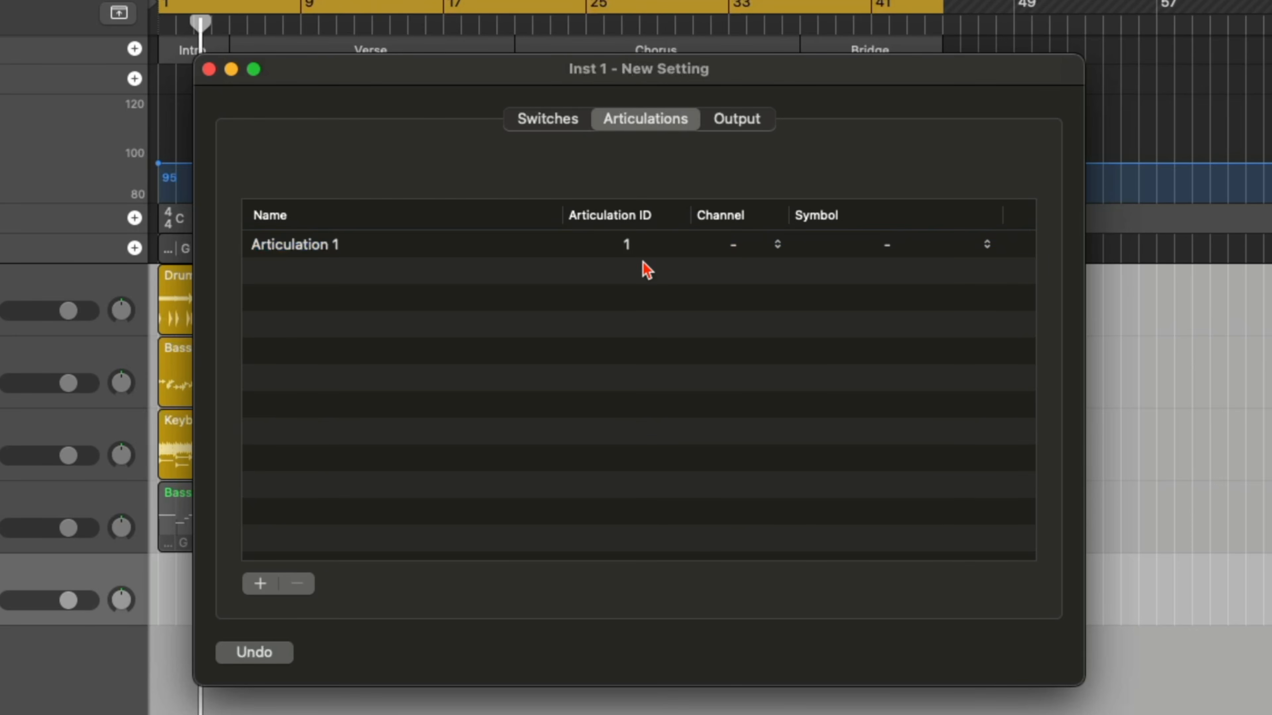
# Look through the channel and symbol choices offered for Articulation 1.
pyautogui.click(743, 249)
pyautogui.click(931, 220)
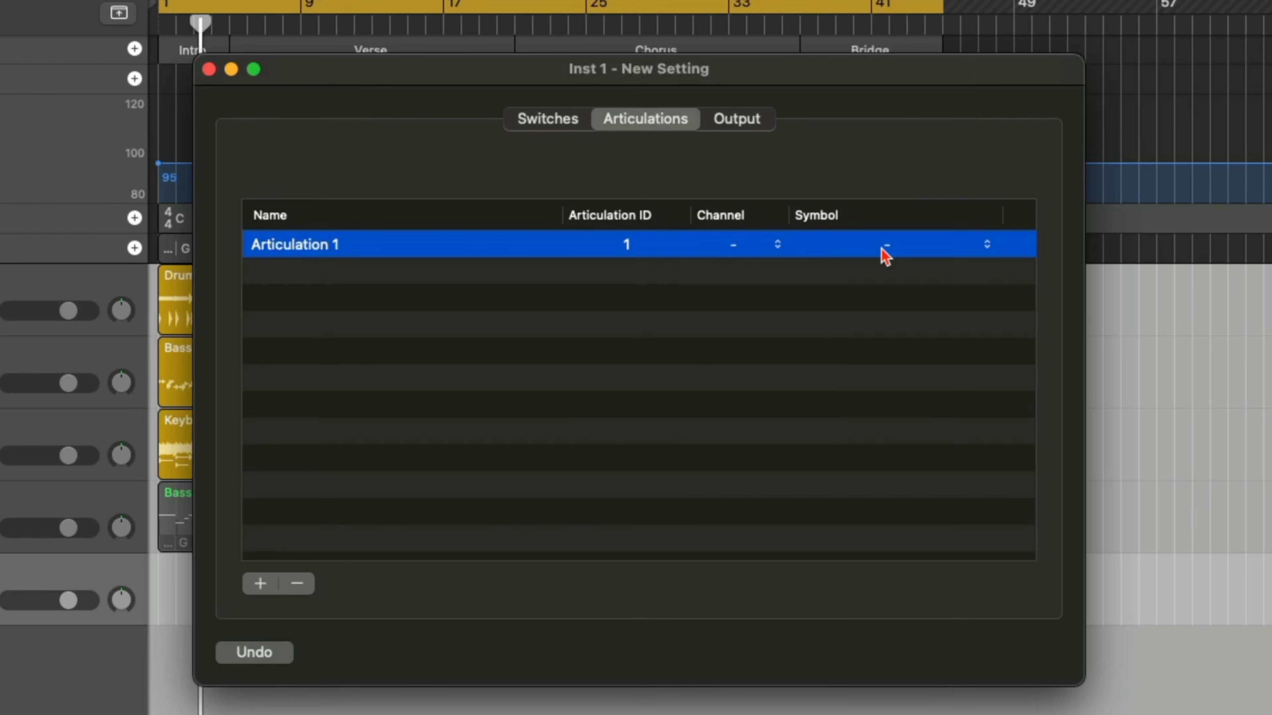
pyautogui.click(896, 246)
pyautogui.click(898, 244)
pyautogui.click(988, 247)
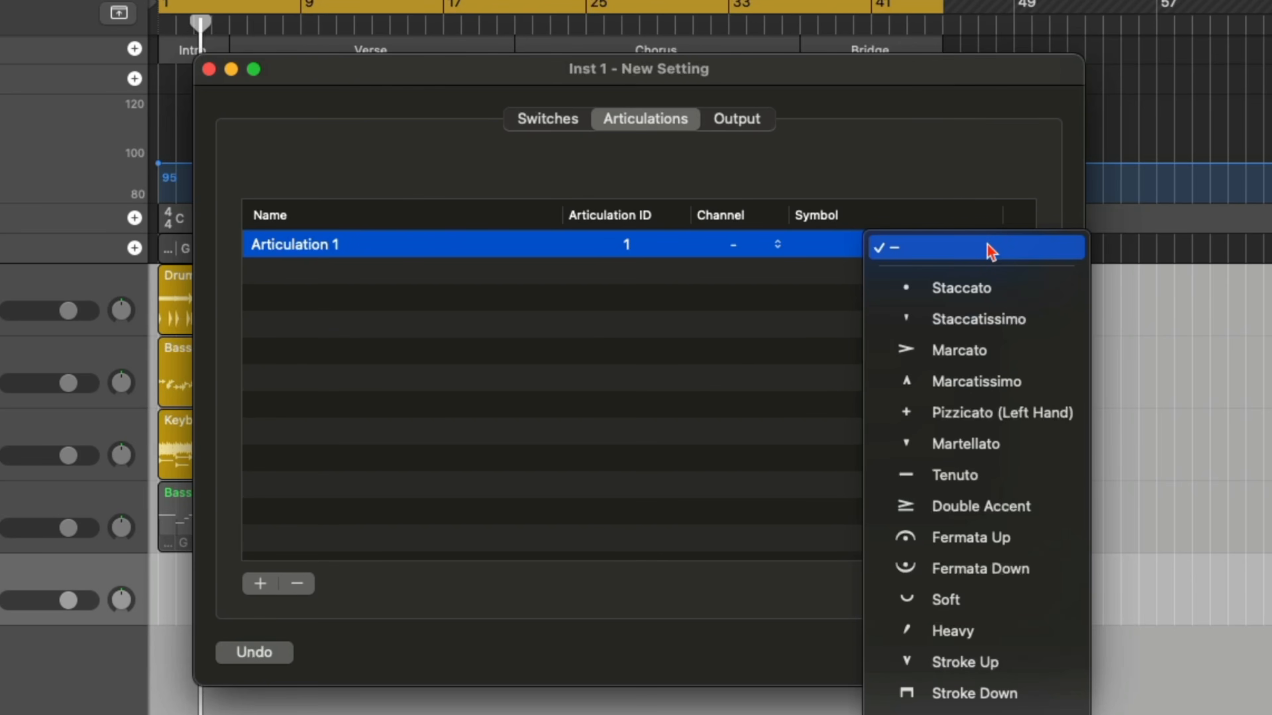
pyautogui.click(800, 342)
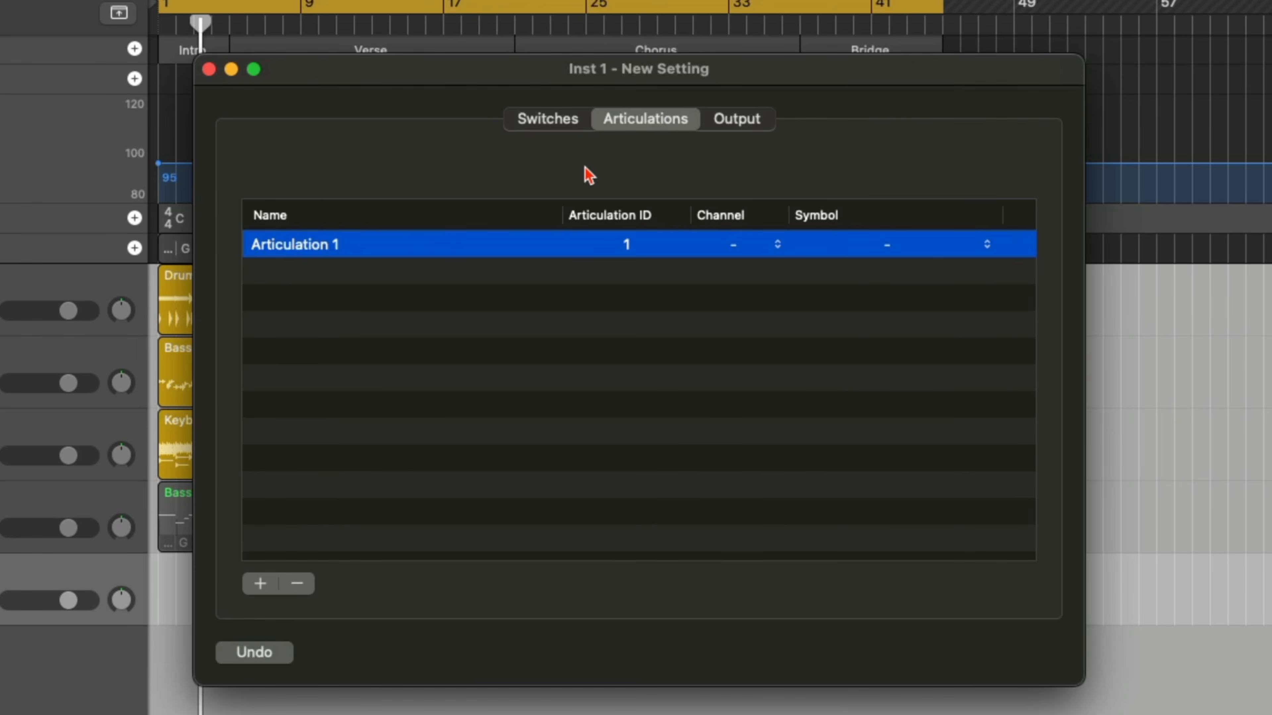
# Add a switch for Articulation 1 and look through the trigger types it can use.
pyautogui.click(559, 128)
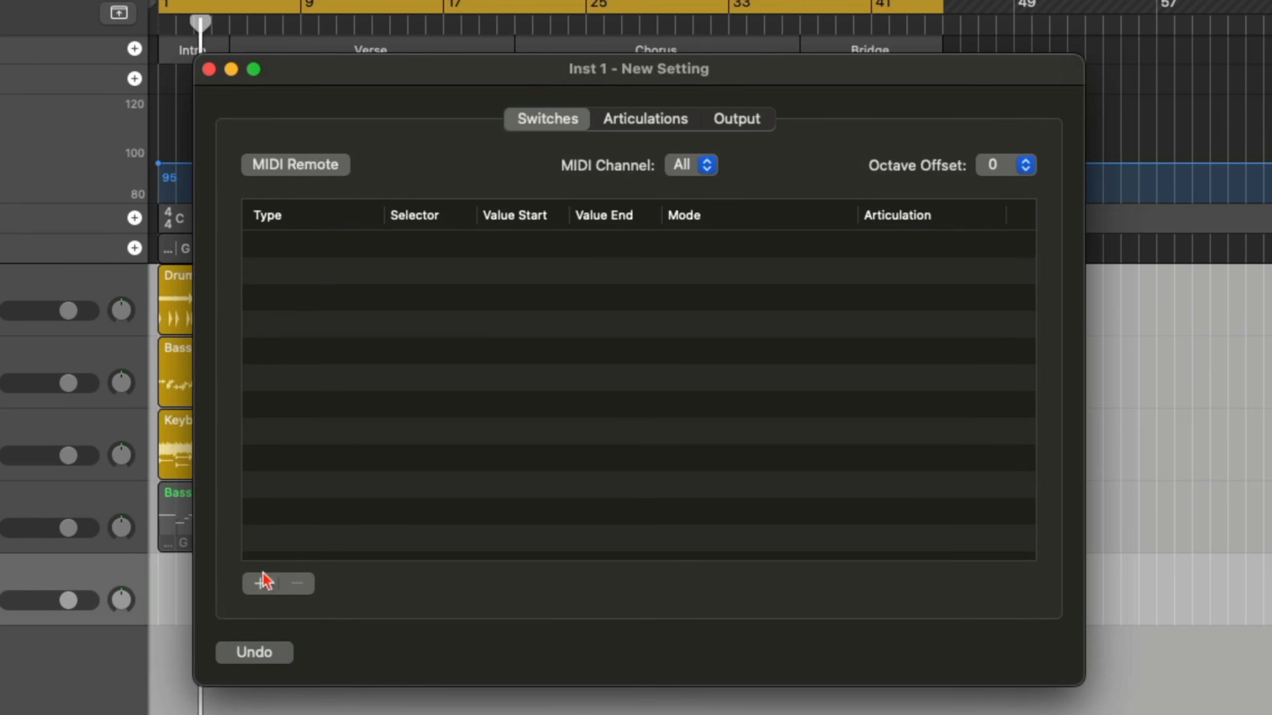
pyautogui.click(261, 583)
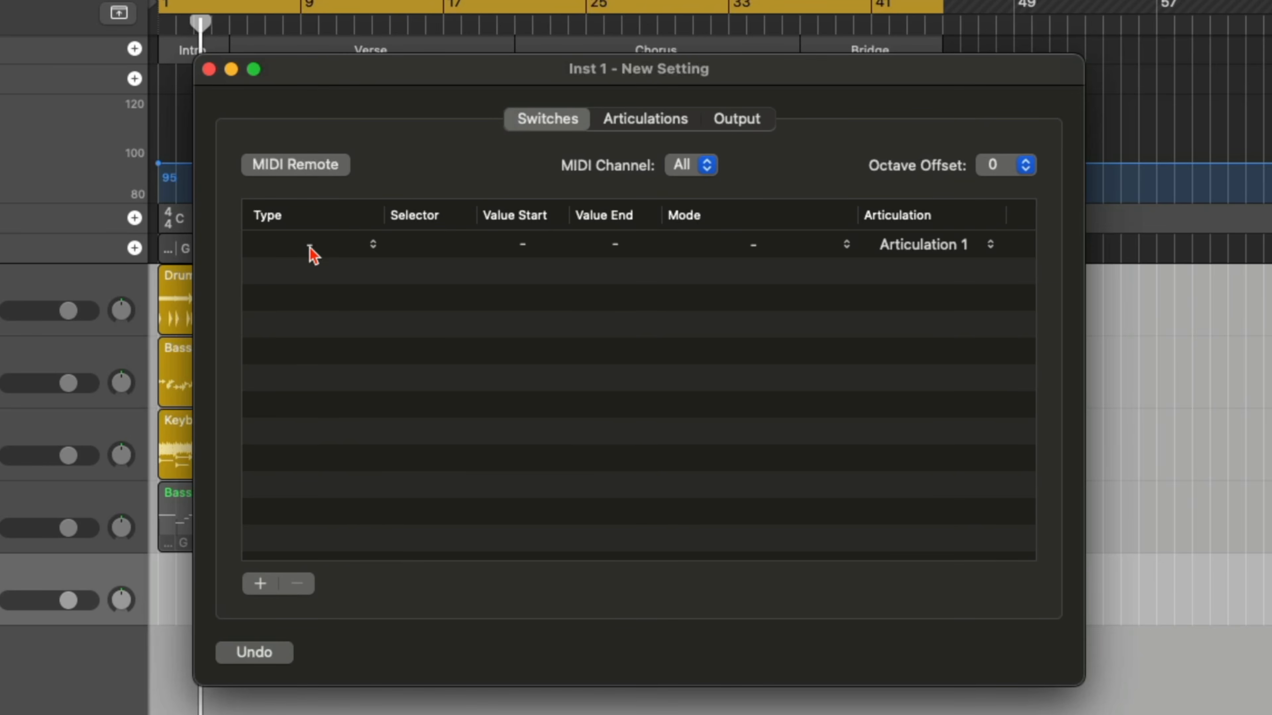
pyautogui.click(361, 244)
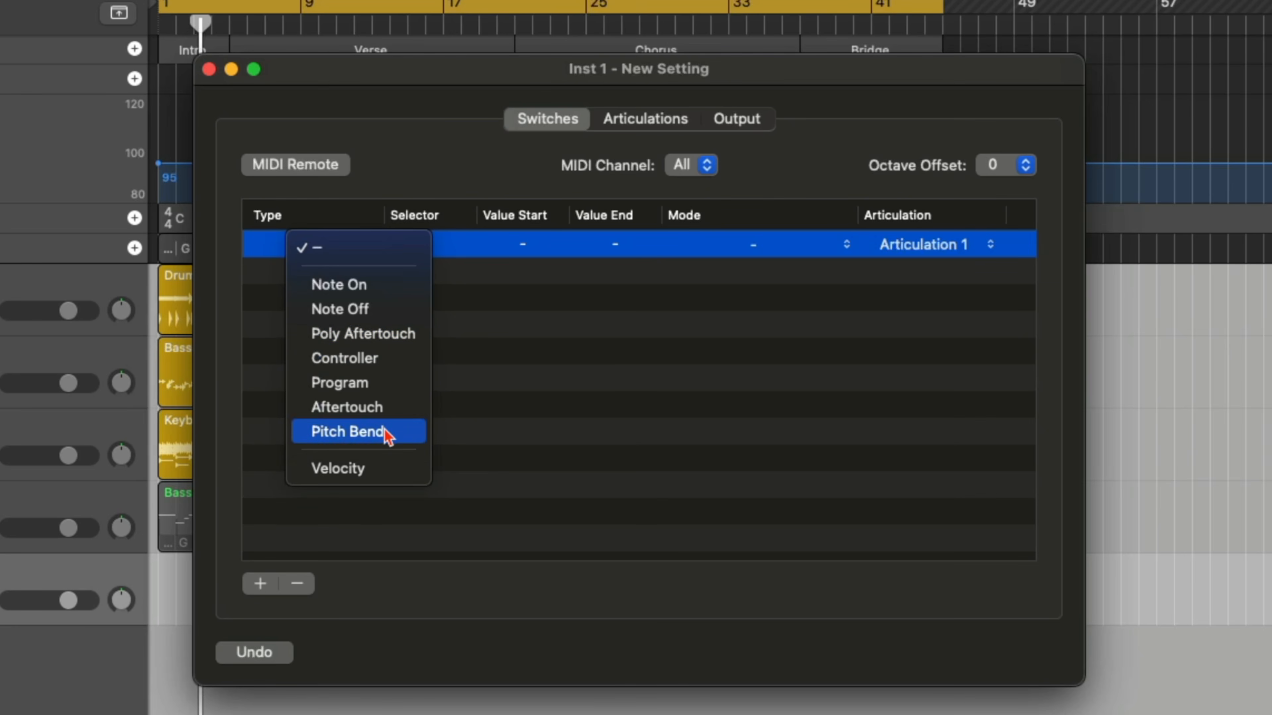
pyautogui.click(456, 354)
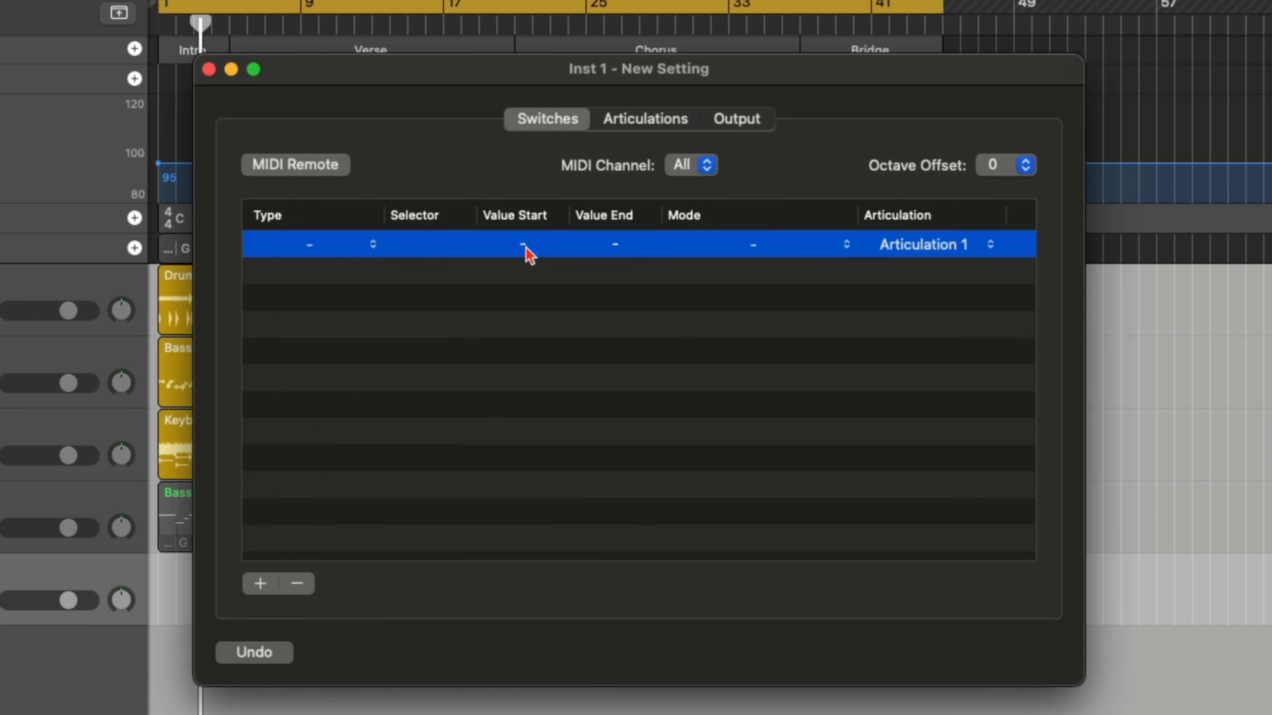
pyautogui.click(313, 248)
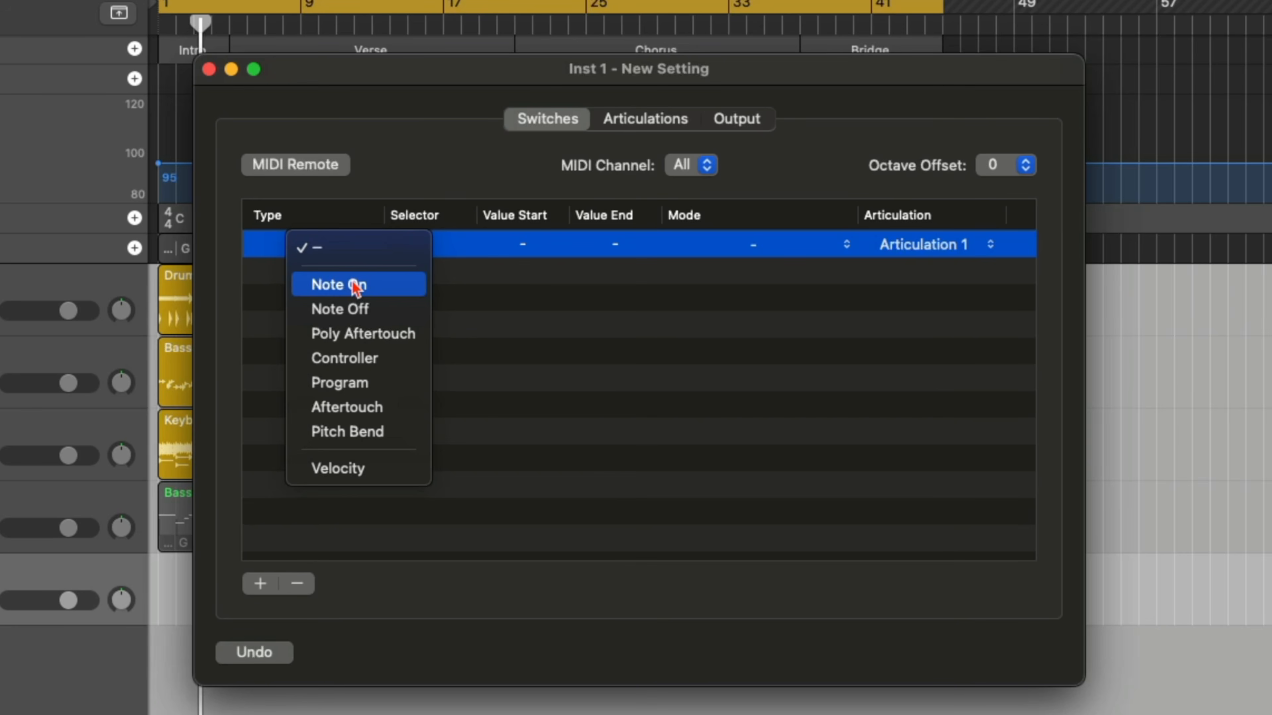
pyautogui.click(506, 275)
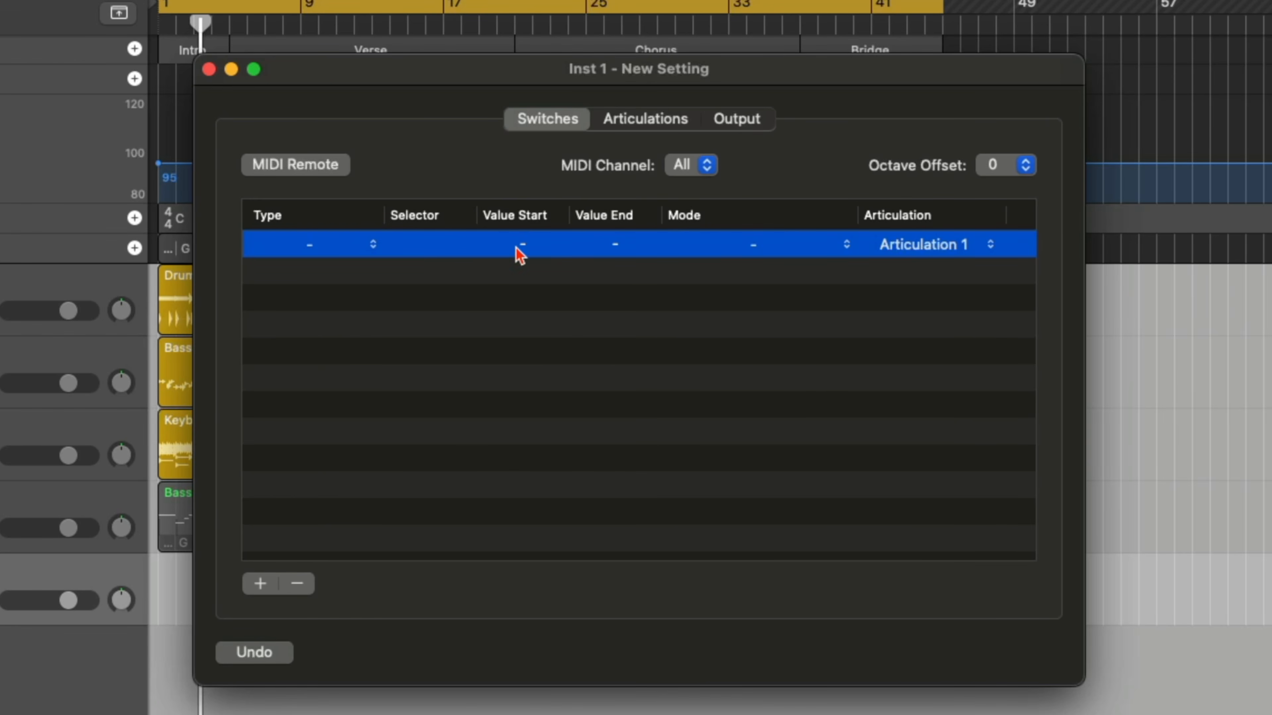
# Review the switch's mode options and keep Articulation 1 as its assigned articulation.
pyautogui.click(751, 246)
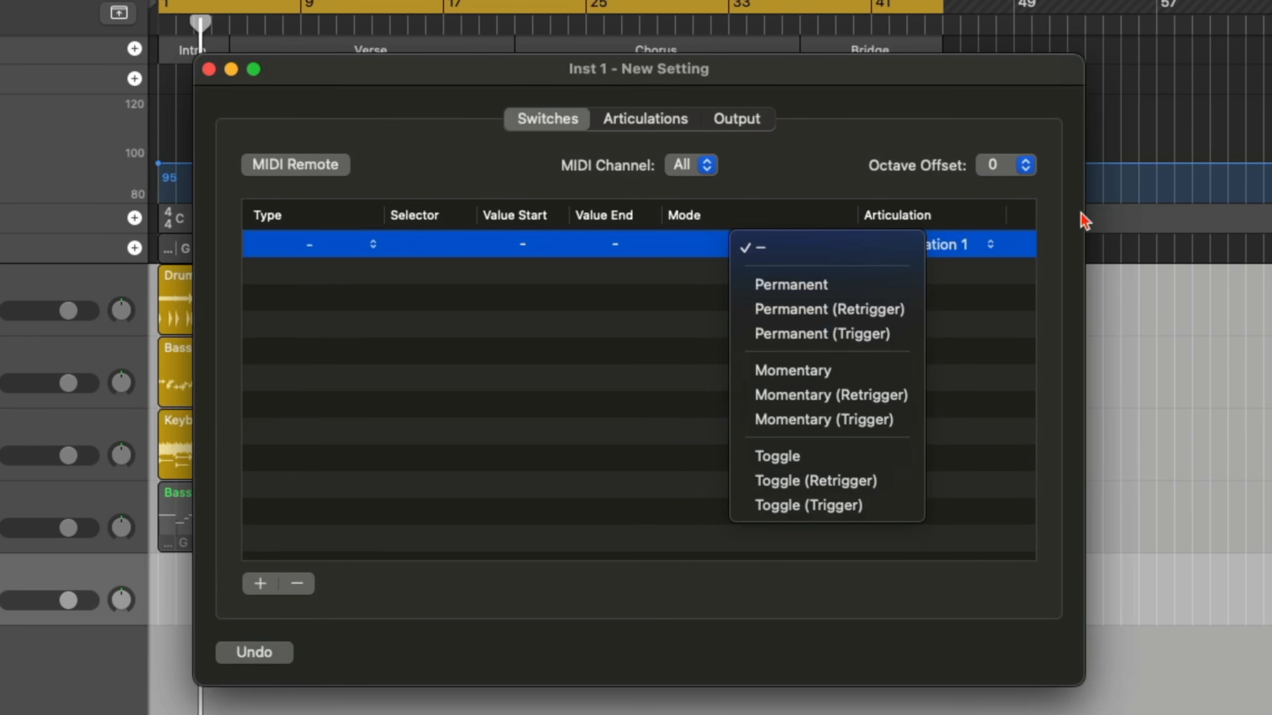
pyautogui.click(962, 245)
pyautogui.click(958, 263)
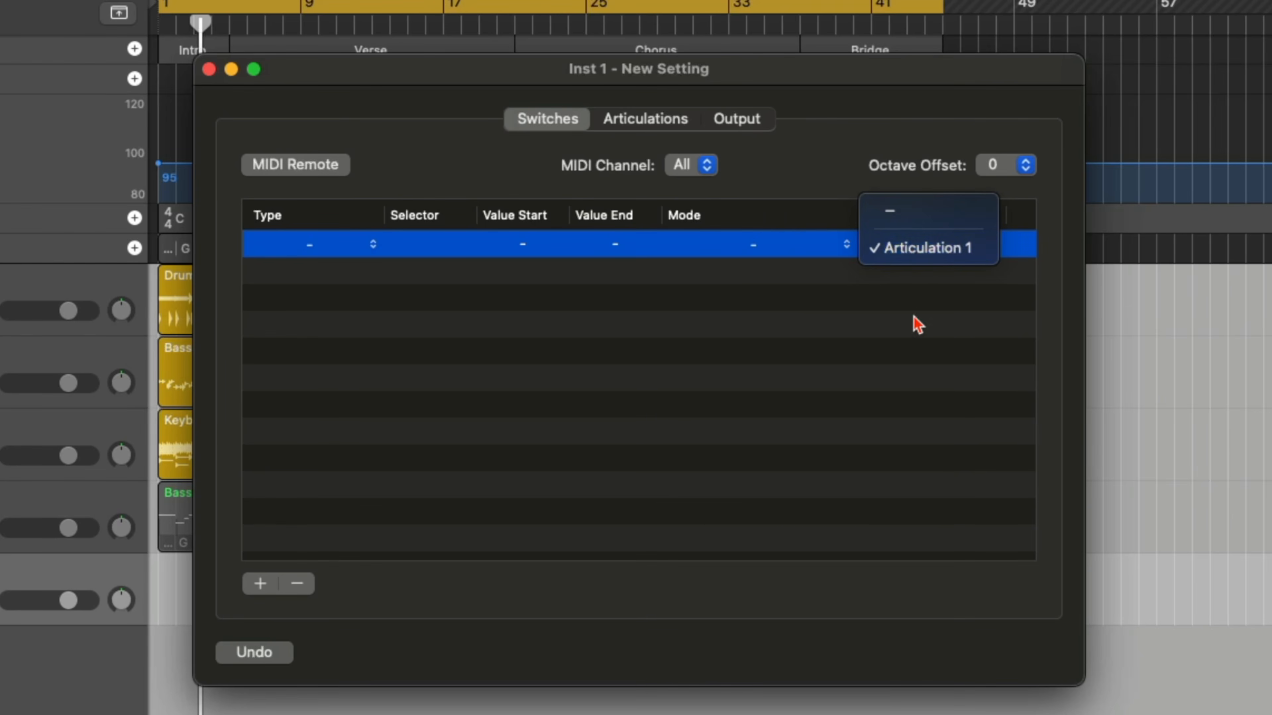
pyautogui.click(934, 247)
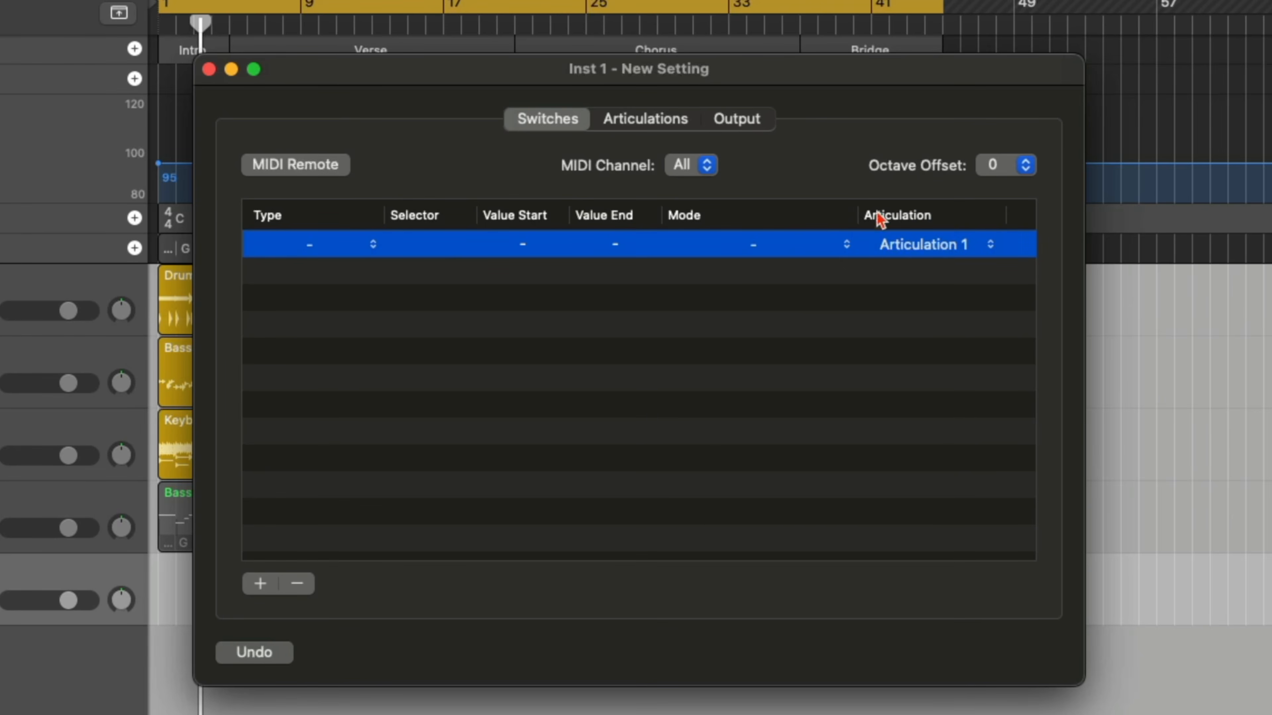
# Review the output settings of Articulation 1, checking the available message types and channels.
pyautogui.click(754, 122)
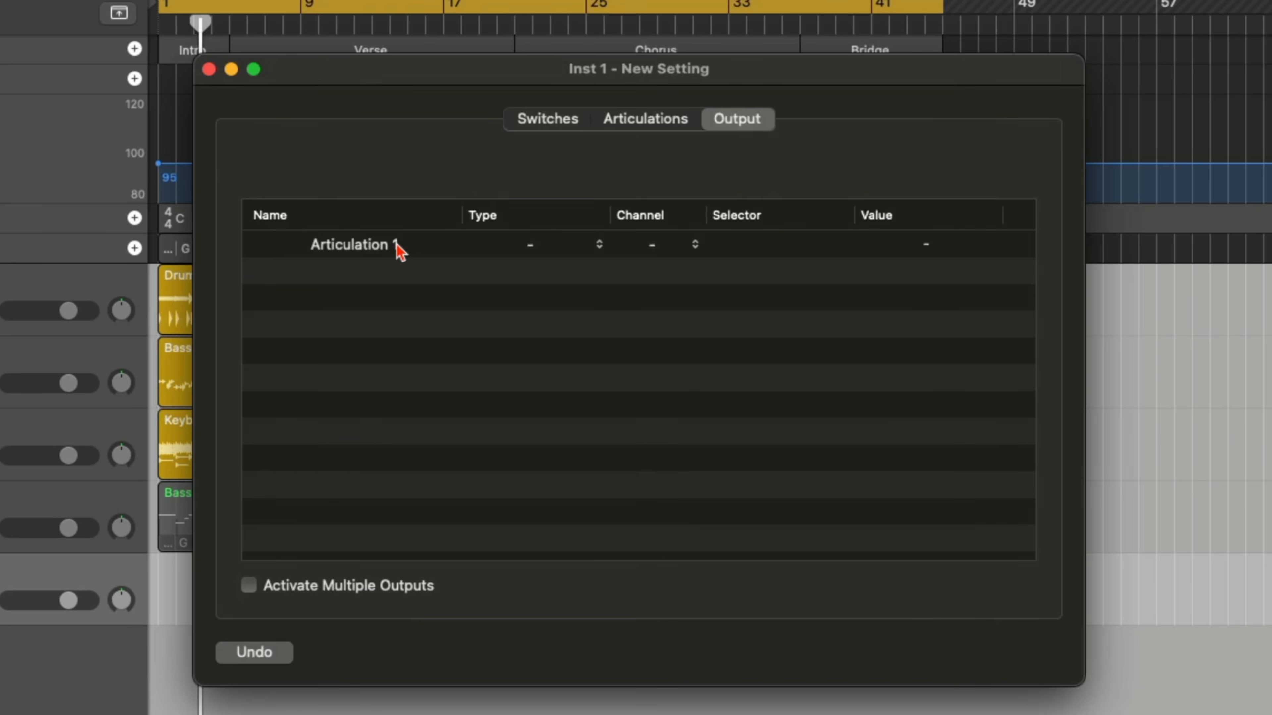
pyautogui.click(531, 246)
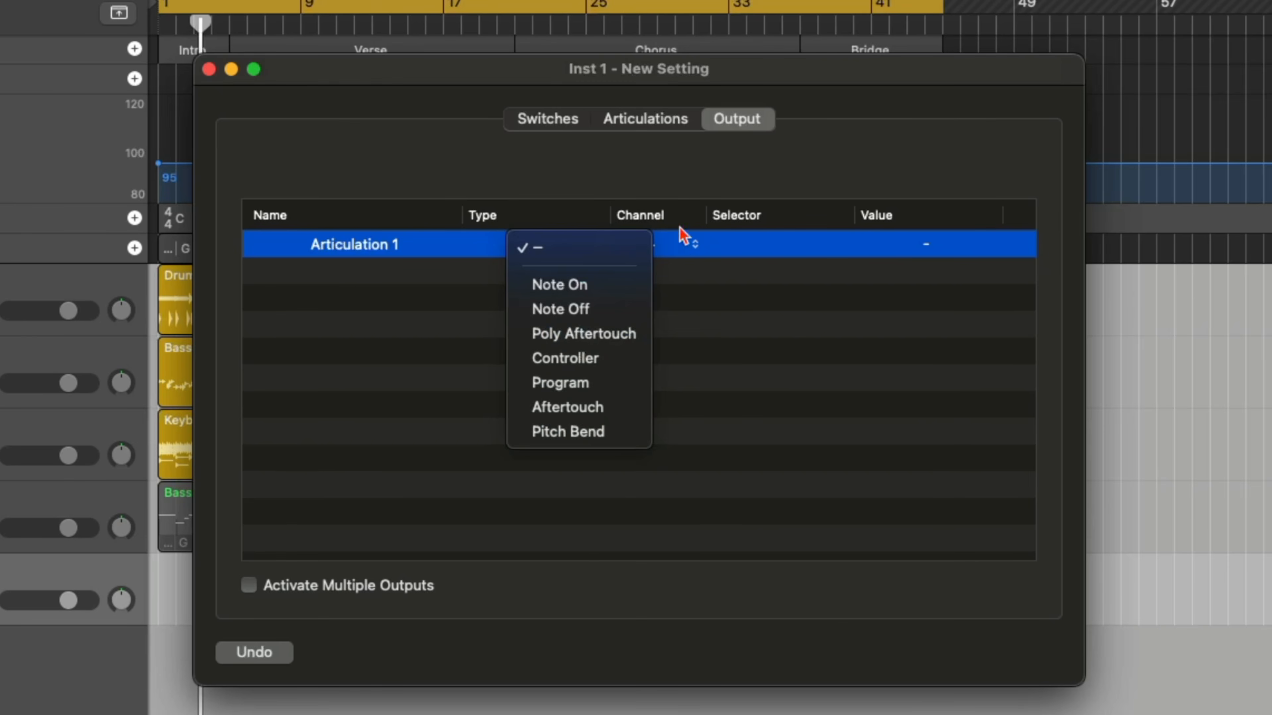
pyautogui.click(684, 245)
pyautogui.click(695, 247)
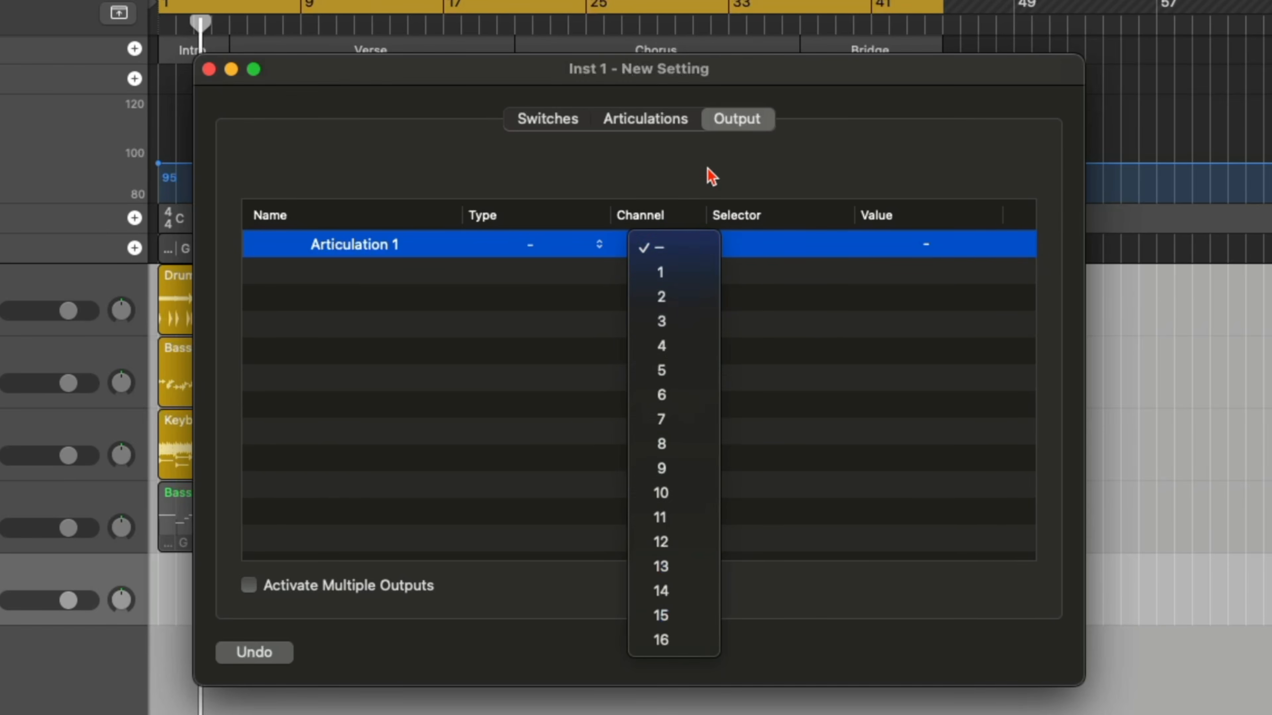
pyautogui.click(705, 182)
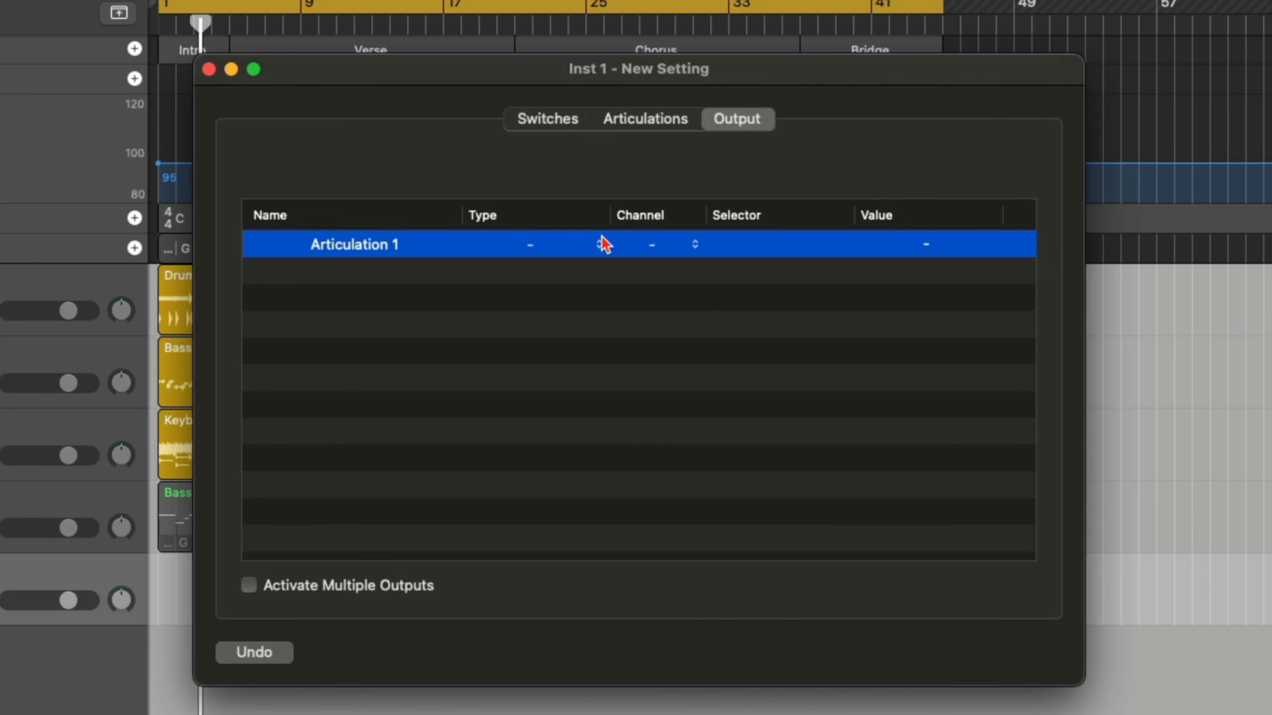
pyautogui.click(676, 246)
pyautogui.click(780, 270)
pyautogui.click(564, 251)
pyautogui.click(901, 346)
# Recheck the channel choices in the articulation definitions and close the articulation set editor.
pyautogui.click(643, 120)
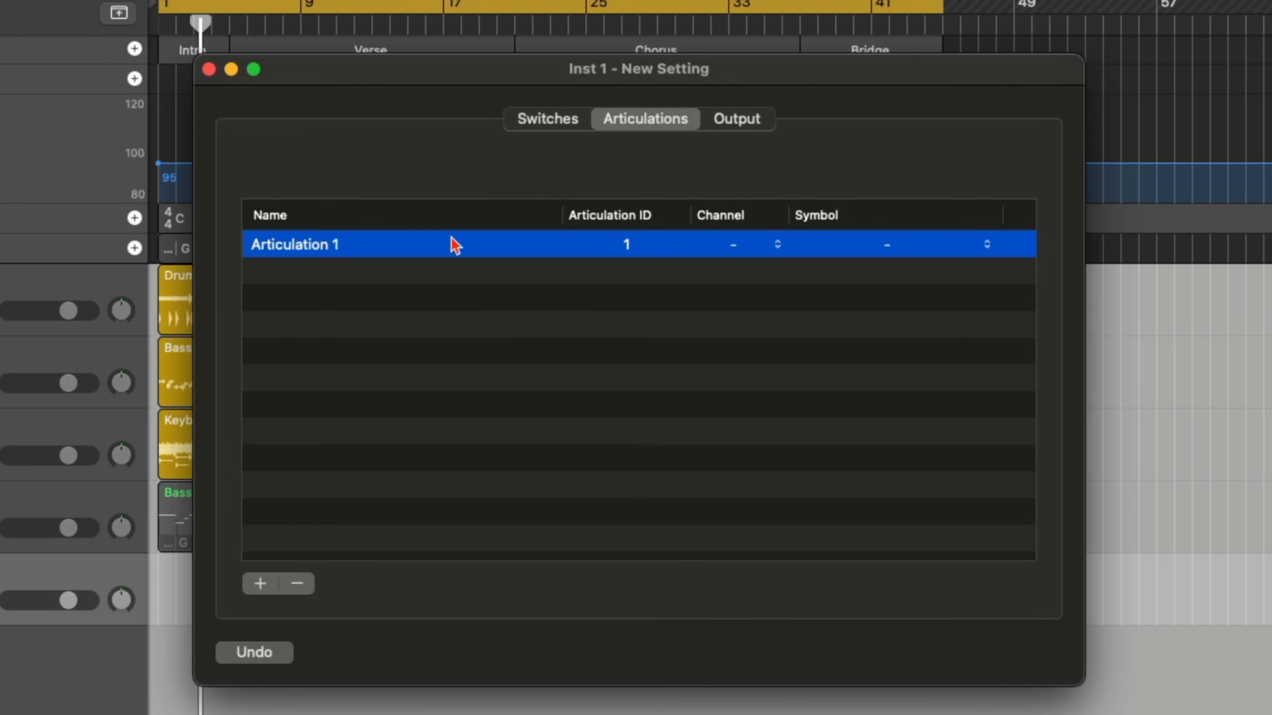
pyautogui.click(732, 245)
pyautogui.click(871, 209)
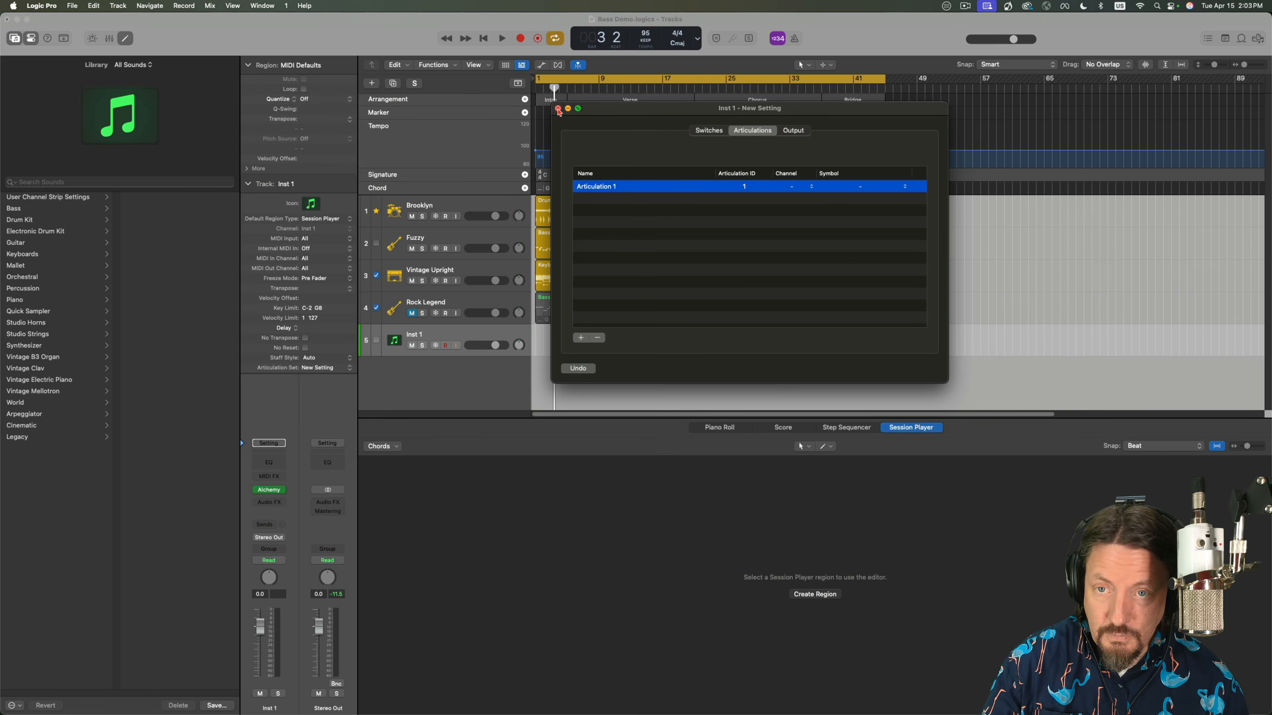
pyautogui.click(558, 109)
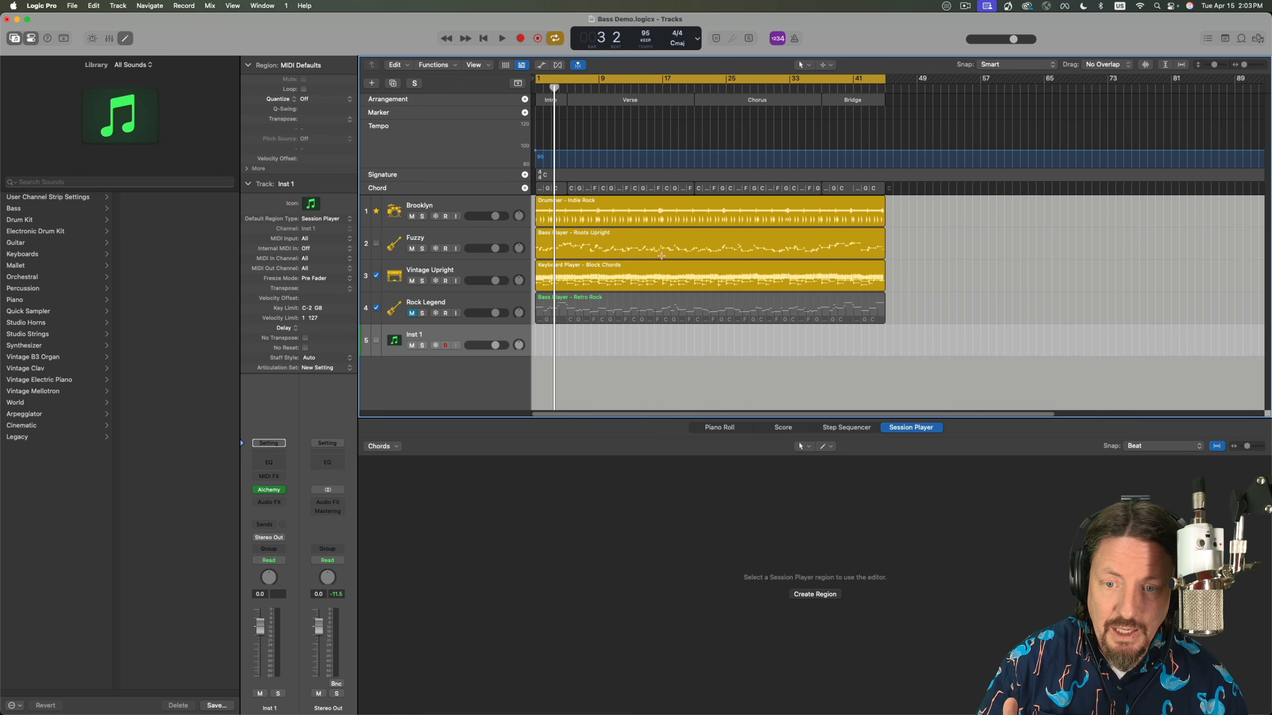
# Open the Retro Rock bass region in the Piano Roll and examine the articulations of its first note and the notes in bar 4.
pyautogui.doubleClick(563, 295)
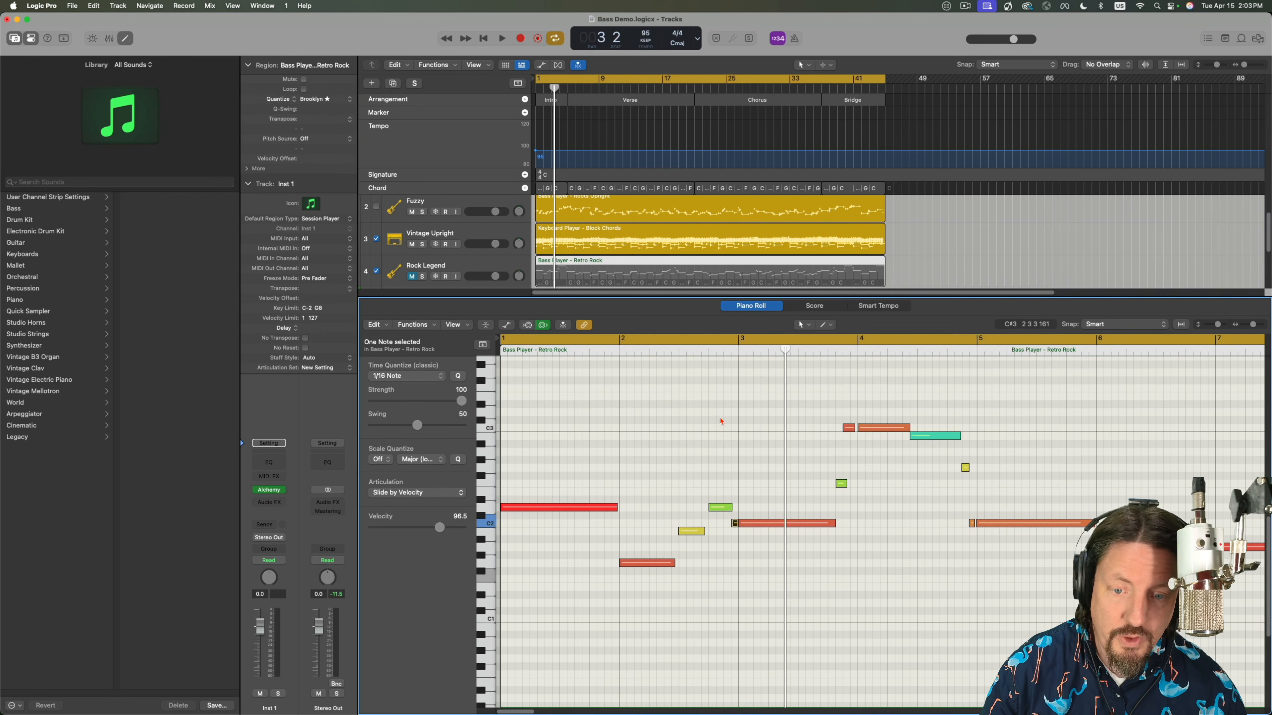
pyautogui.click(601, 507)
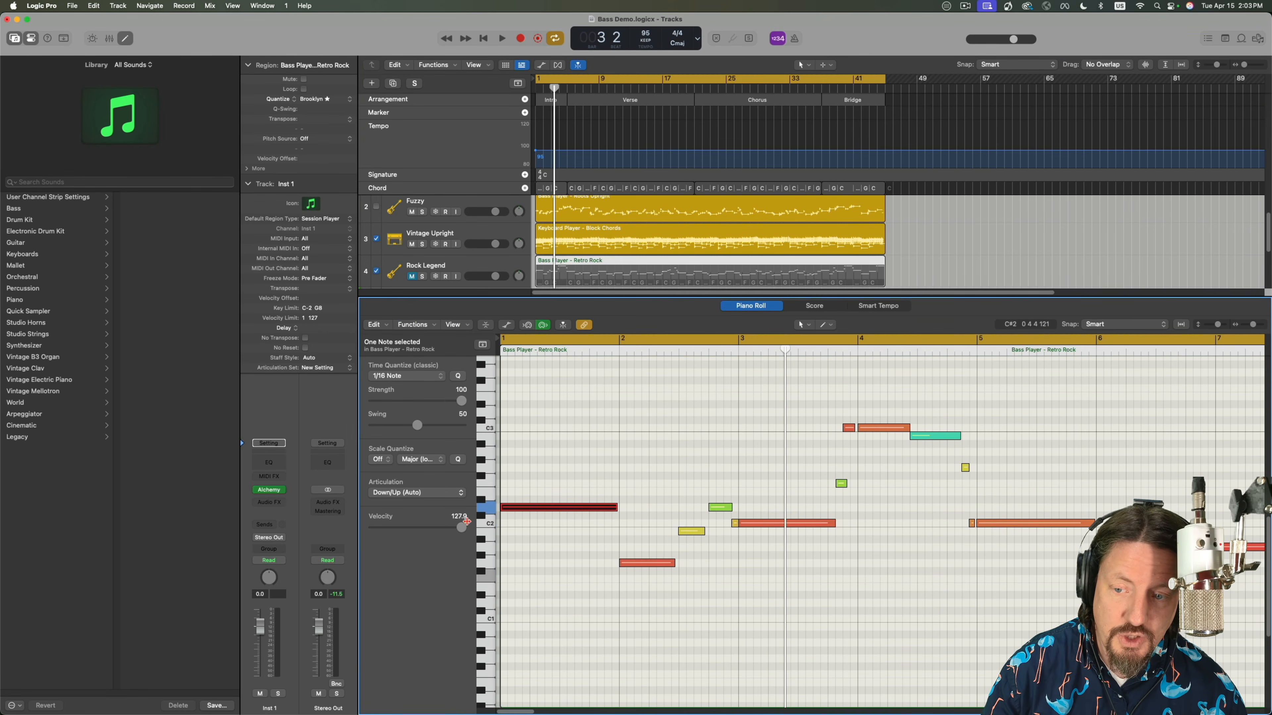
pyautogui.click(412, 493)
pyautogui.scroll(-5, 409, 658)
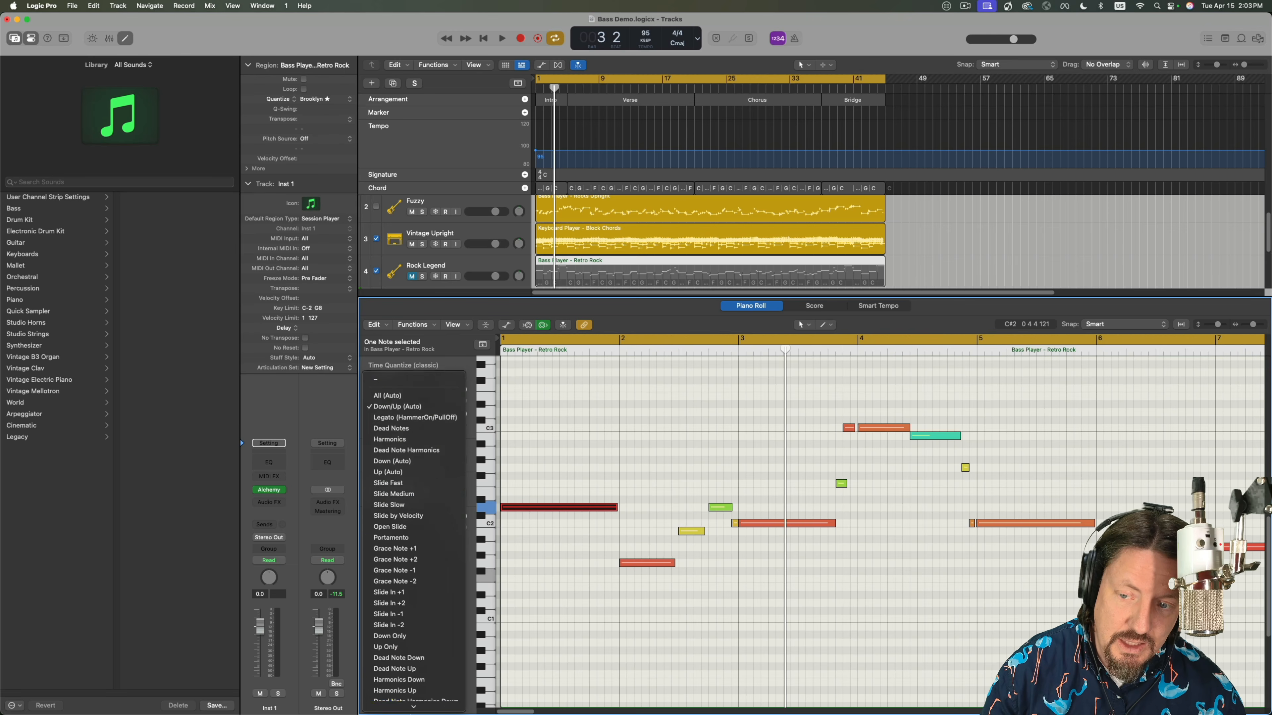
pyautogui.click(557, 584)
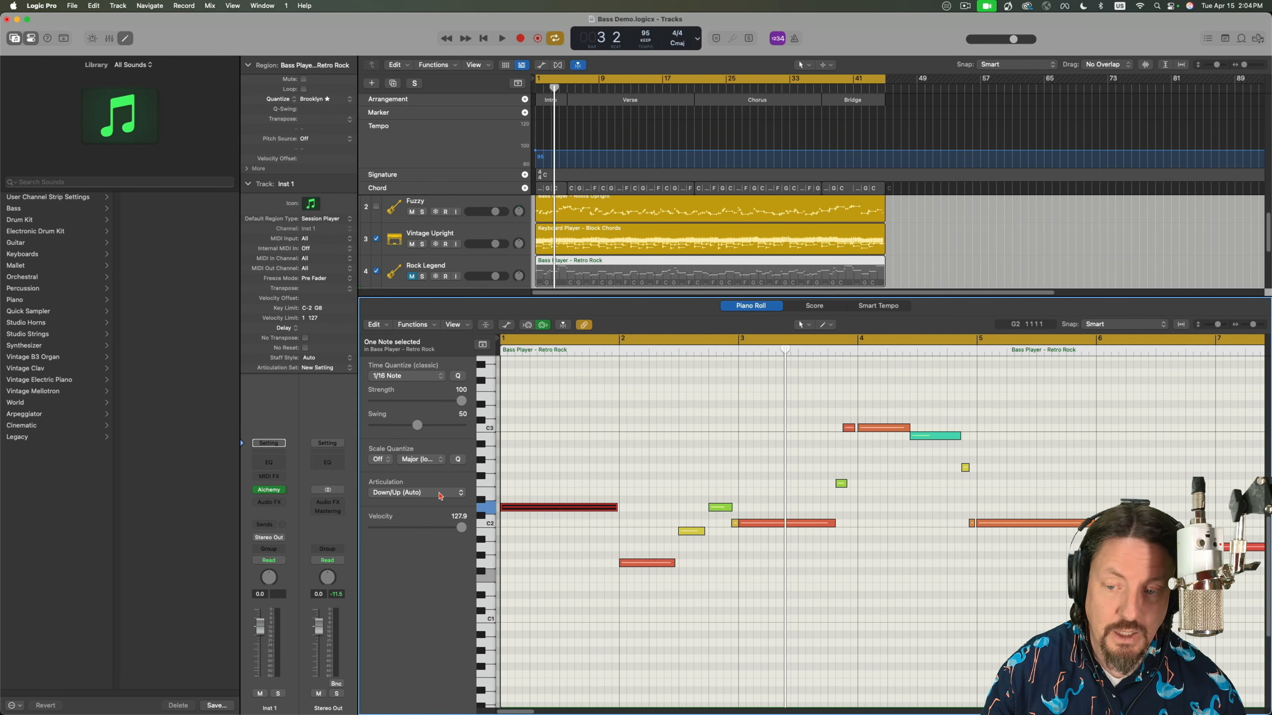
pyautogui.click(884, 430)
pyautogui.press('Right')
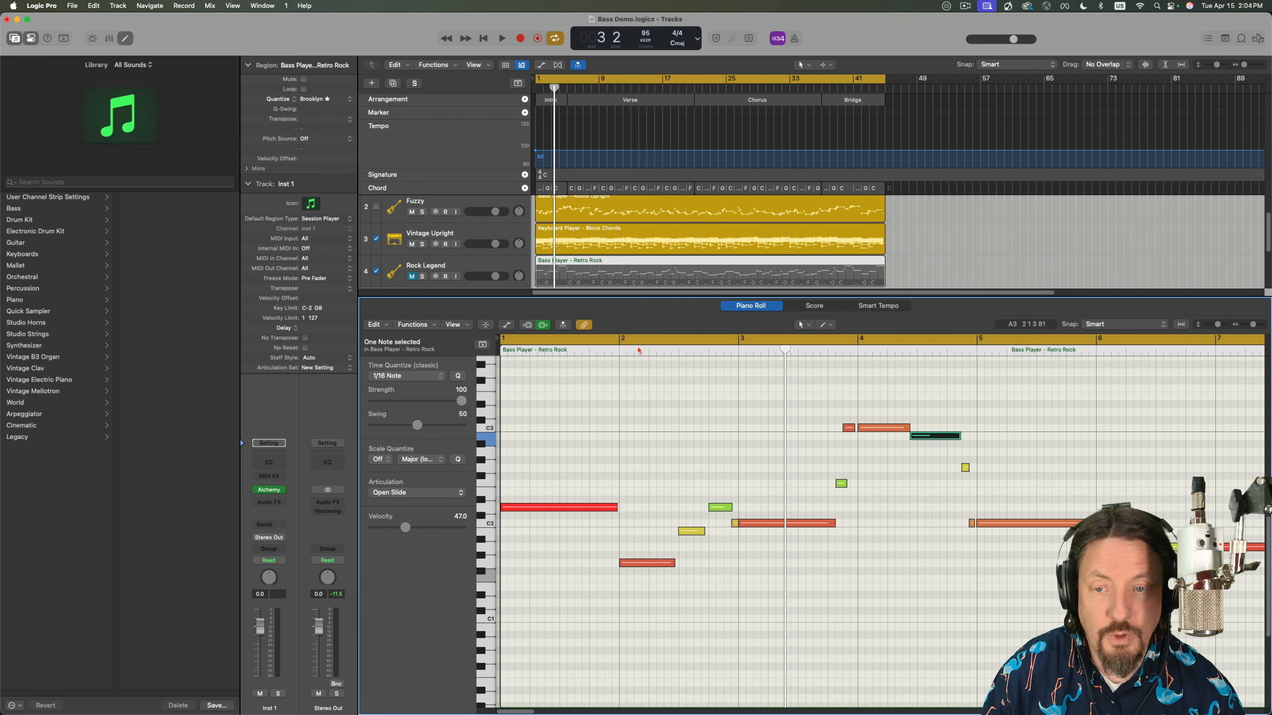
# Enlarge the track area to reveal the Inst 1 track and check the articulation of the region's first note.
pyautogui.moveTo(652, 298); pyautogui.dragTo(656, 334)
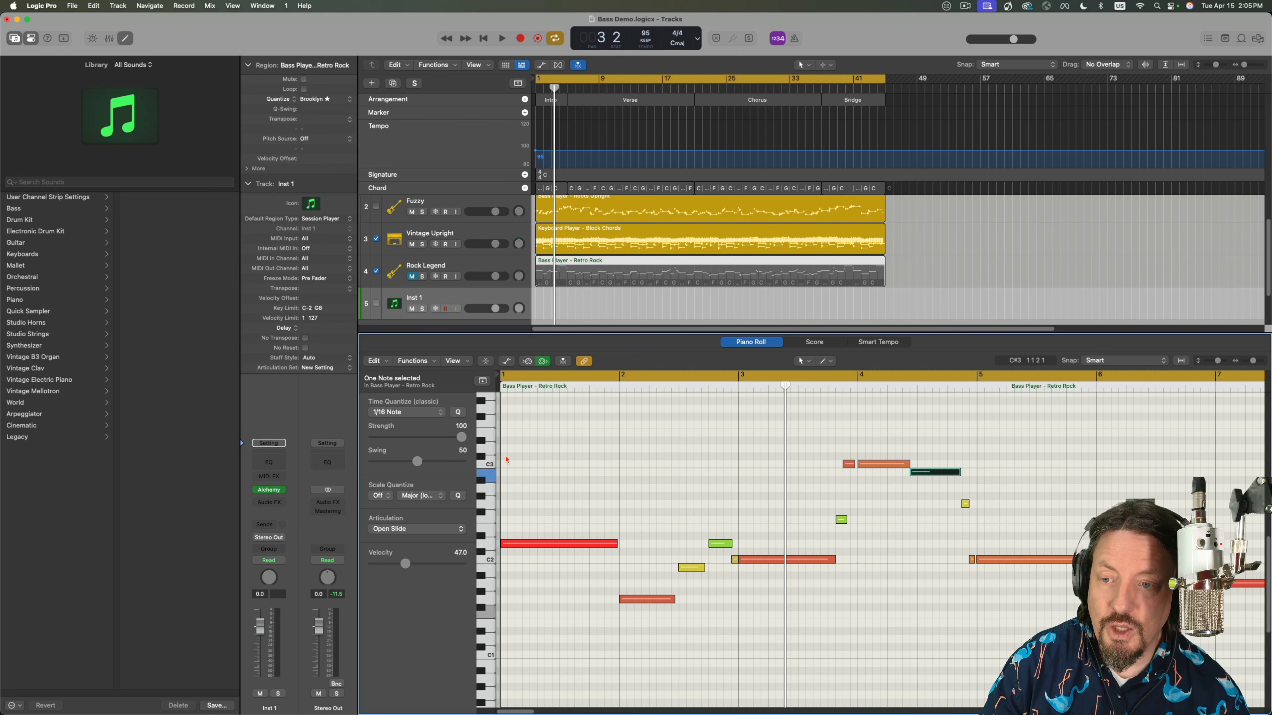
pyautogui.click(570, 545)
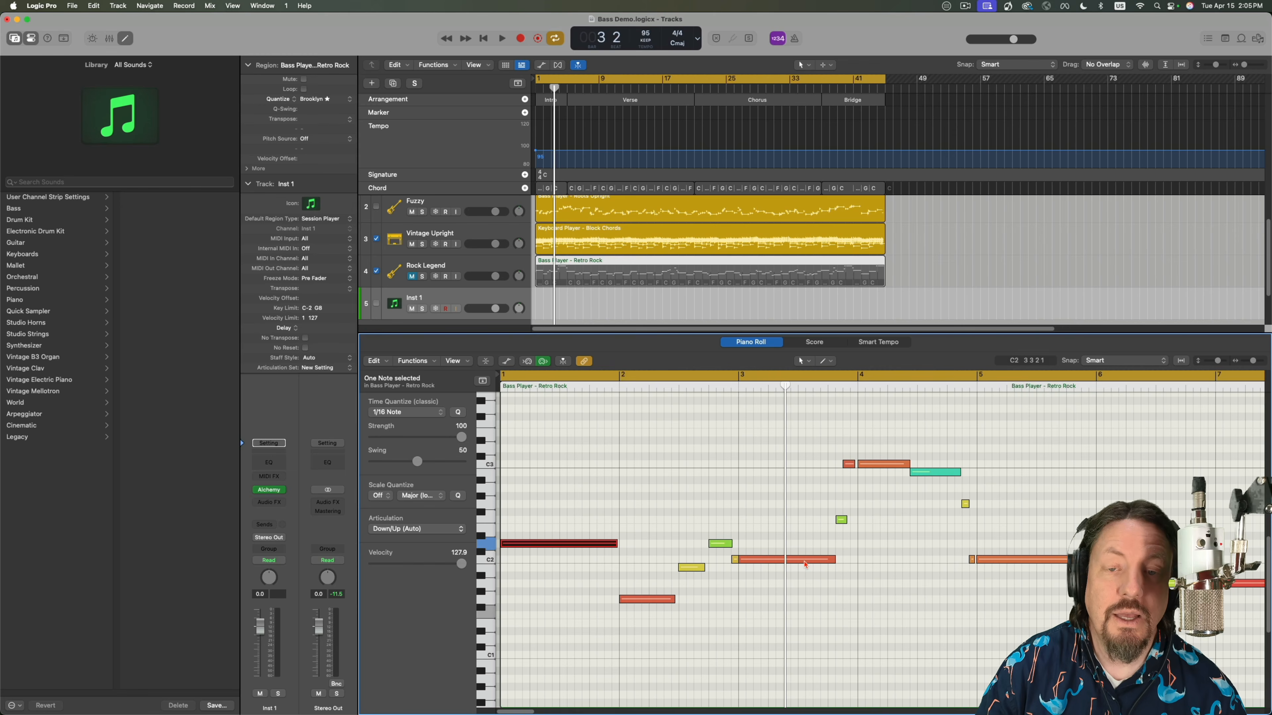
pyautogui.moveTo(802, 566)
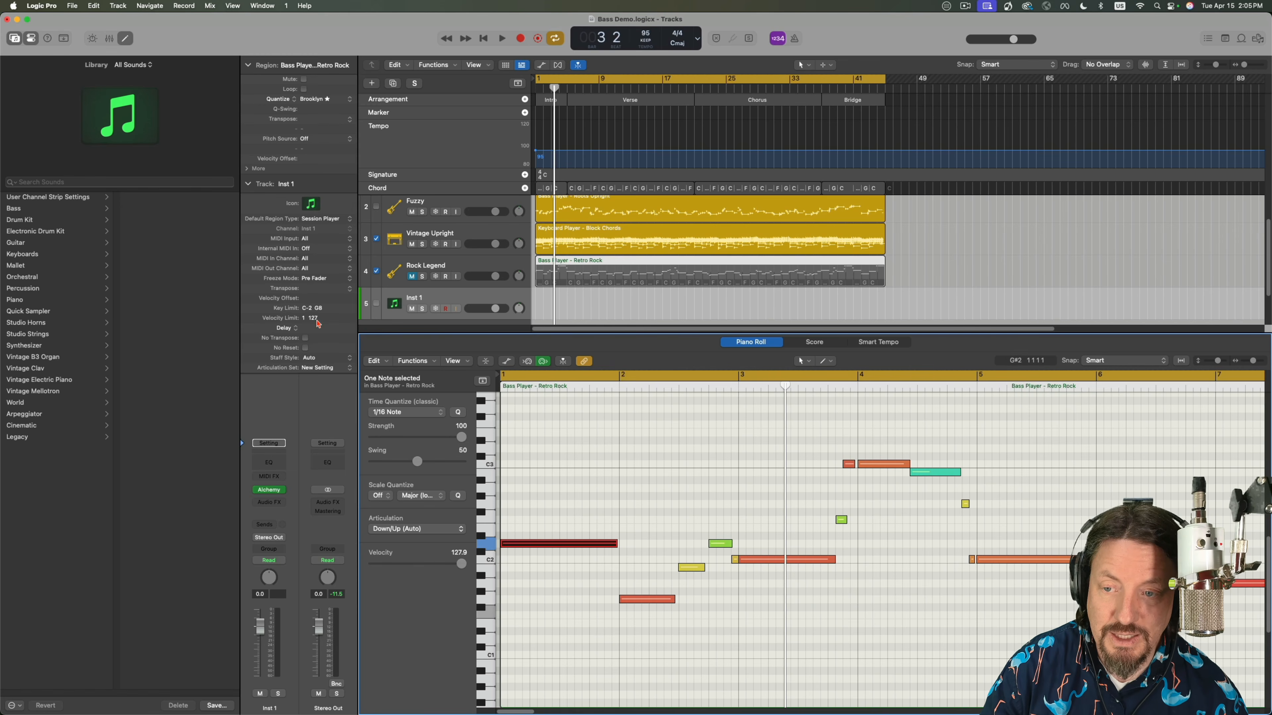
# Replace Alchemy on the Inst 1 track with a stereo Studio Strings instrument and check its articulation choices.
pyautogui.moveTo(280, 495)
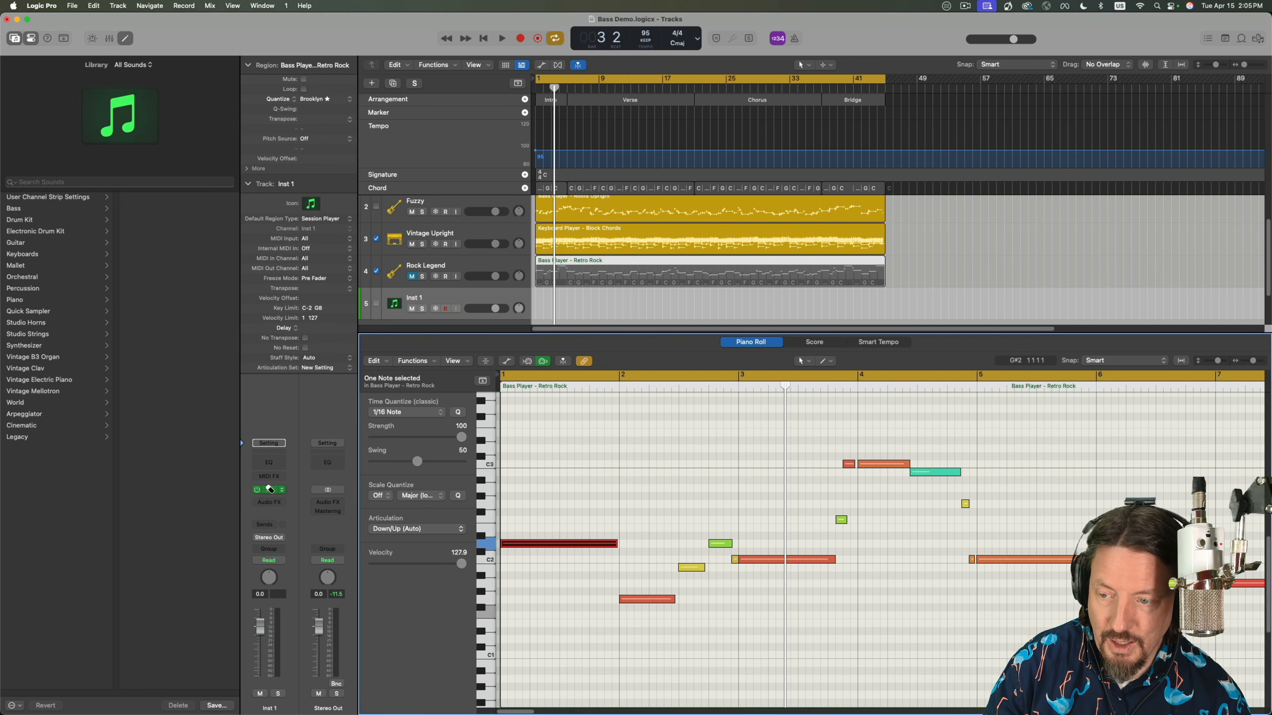
pyautogui.click(281, 490)
pyautogui.moveTo(321, 534)
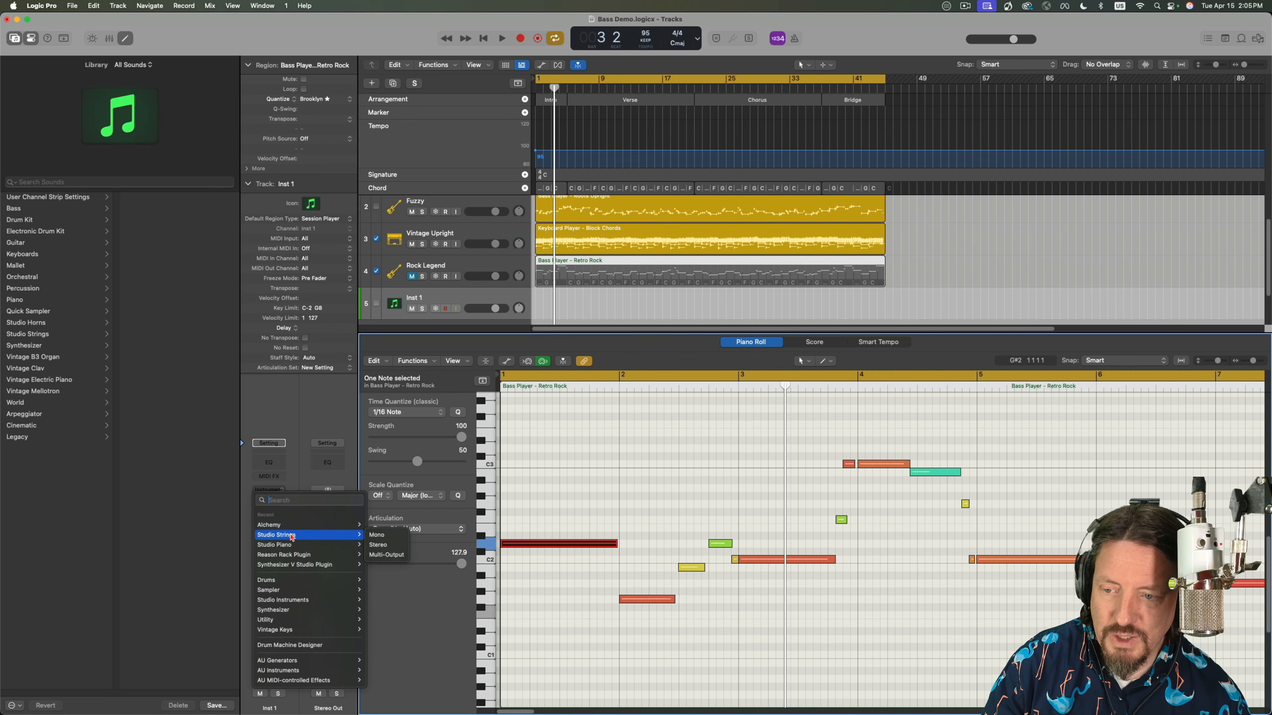
pyautogui.click(385, 546)
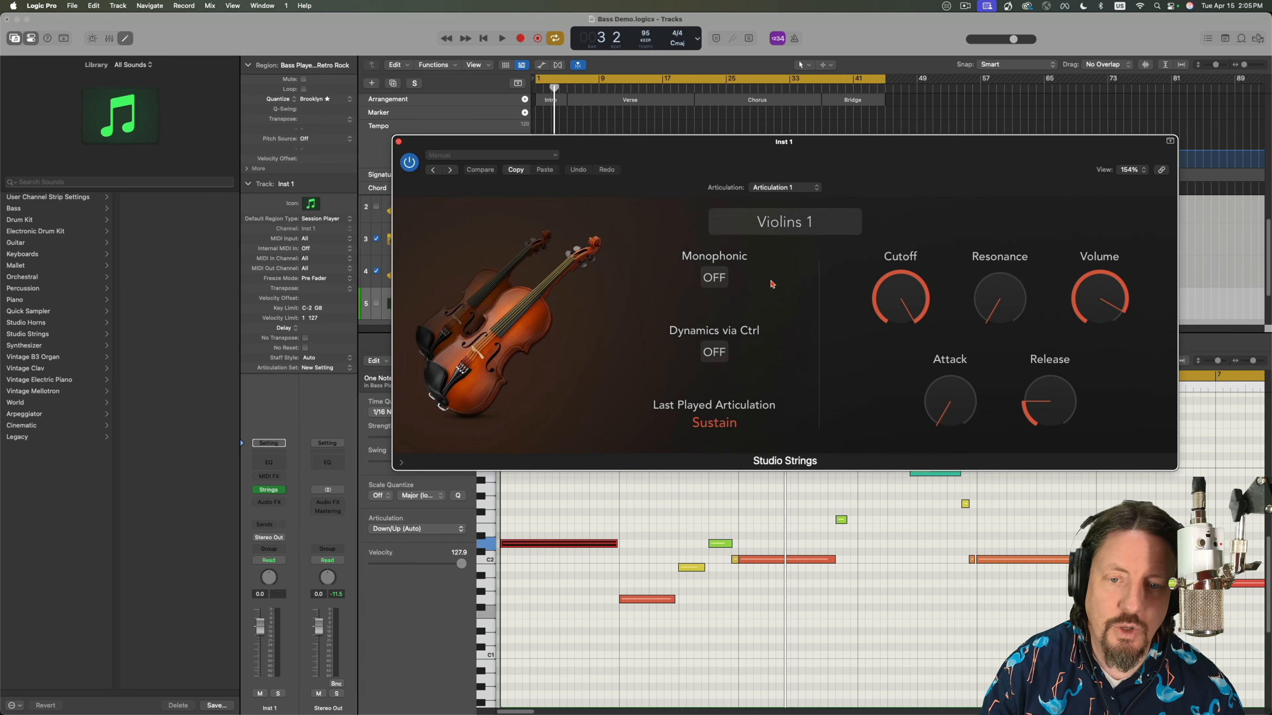
pyautogui.click(775, 190)
pyautogui.click(775, 190)
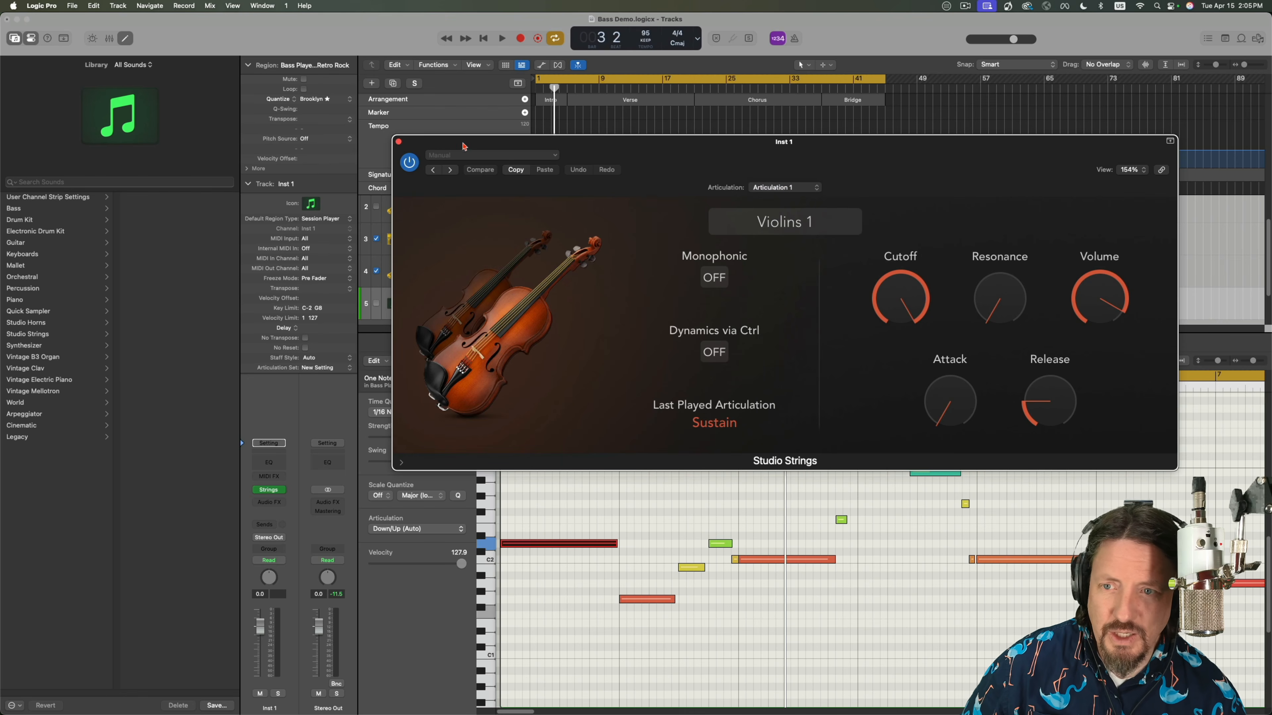
# Load the Abbey Wood patch from the Studio Strings section instruments onto the Inst 1 track and close the plug-in window.
pyautogui.moveTo(414, 144); pyautogui.dragTo(580, 108)
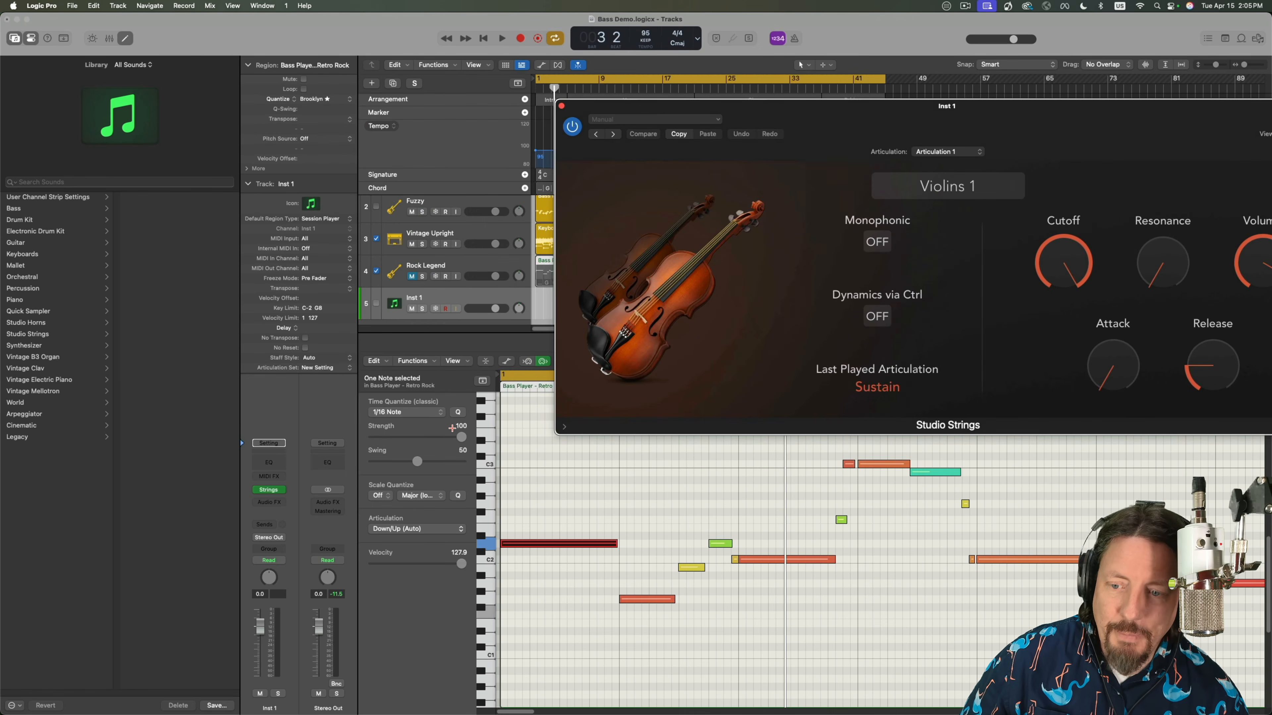
pyautogui.click(481, 297)
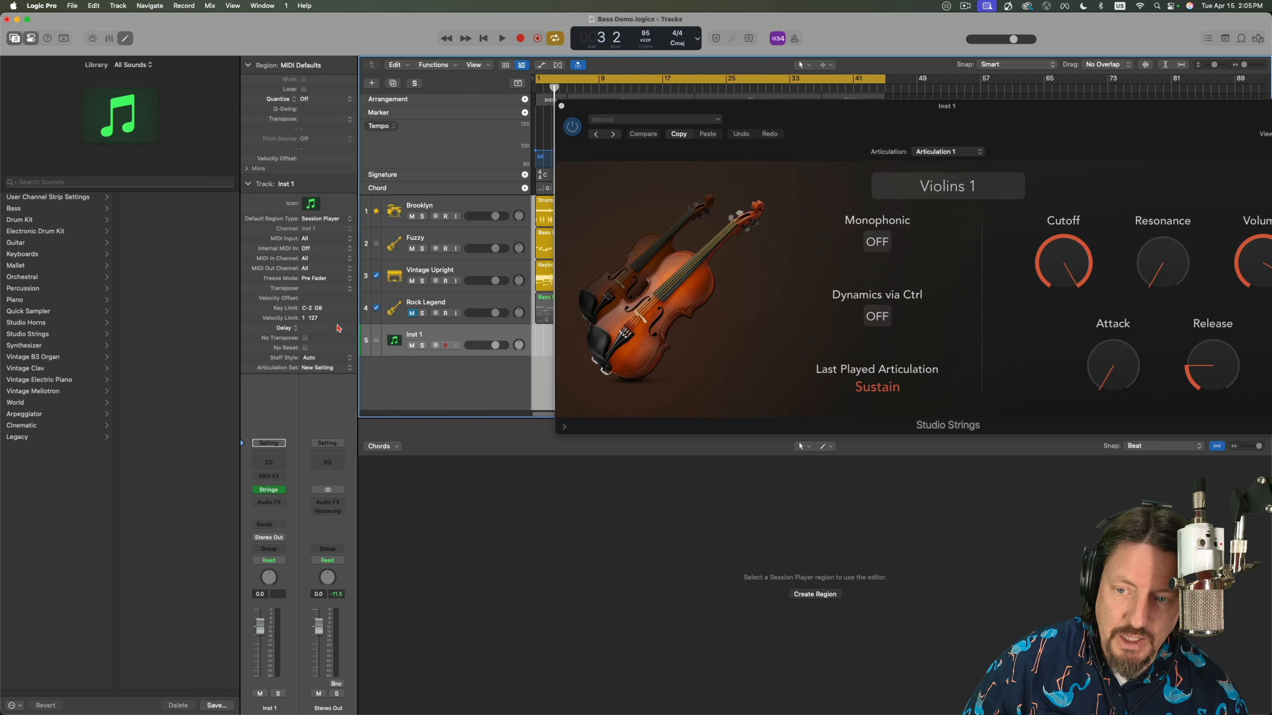
pyautogui.click(47, 334)
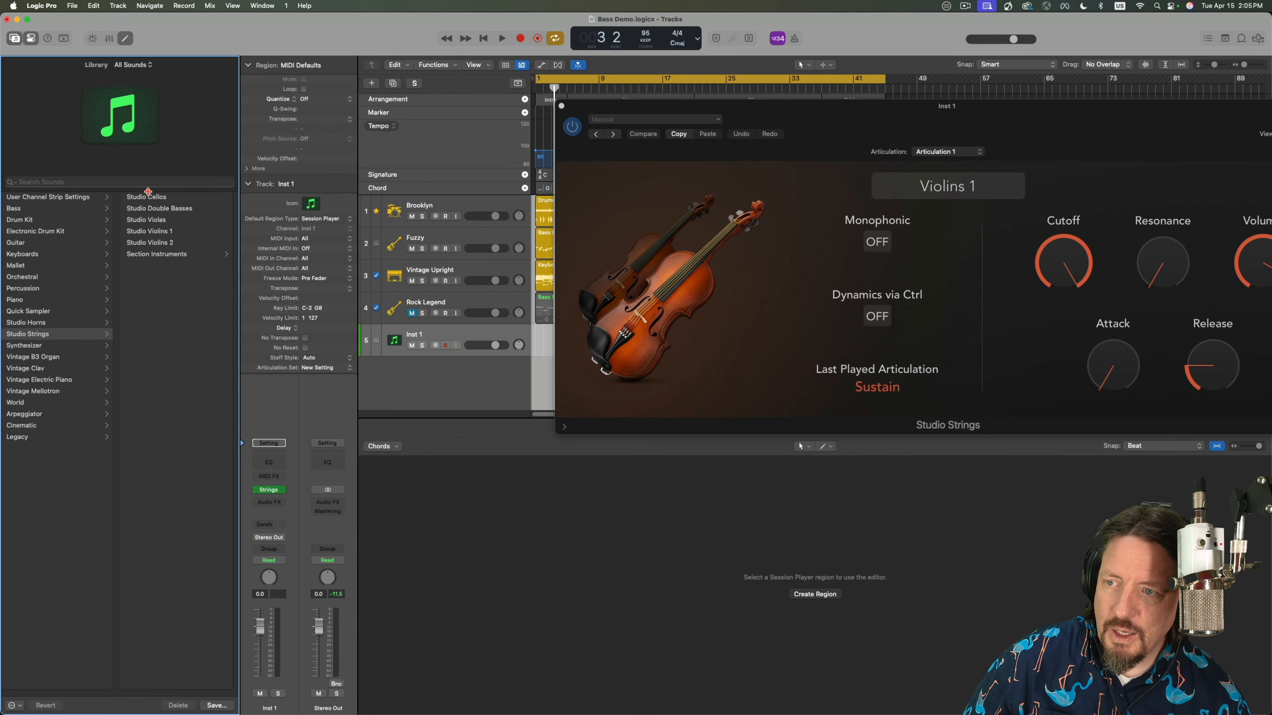
pyautogui.click(159, 257)
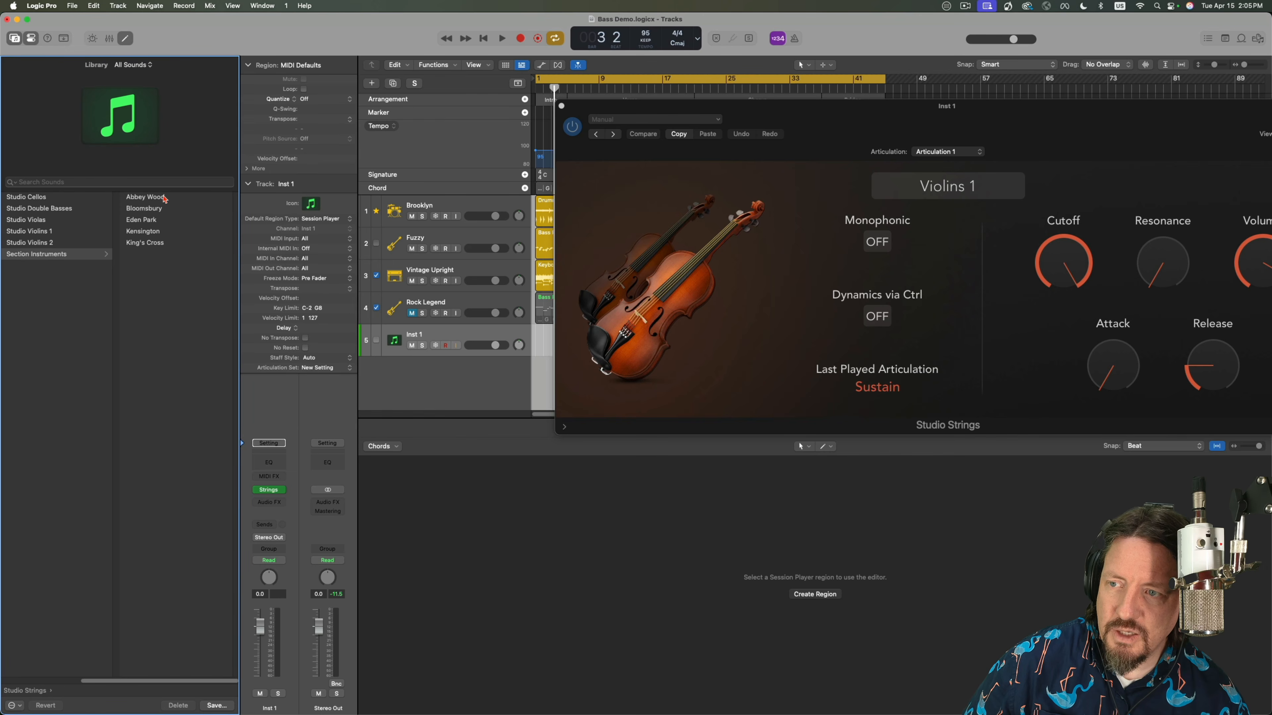
pyautogui.click(164, 199)
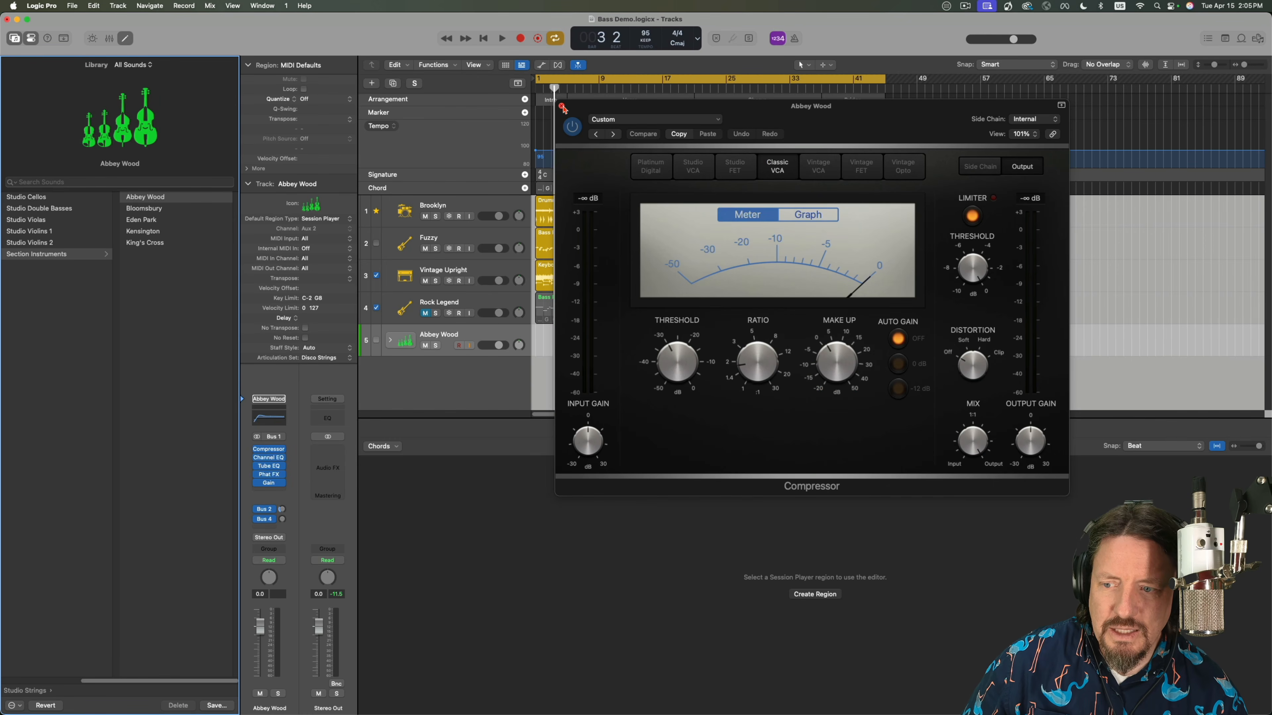
pyautogui.click(562, 107)
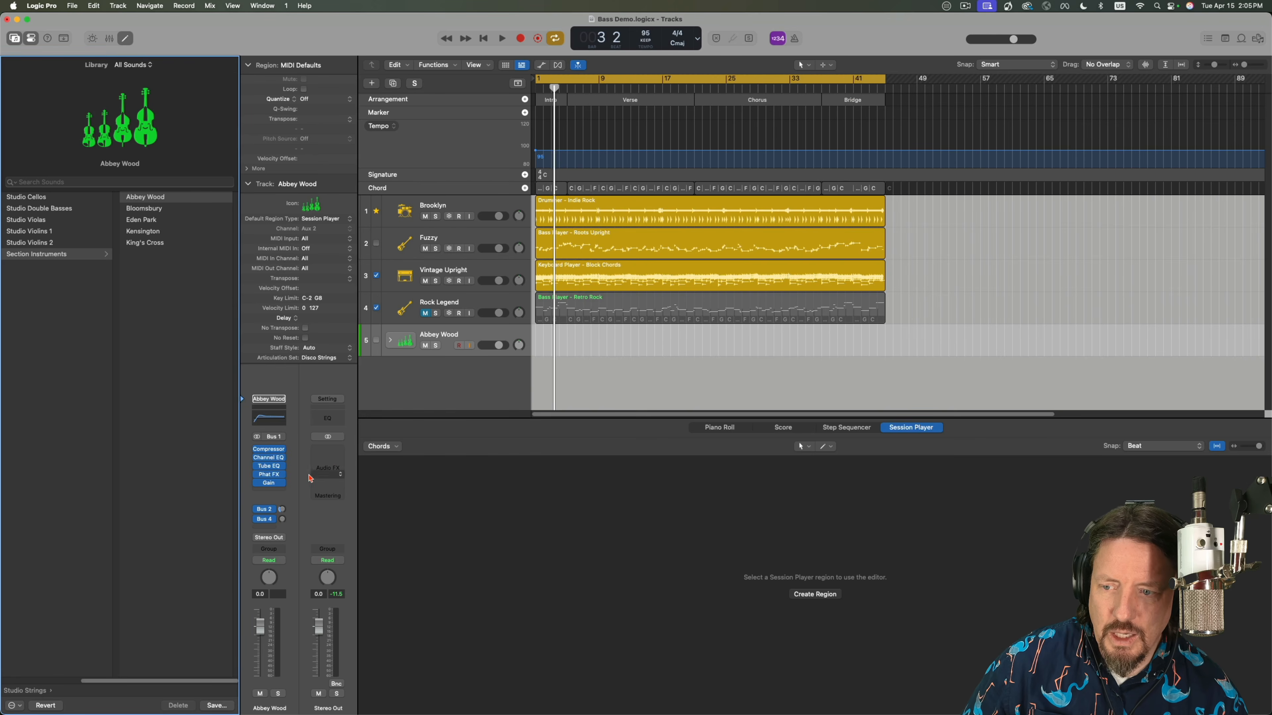
# Expand the Abbey Wood track stack and open the Studio Strings instrument on its Abbey Wood subtrack to review the available articulations.
pyautogui.click(270, 403)
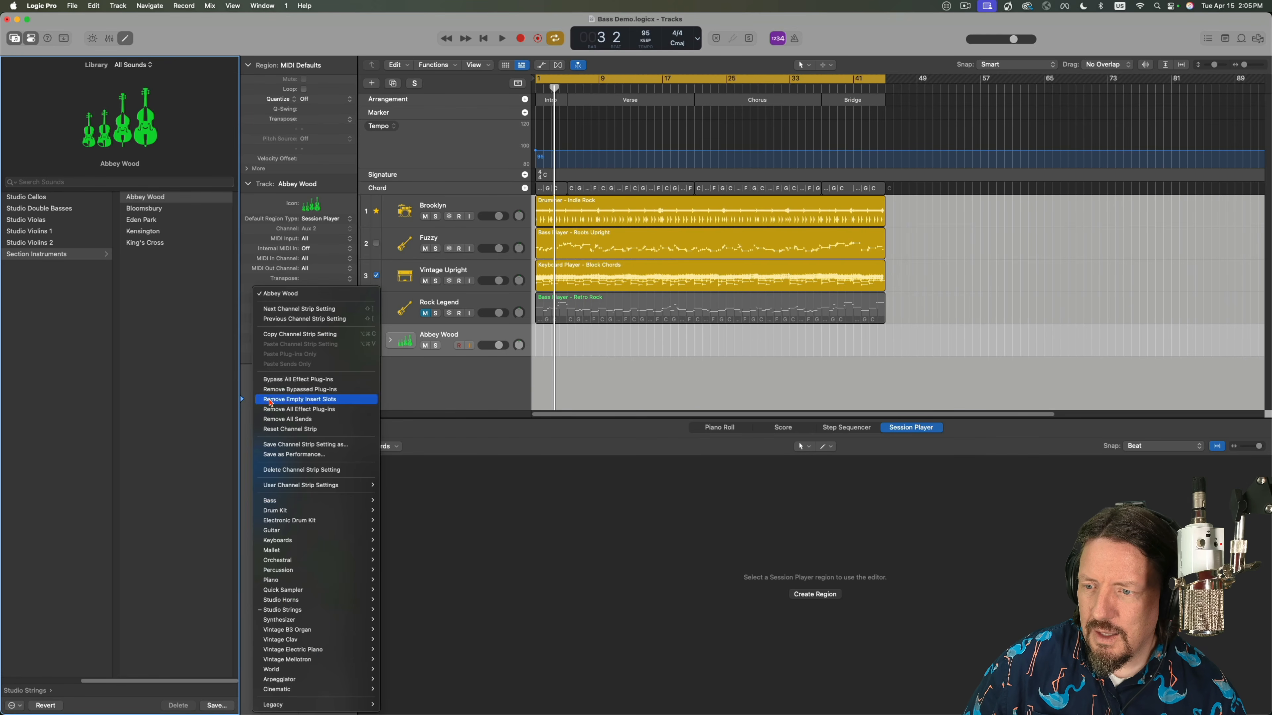
pyautogui.click(244, 414)
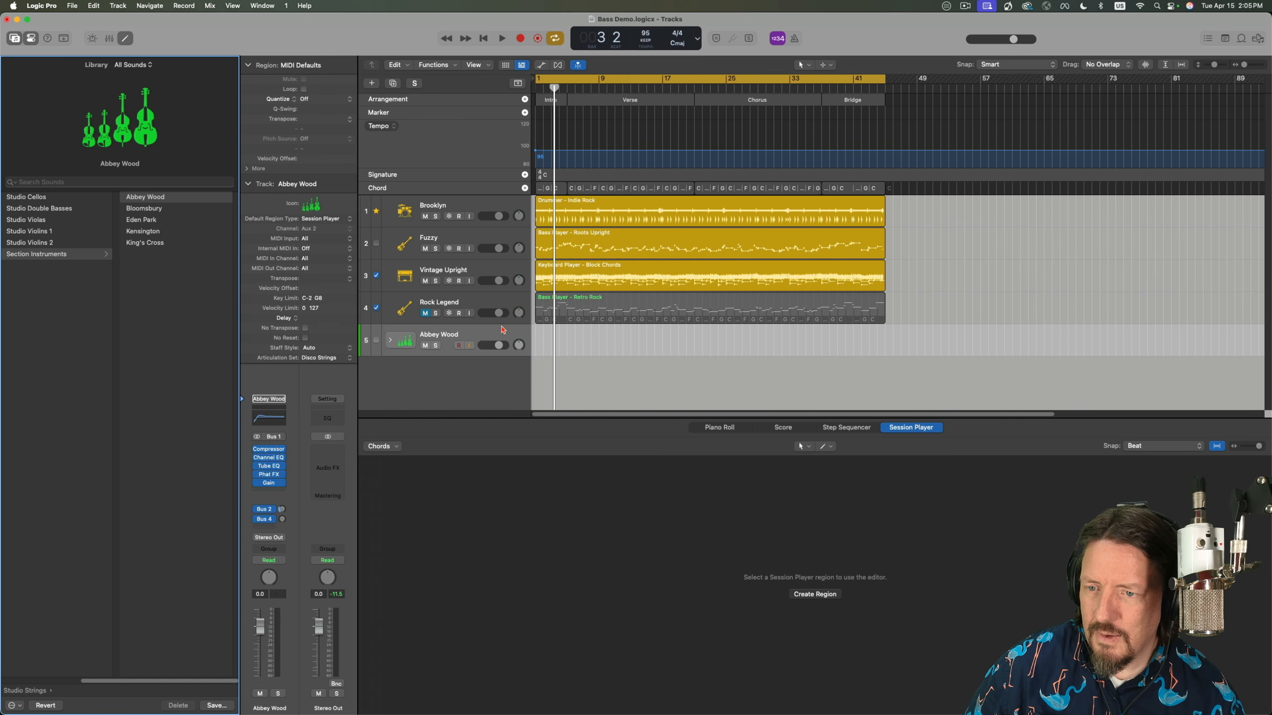
pyautogui.click(390, 340)
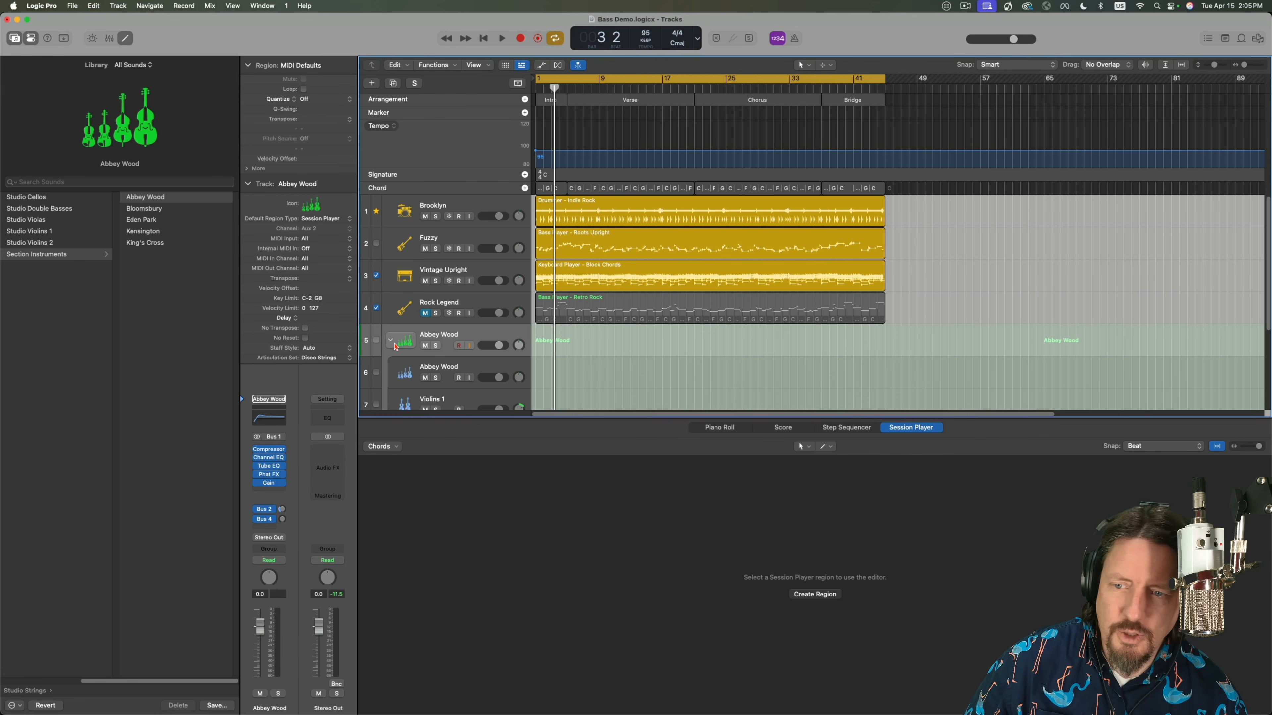
pyautogui.click(445, 372)
pyautogui.click(268, 446)
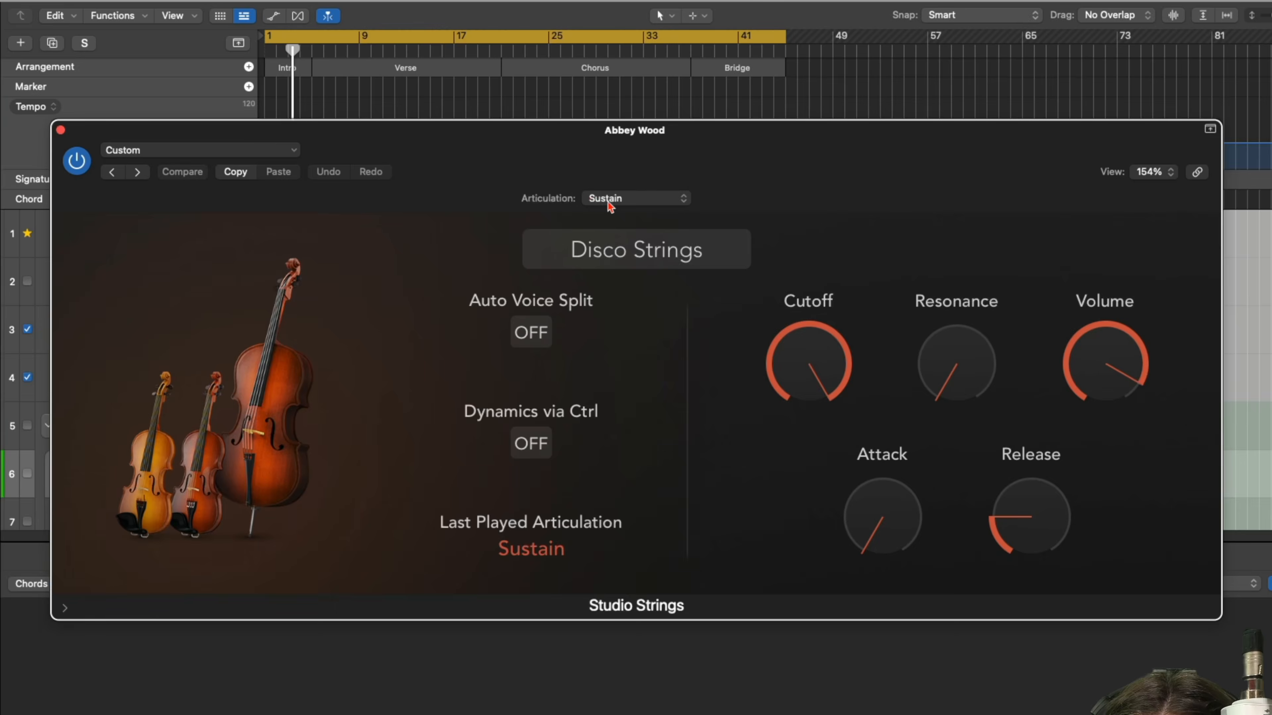
pyautogui.click(609, 200)
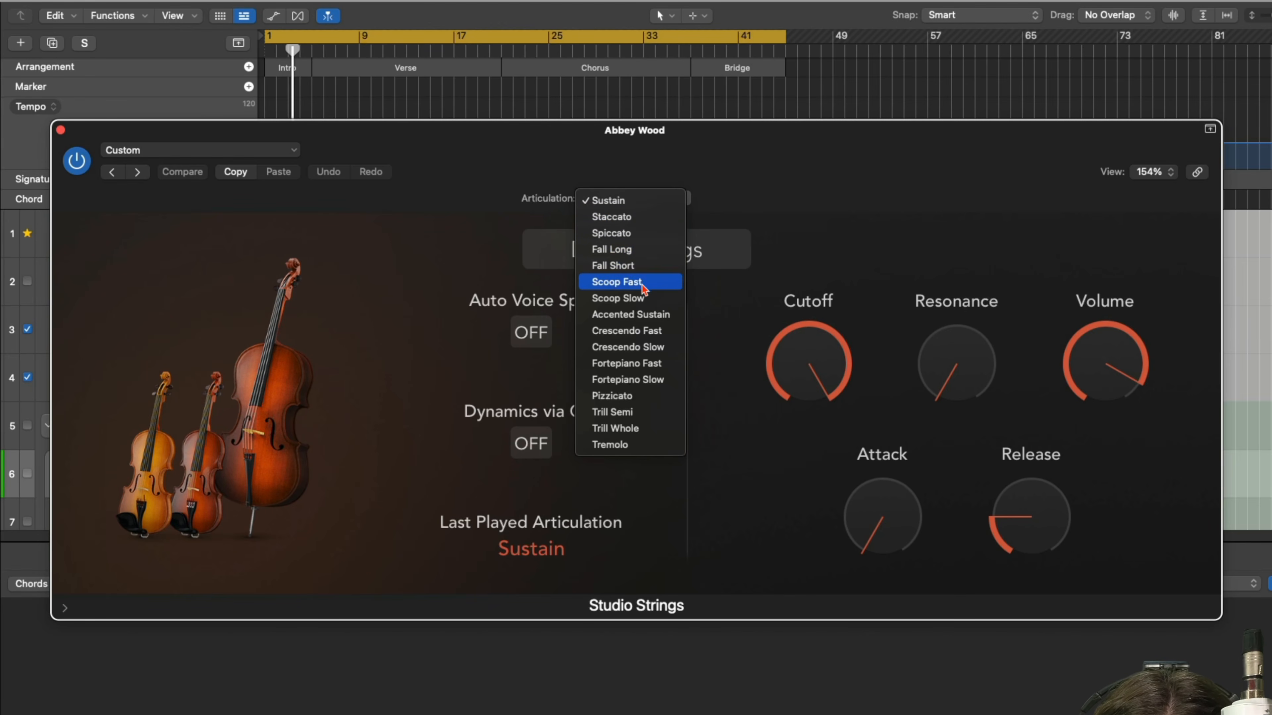
pyautogui.click(640, 185)
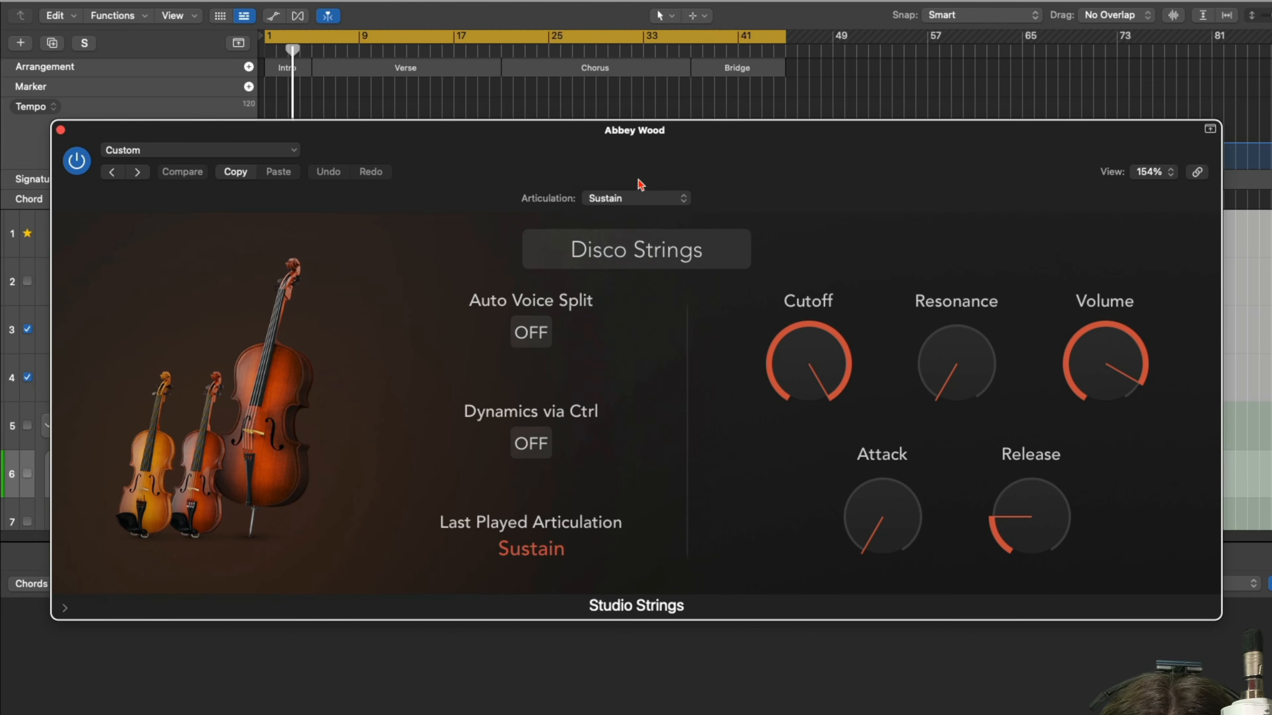
# Switch the Disco Strings articulation through Staccato, Spiccato, Fall Long, Scoop Slow and Fortepiano Slow, and close the instrument window.
pyautogui.click(629, 201)
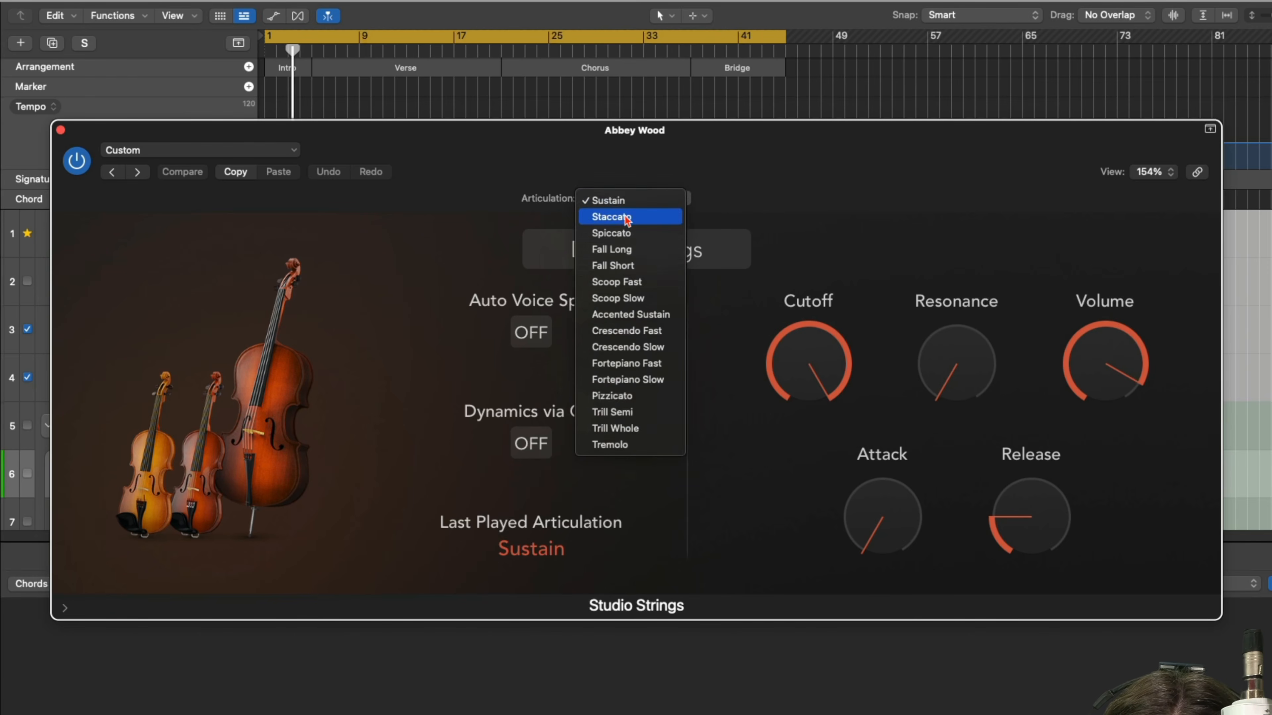
pyautogui.click(624, 216)
pyautogui.click(620, 200)
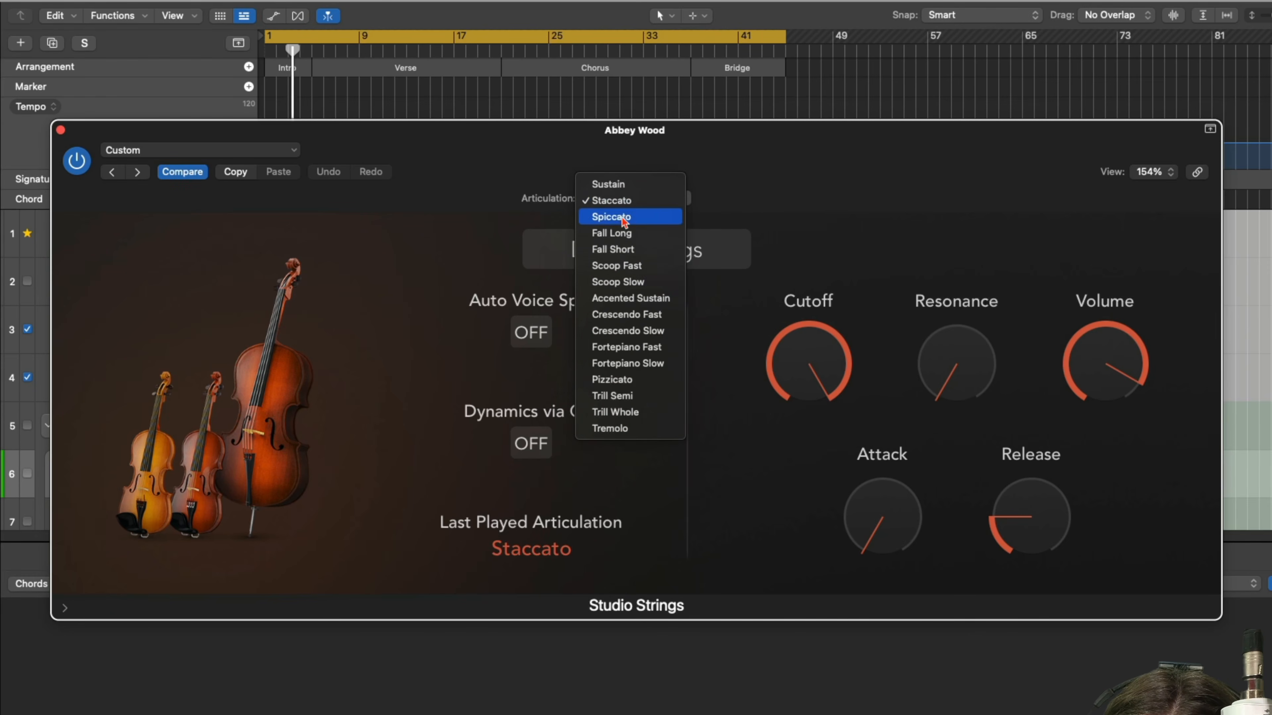
pyautogui.click(623, 214)
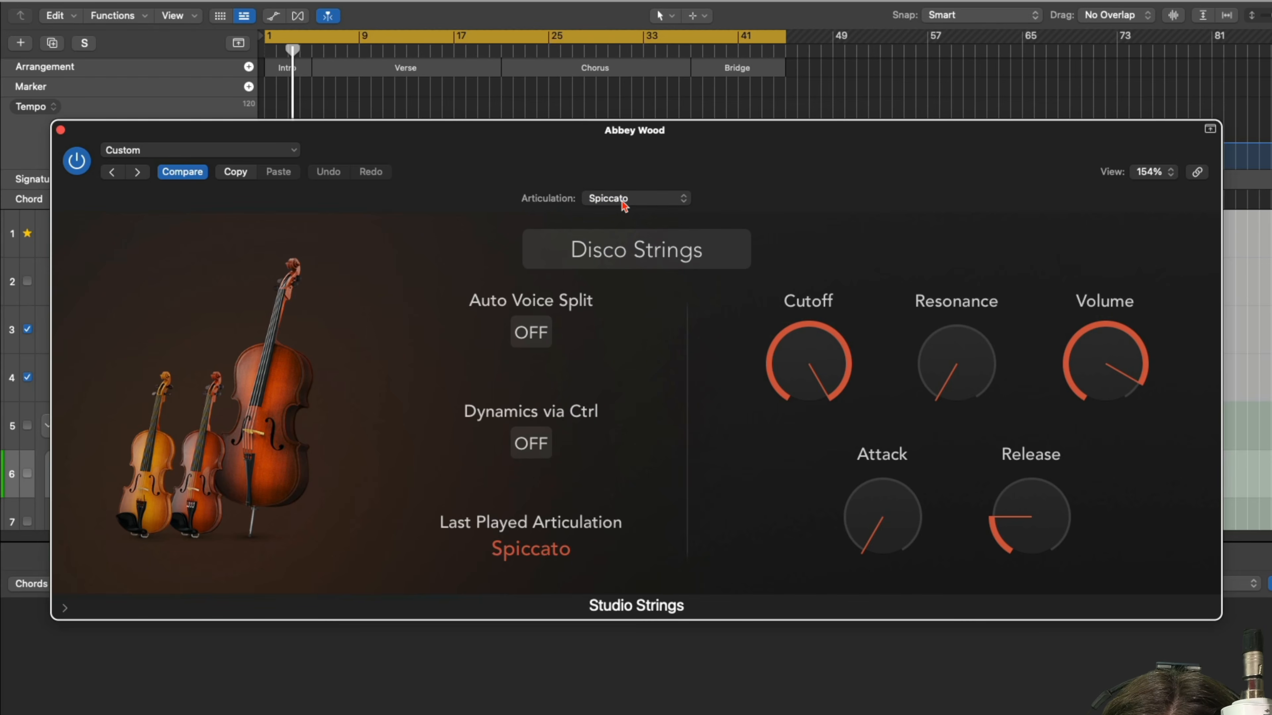
pyautogui.click(622, 202)
pyautogui.click(618, 213)
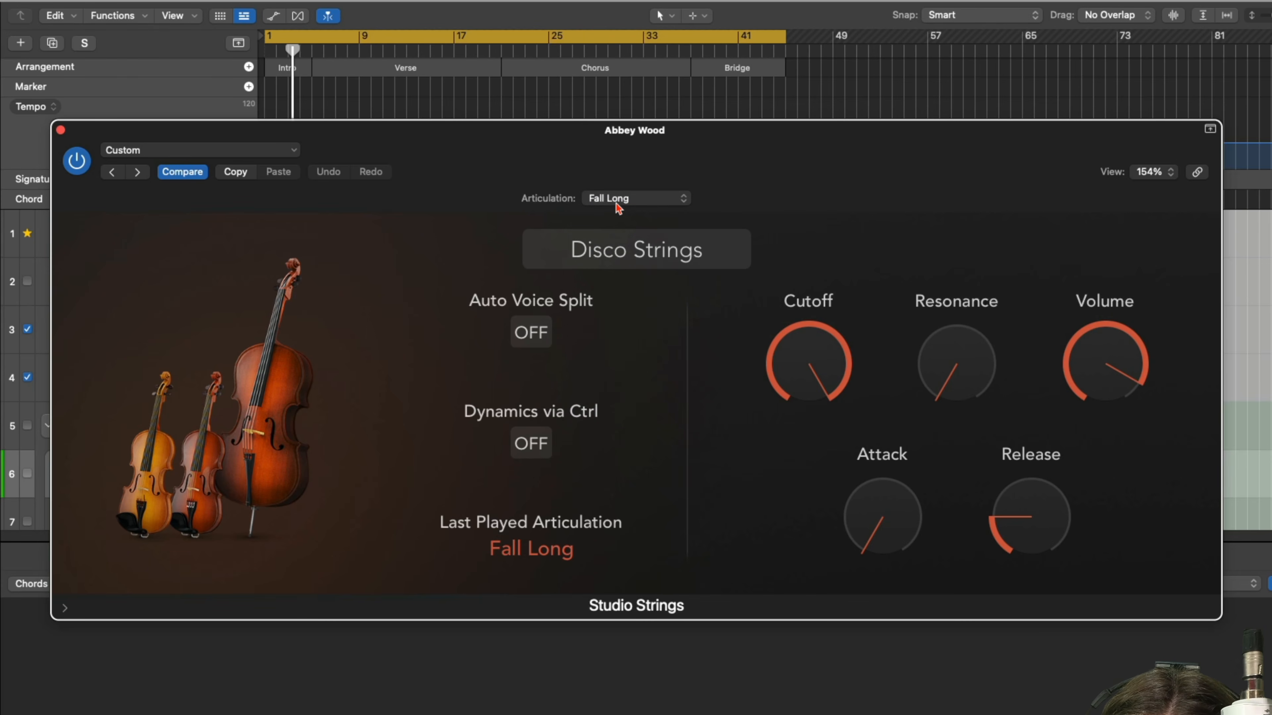
pyautogui.click(619, 204)
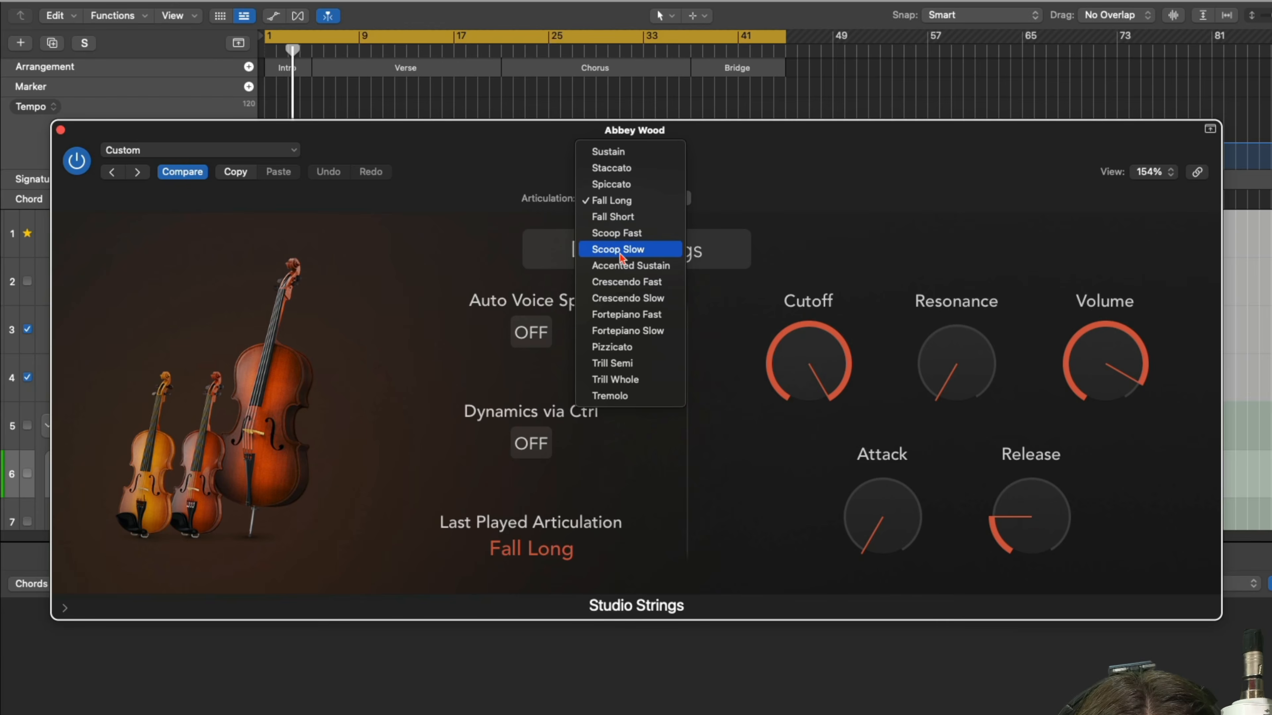
pyautogui.click(621, 257)
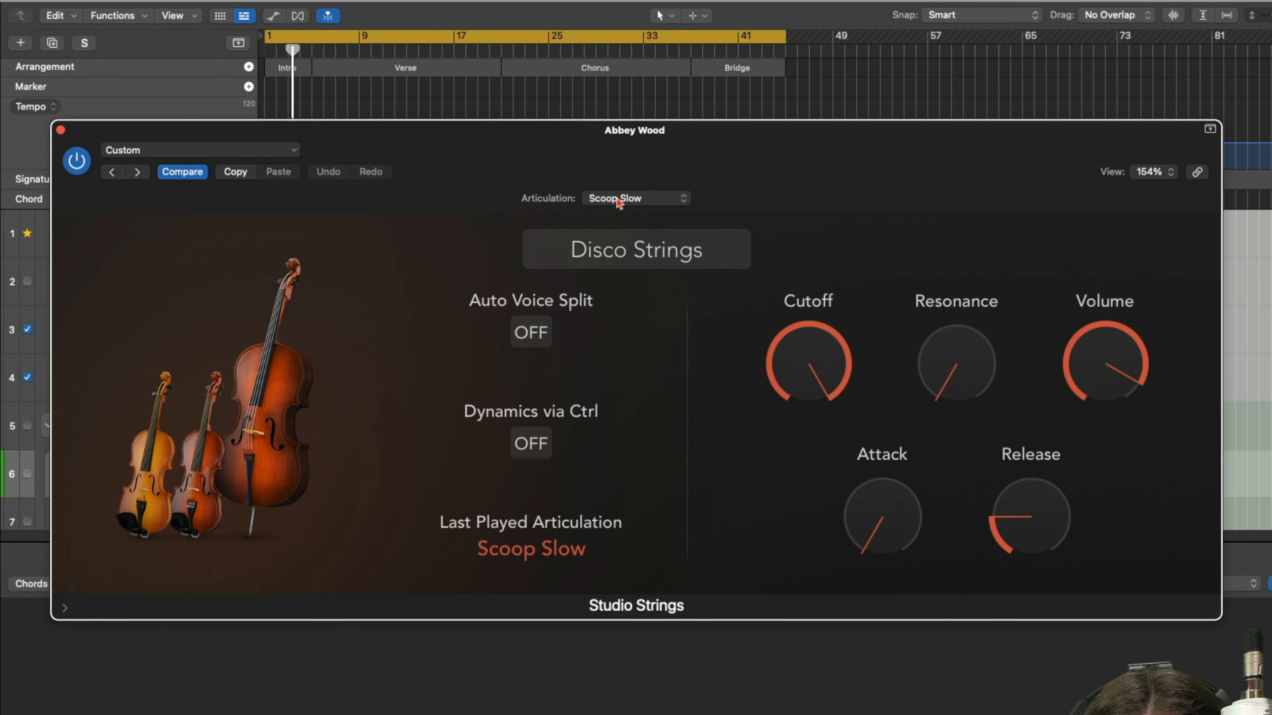
pyautogui.click(619, 201)
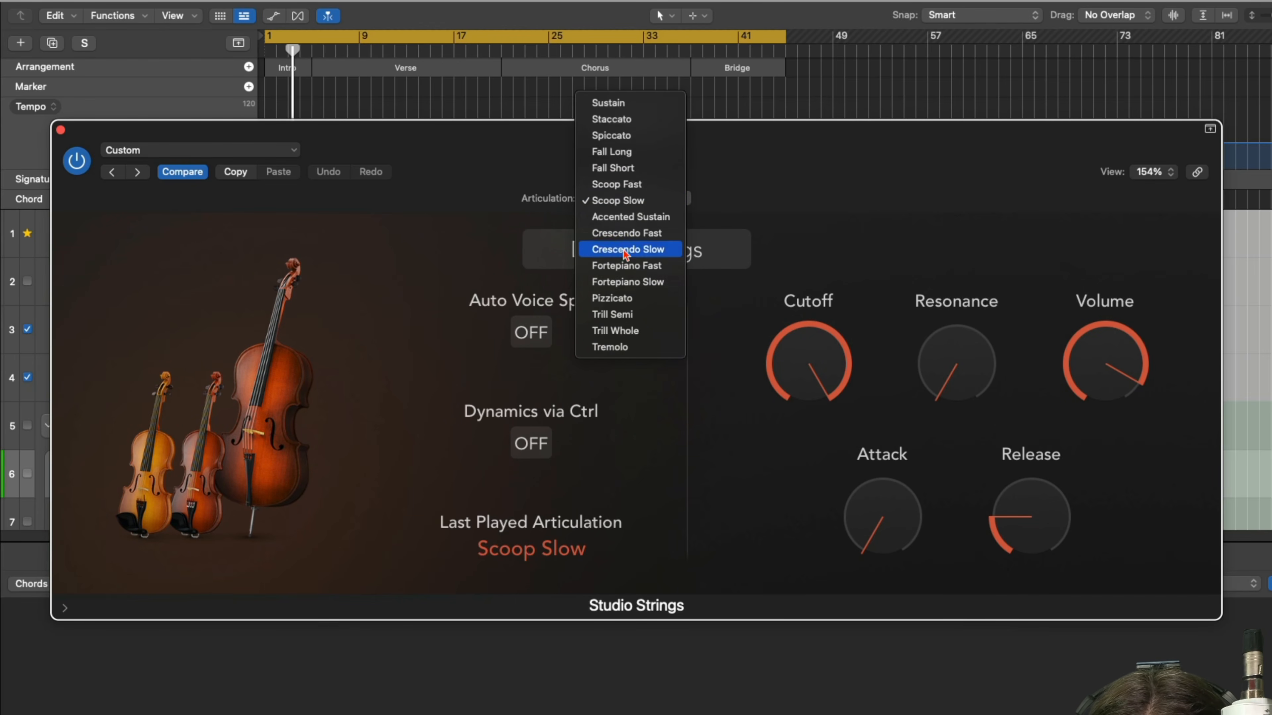
pyautogui.click(628, 283)
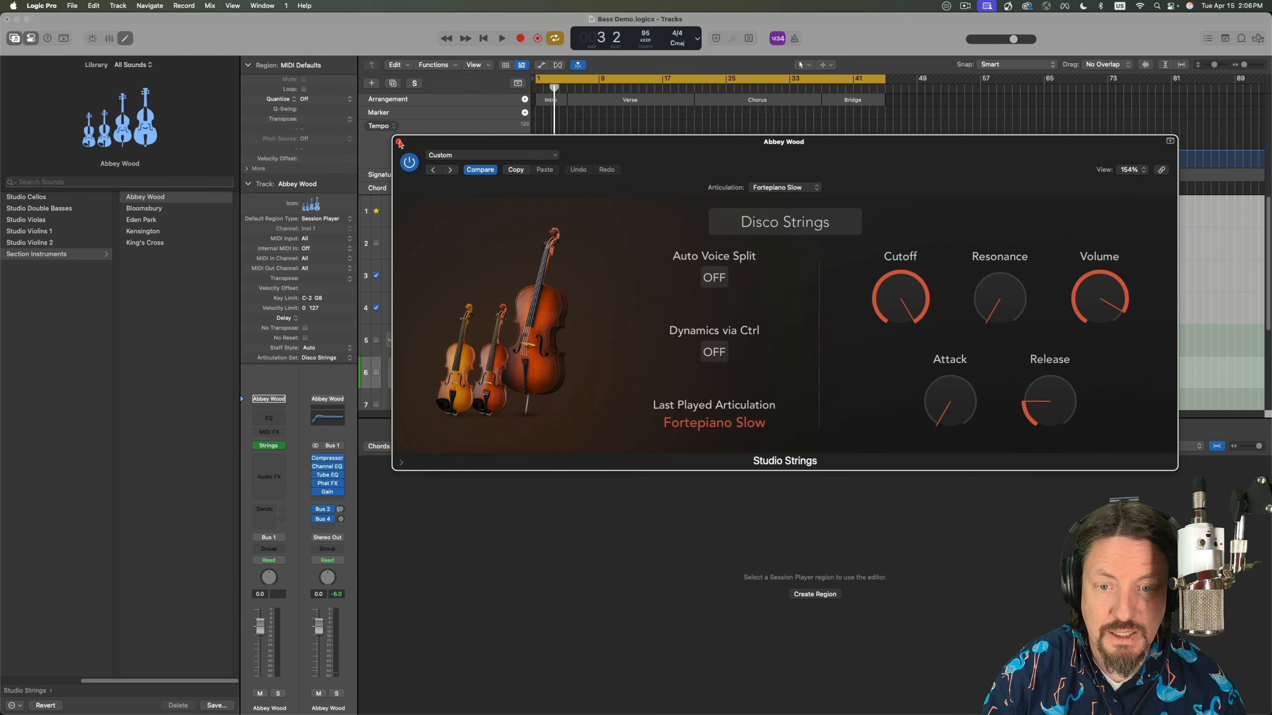
pyautogui.click(399, 143)
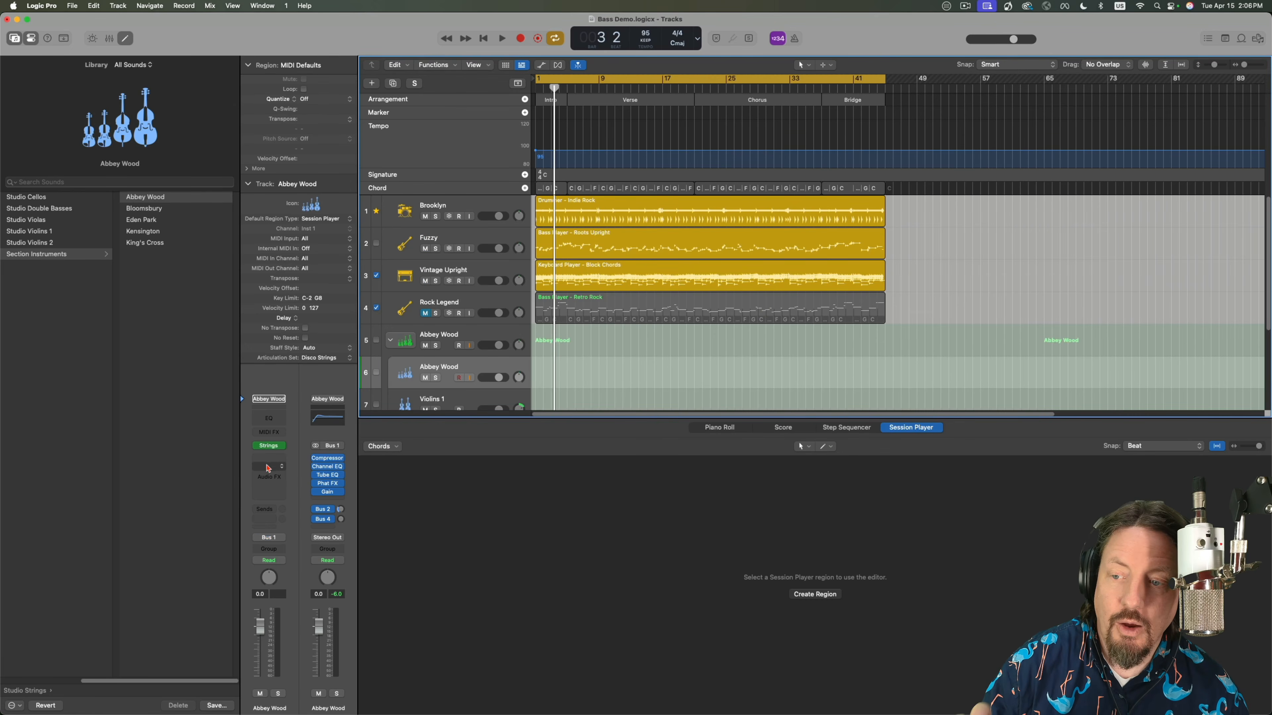